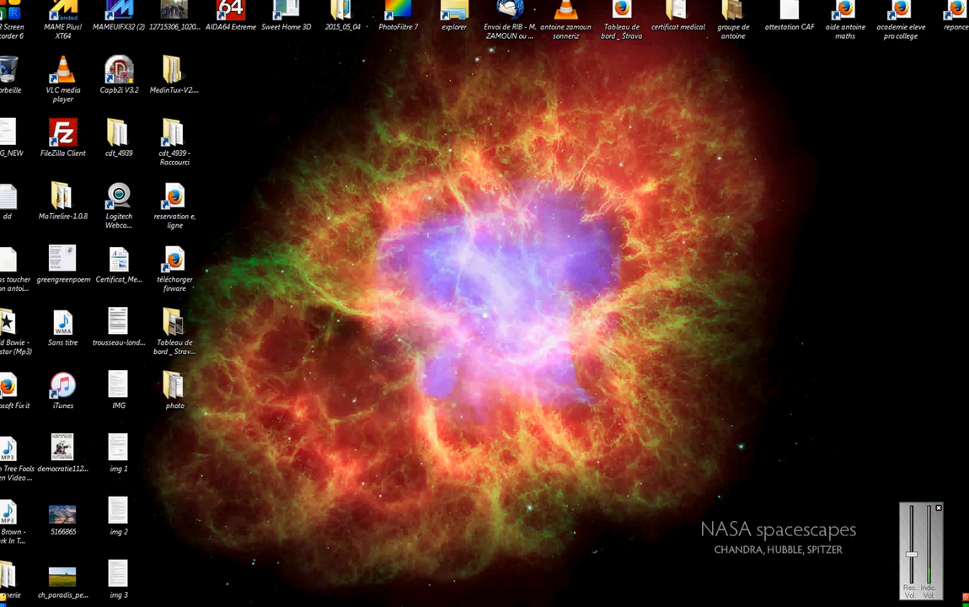
# Step: Switch to Server Manager, then hide it with Win+D to show the server desktop
pyautogui.moveTo(205, 581)
pyautogui.click(238, 540)
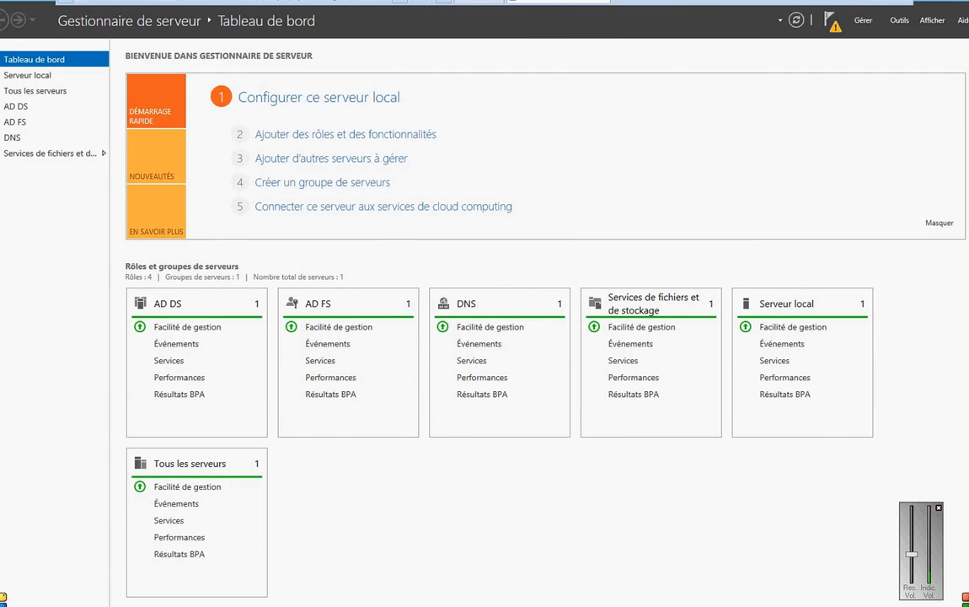
pyautogui.press('super+d')
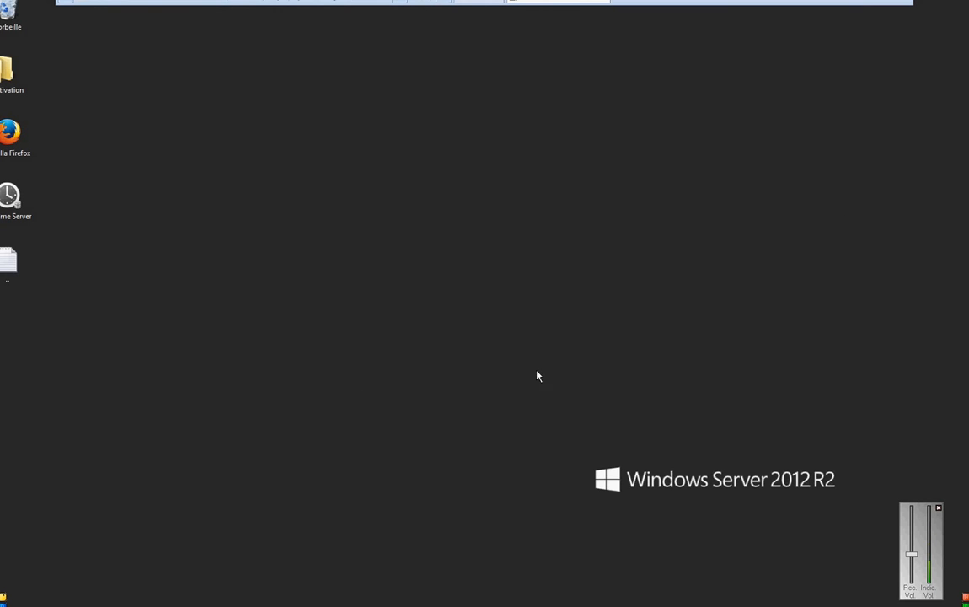
pyautogui.moveTo(535, 427); pyautogui.dragTo(923, 511)
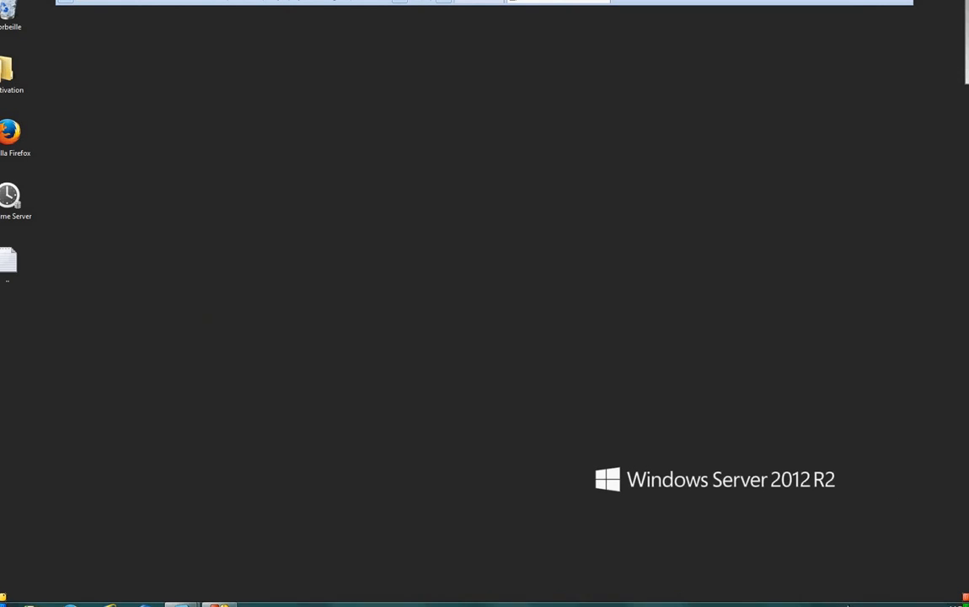
pyautogui.click(5, 600)
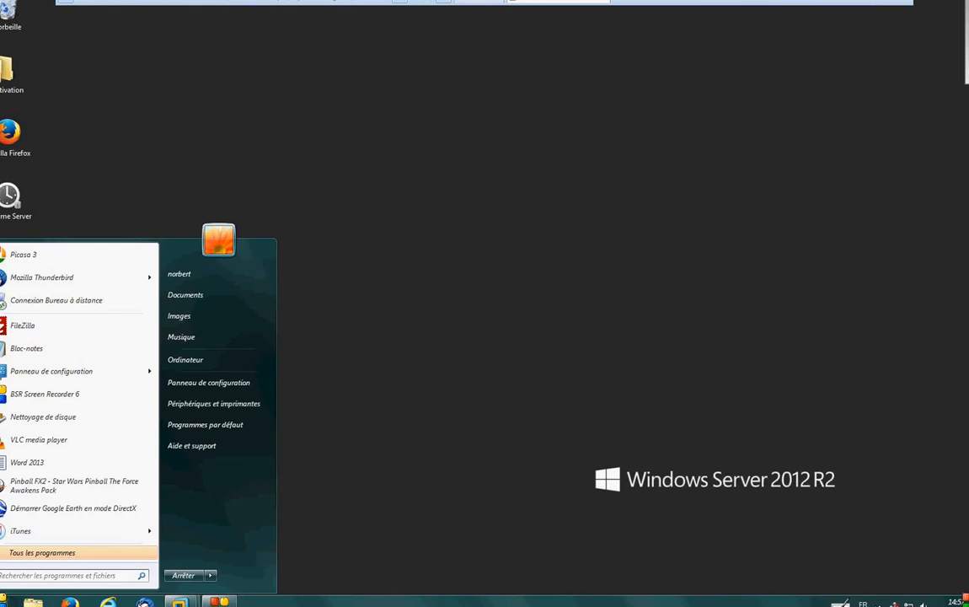
pyautogui.click(648, 346)
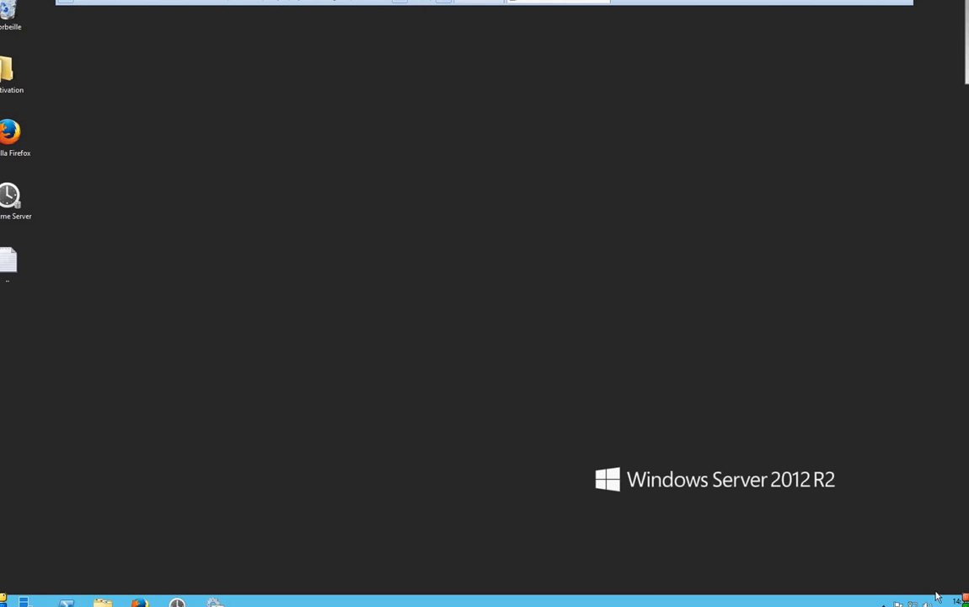
# Step: Check the domain network connection, then return to the desktop through the Start screen's Bureau tile
pyautogui.click(913, 604)
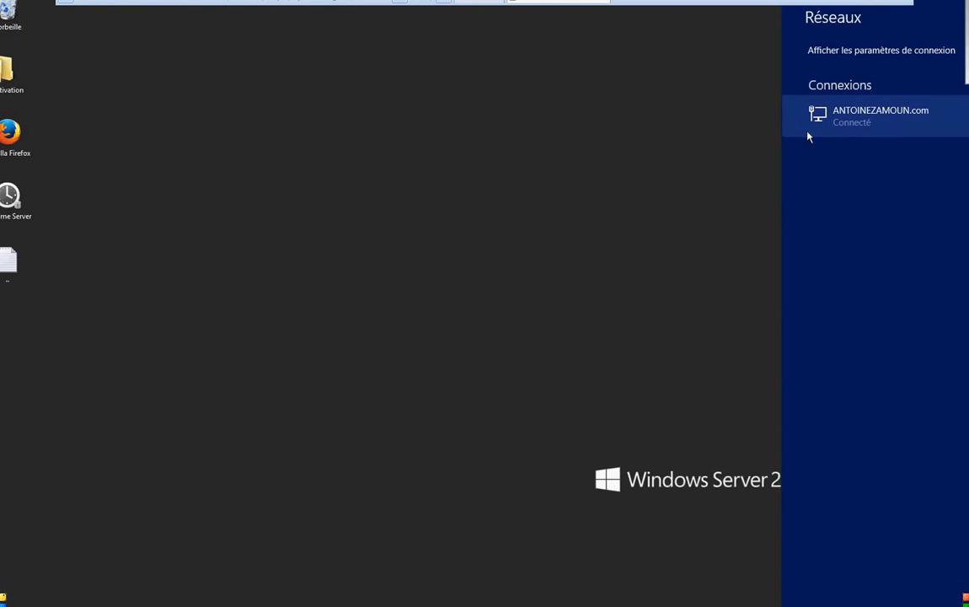
pyautogui.click(634, 129)
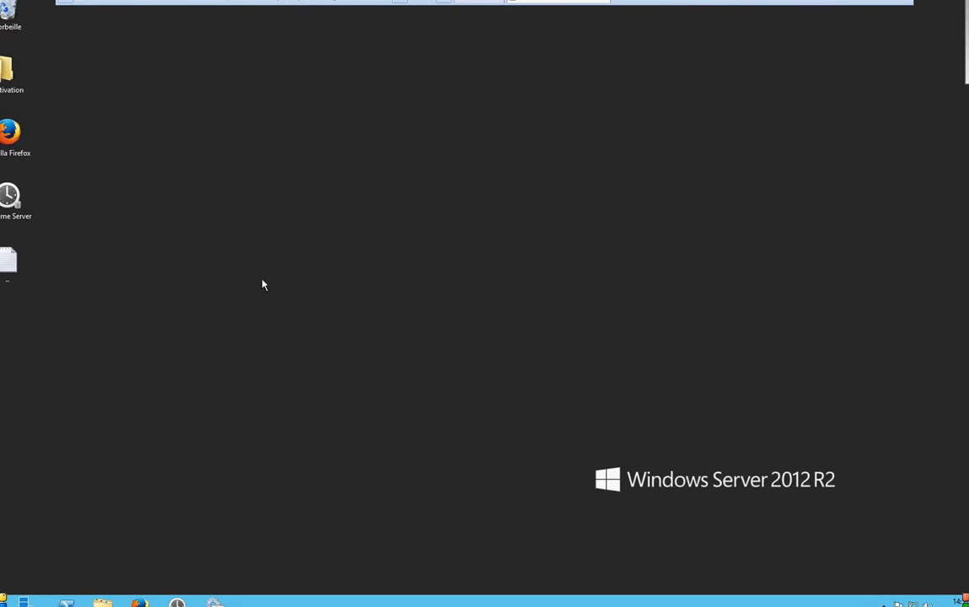
pyautogui.press('super')
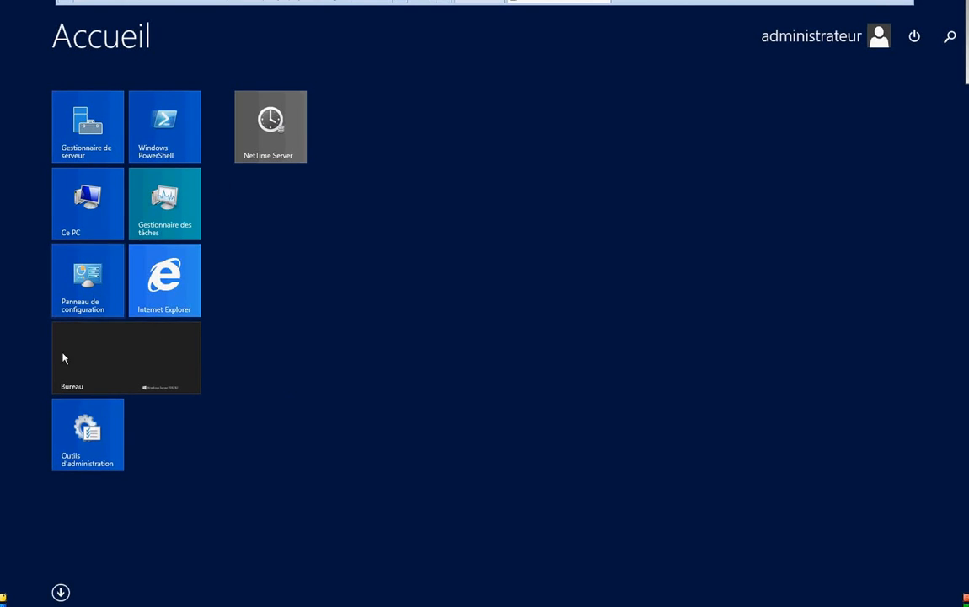
pyautogui.click(155, 368)
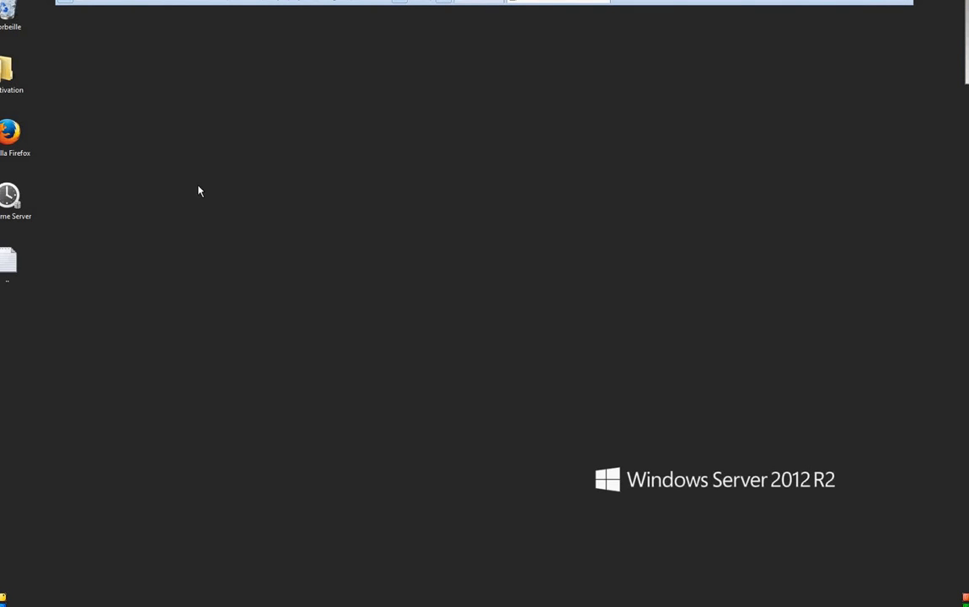
# Step: Open the local server's properties through 'Configurer ce serveur local' on the dashboard
pyautogui.moveTo(94, 589)
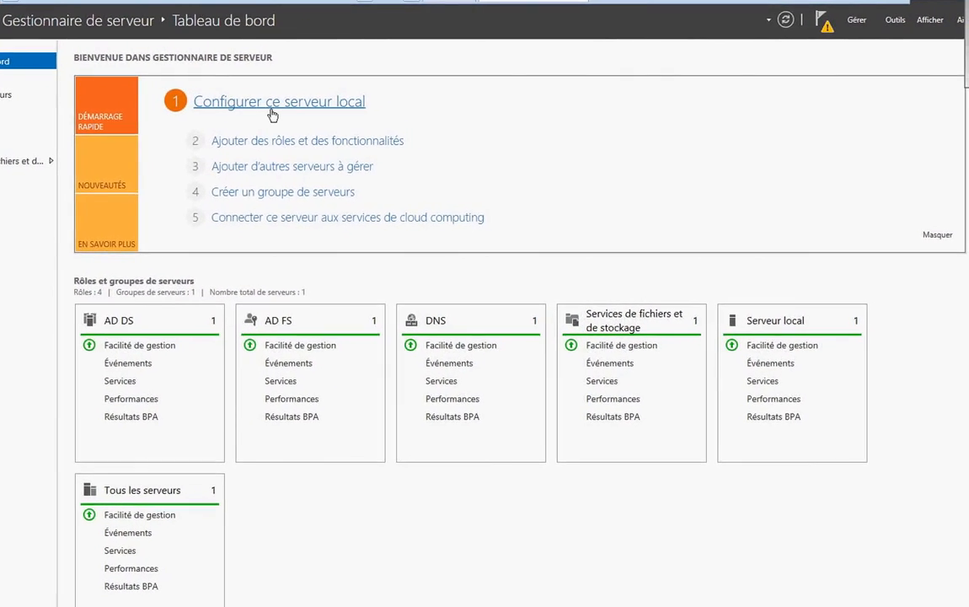
pyautogui.click(272, 114)
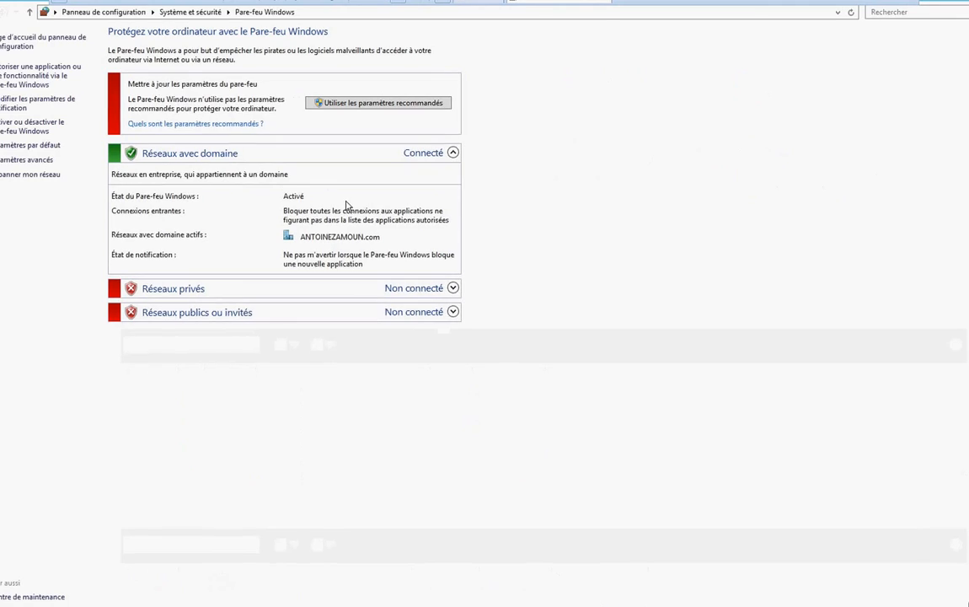
# Step: Review the Réseaux avec domaine and Réseaux privés firewall sections by collapsing and expanding them
pyautogui.click(421, 154)
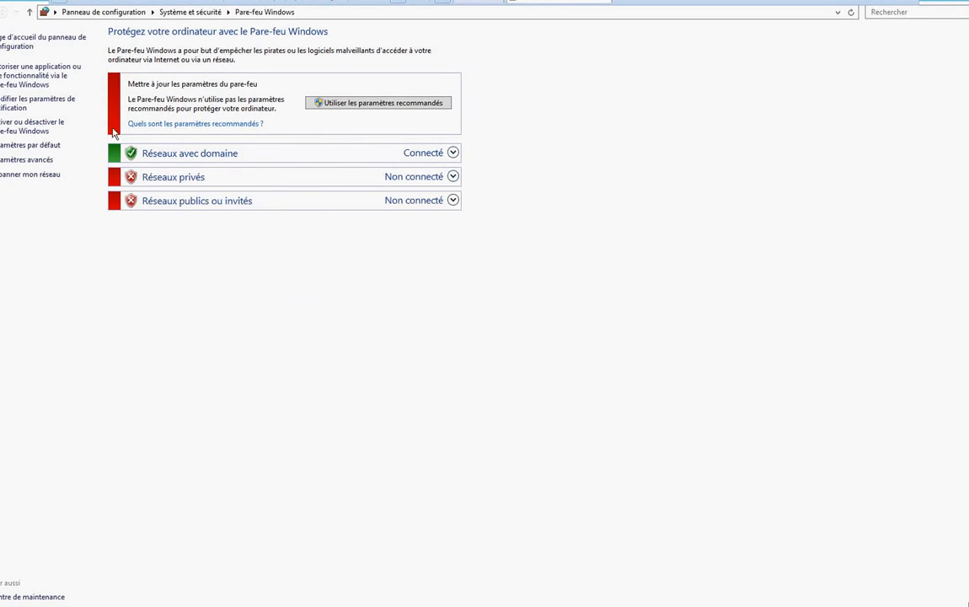
pyautogui.click(169, 177)
pyautogui.click(189, 177)
pyautogui.click(226, 153)
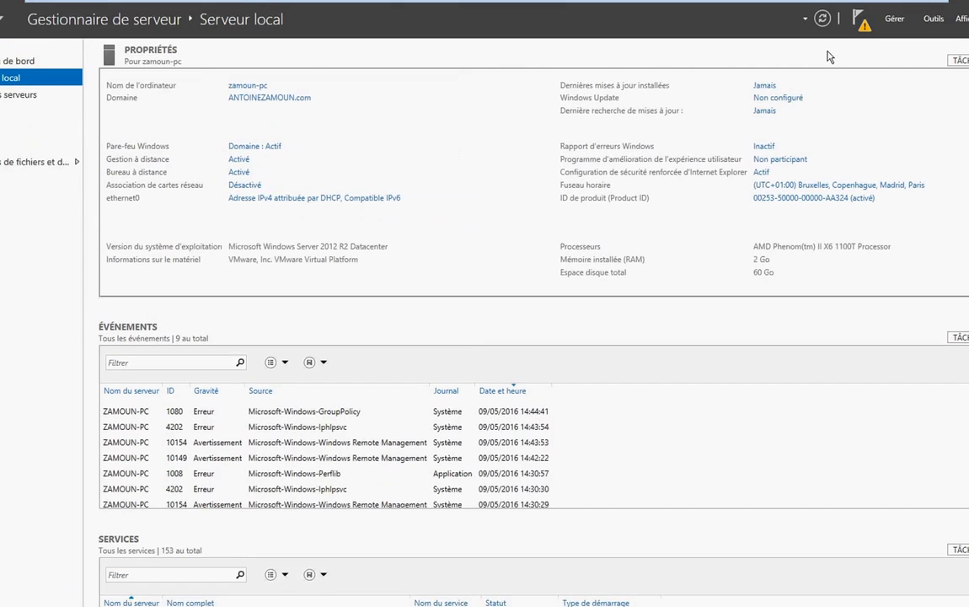
# Step: Allow remote connections to this computer in the Bureau à distance settings, then return to Tableau de bord
pyautogui.click(243, 176)
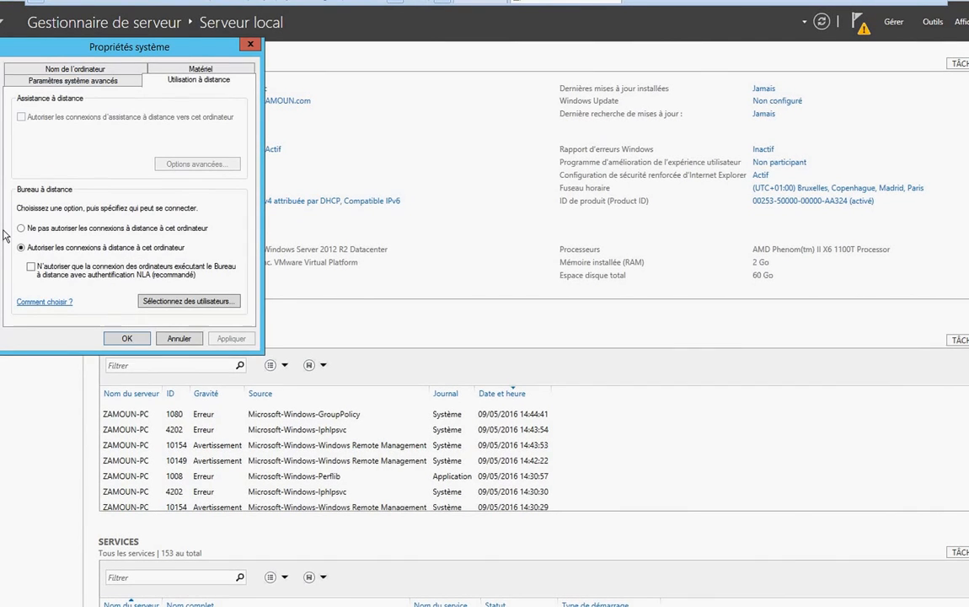
pyautogui.click(65, 252)
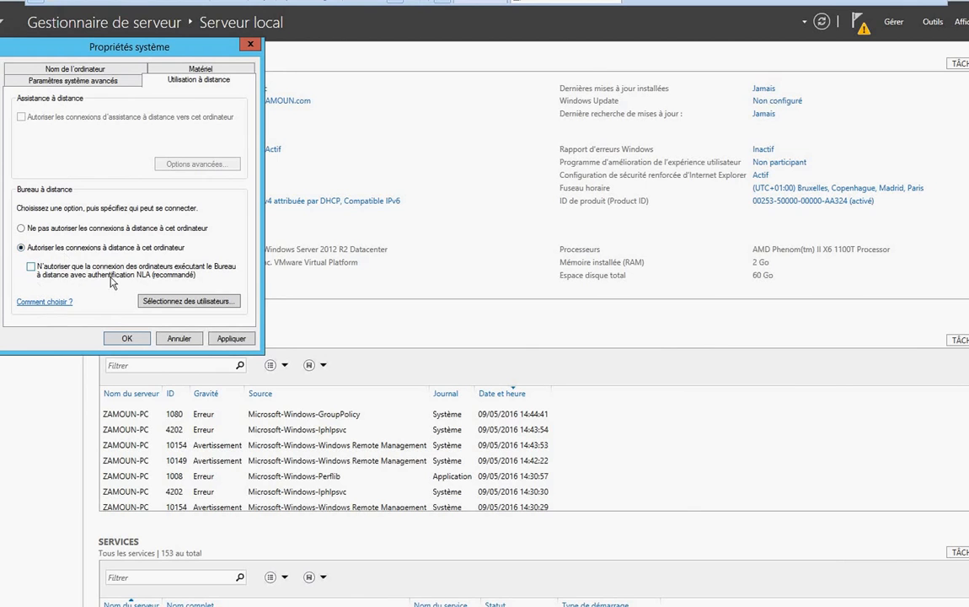
pyautogui.click(221, 339)
pyautogui.click(127, 337)
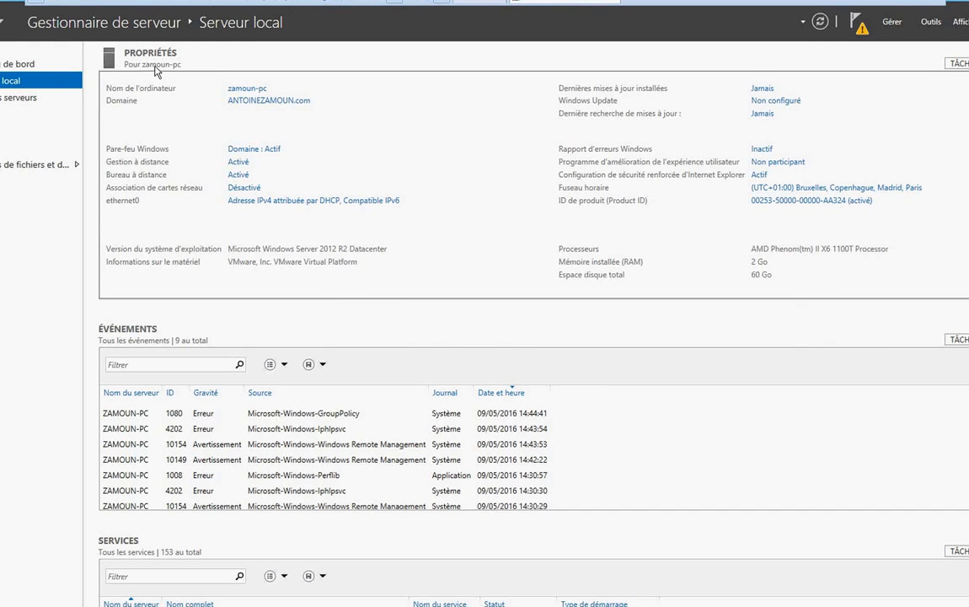
pyautogui.click(27, 63)
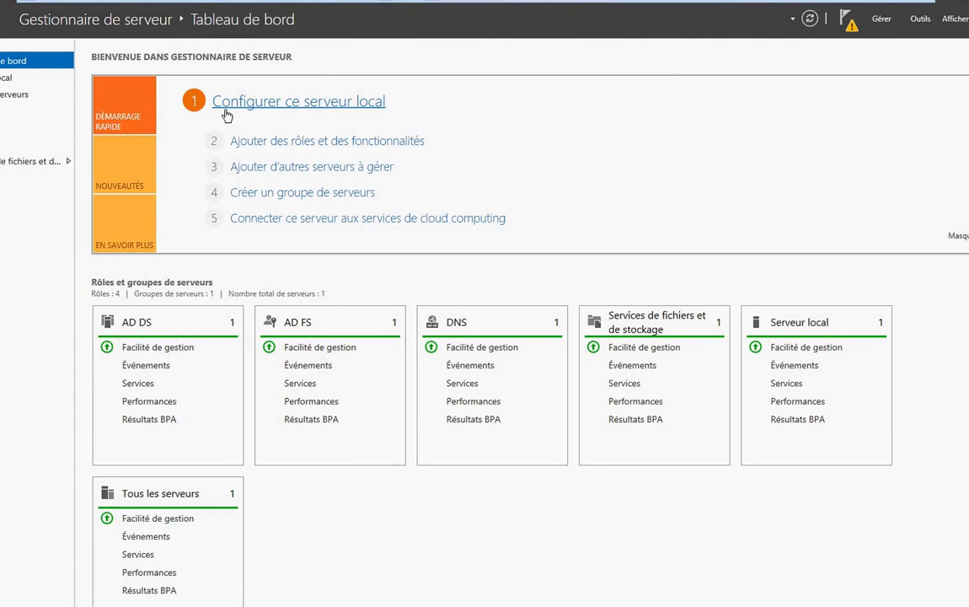
# Step: Start the Add Roles and Features wizard, keeping the defaults through to Rôles de serveurs
pyautogui.click(302, 148)
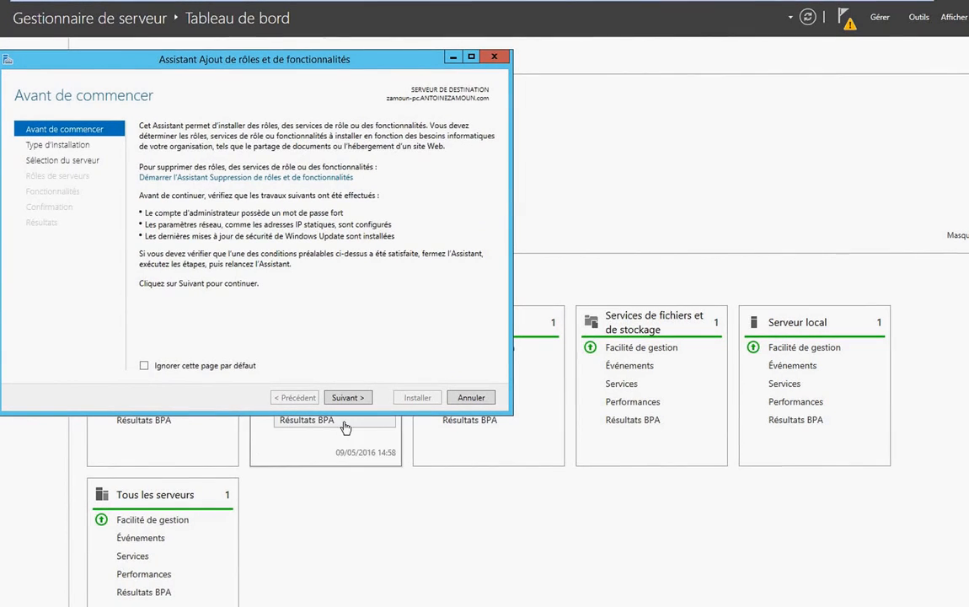
pyautogui.click(365, 398)
pyautogui.click(365, 398)
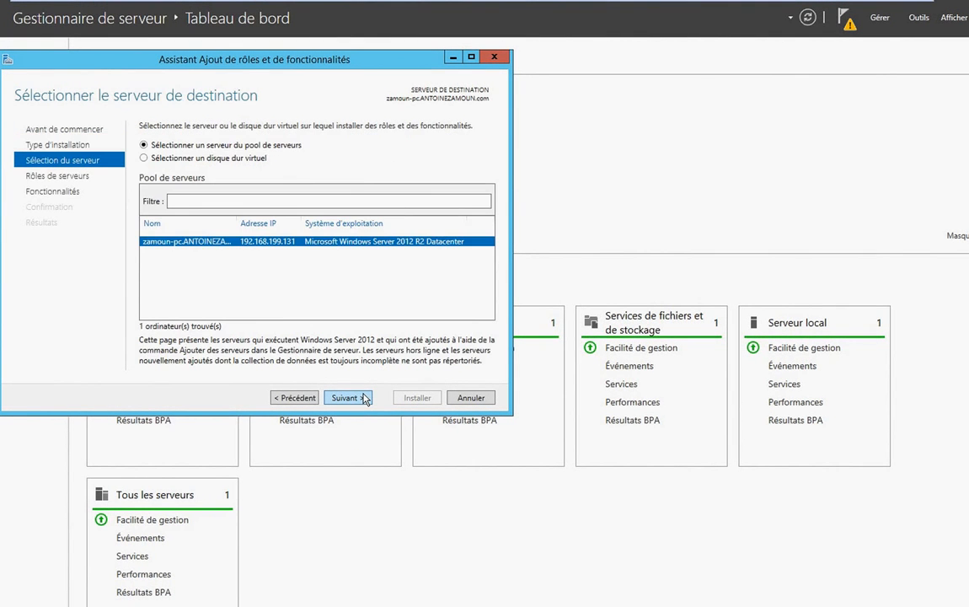
pyautogui.click(362, 398)
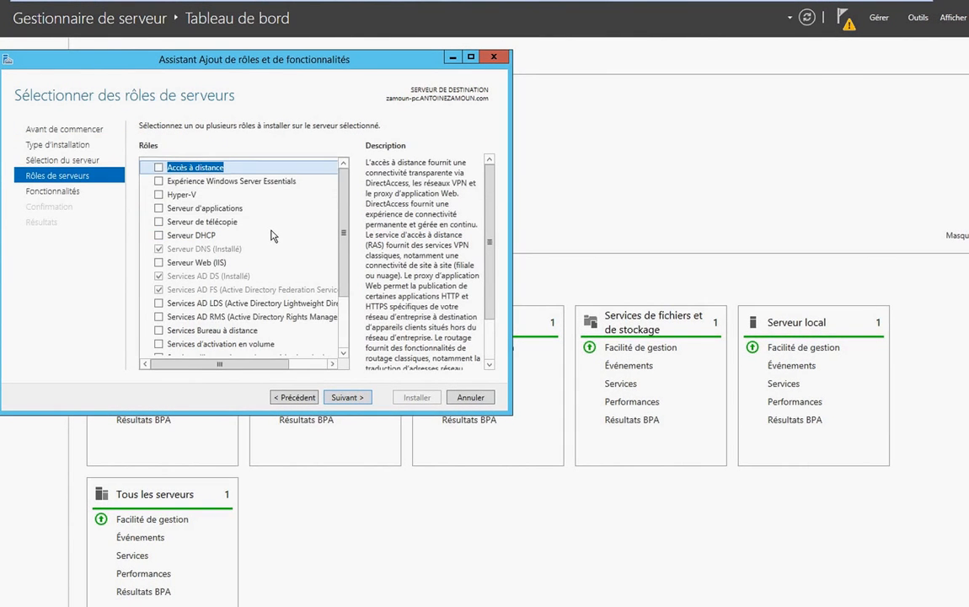
# Step: Review the AD DS, AD FS and Serveur Web (IIS) role descriptions
pyautogui.scroll(-3, 275, 244)
pyautogui.scroll(3, 270, 261)
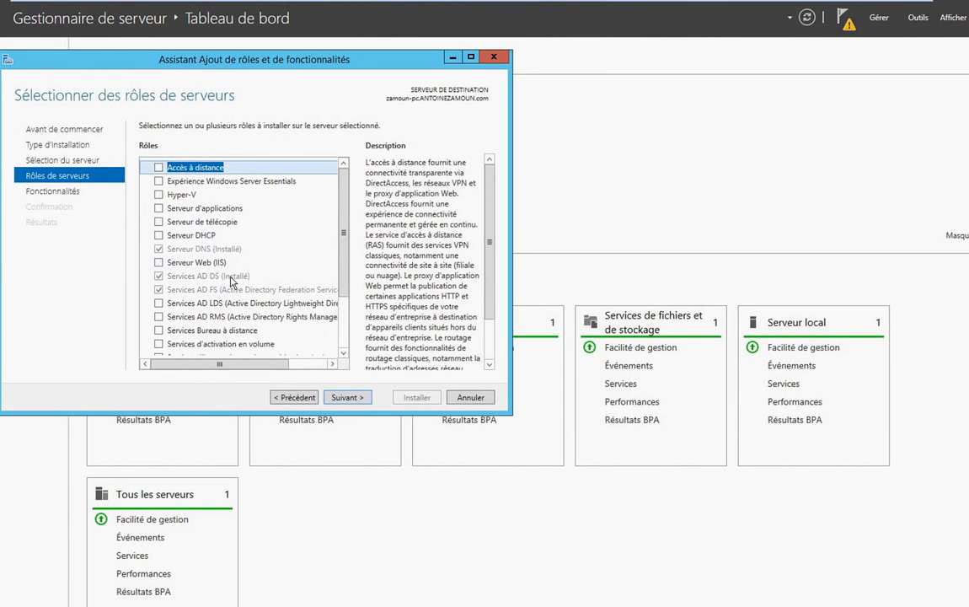
pyautogui.click(228, 277)
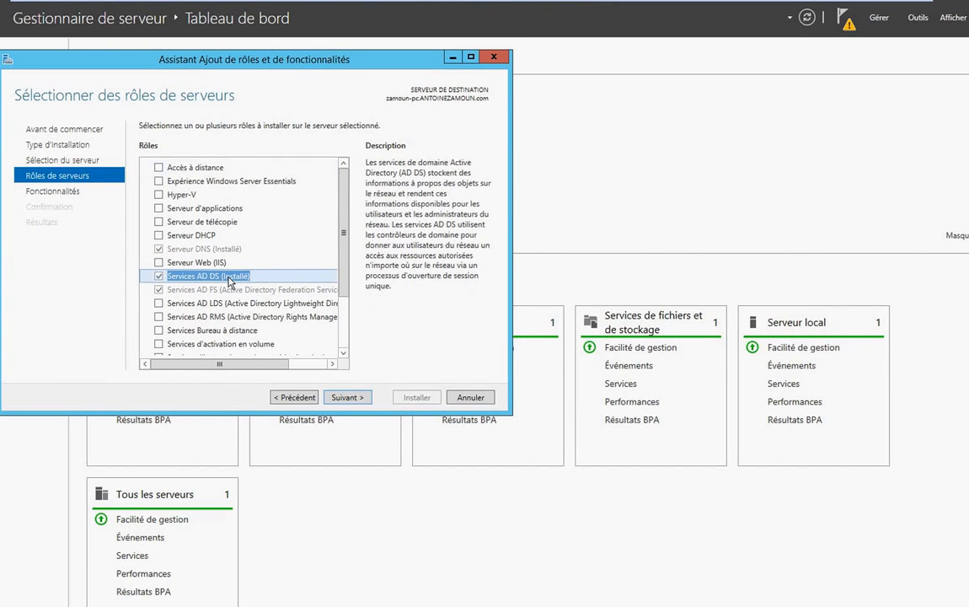
pyautogui.click(201, 287)
pyautogui.click(219, 273)
pyautogui.click(233, 265)
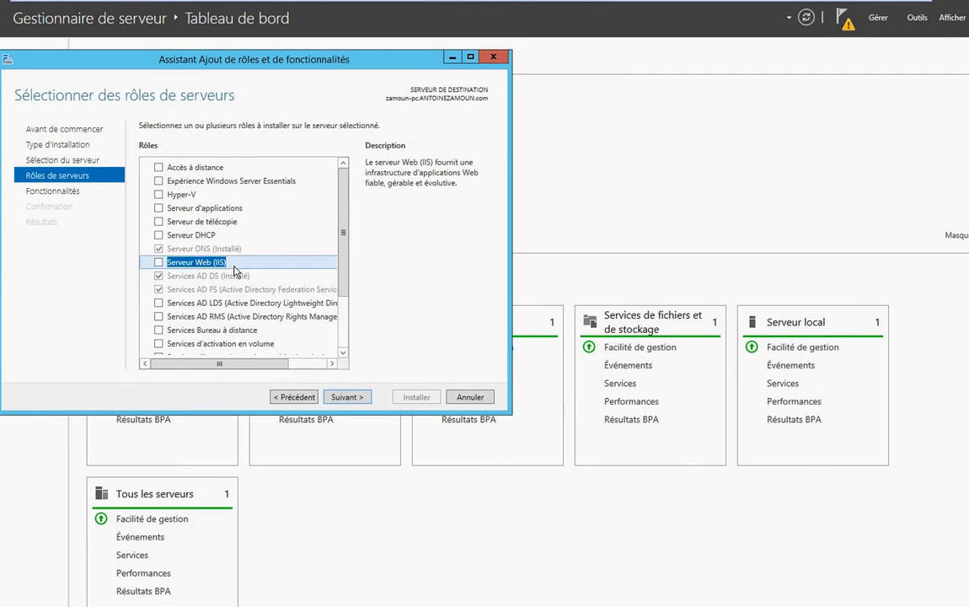
pyautogui.click(224, 289)
pyautogui.click(230, 276)
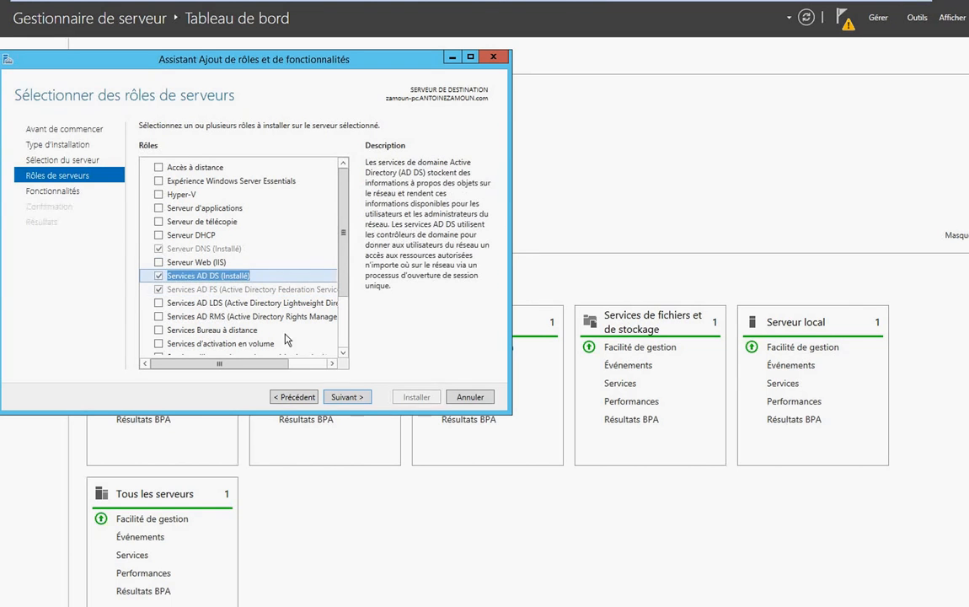
# Step: Go to the Features page and read the Windows Biometric Framework and Windows Identity Foundation 3.5 descriptions
pyautogui.click(363, 396)
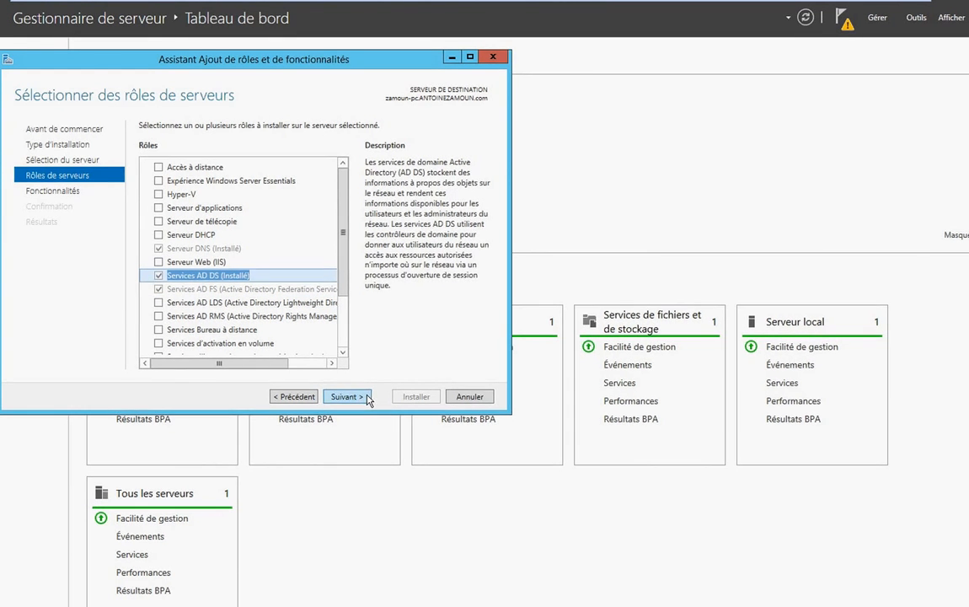
pyautogui.scroll(-12, 278, 318)
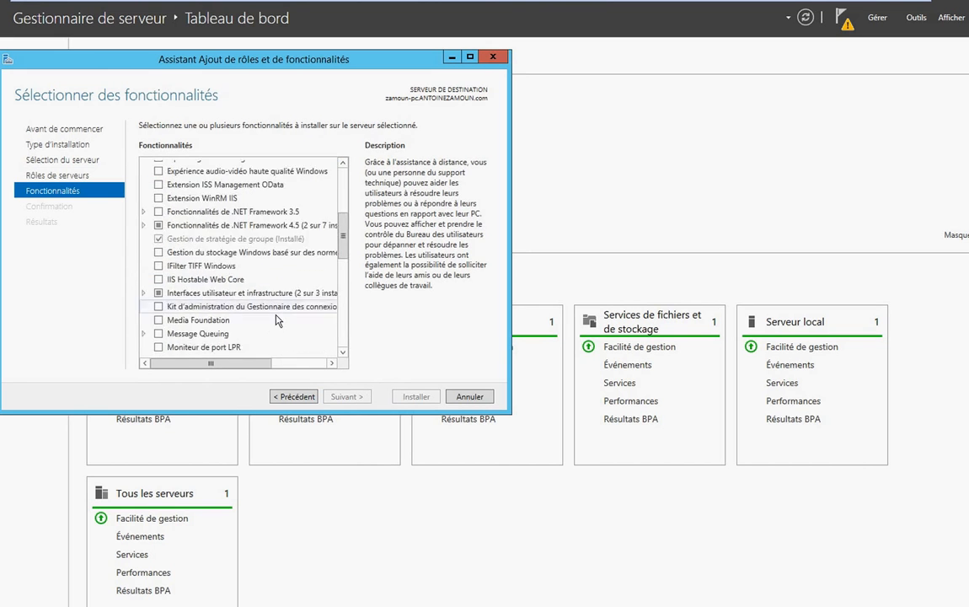
pyautogui.scroll(4, 282, 325)
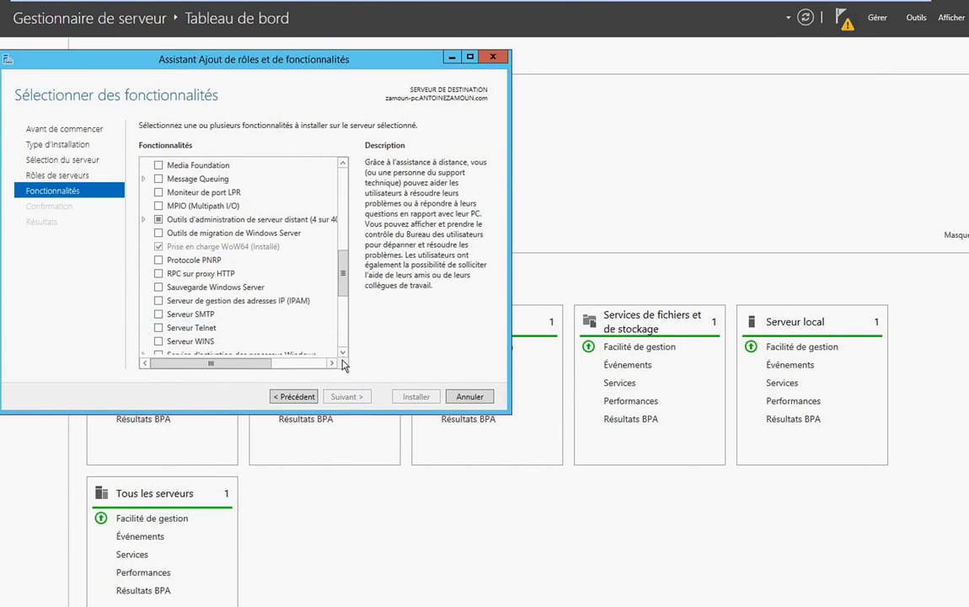
pyautogui.scroll(-5, 278, 299)
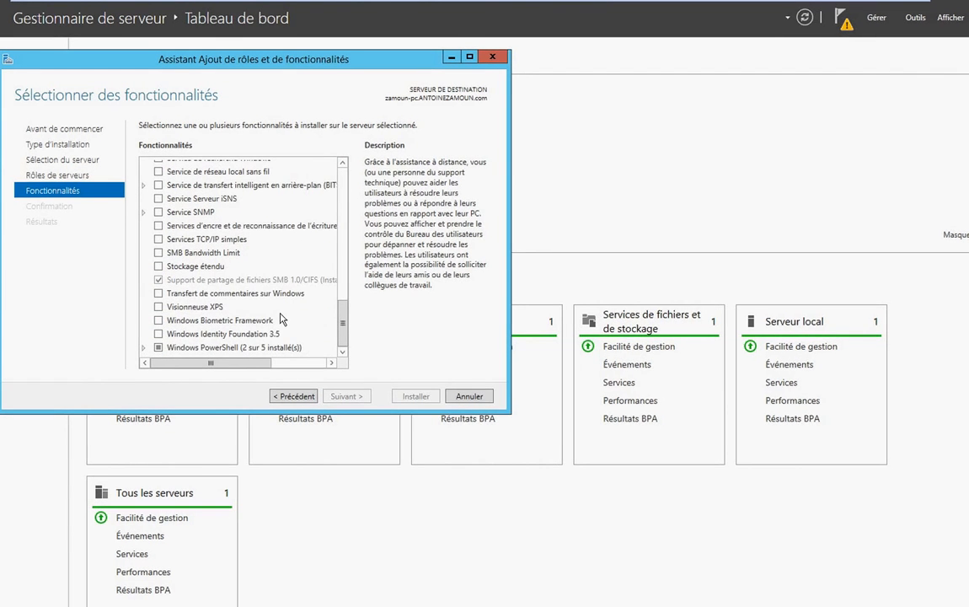
pyautogui.click(270, 322)
pyautogui.click(278, 335)
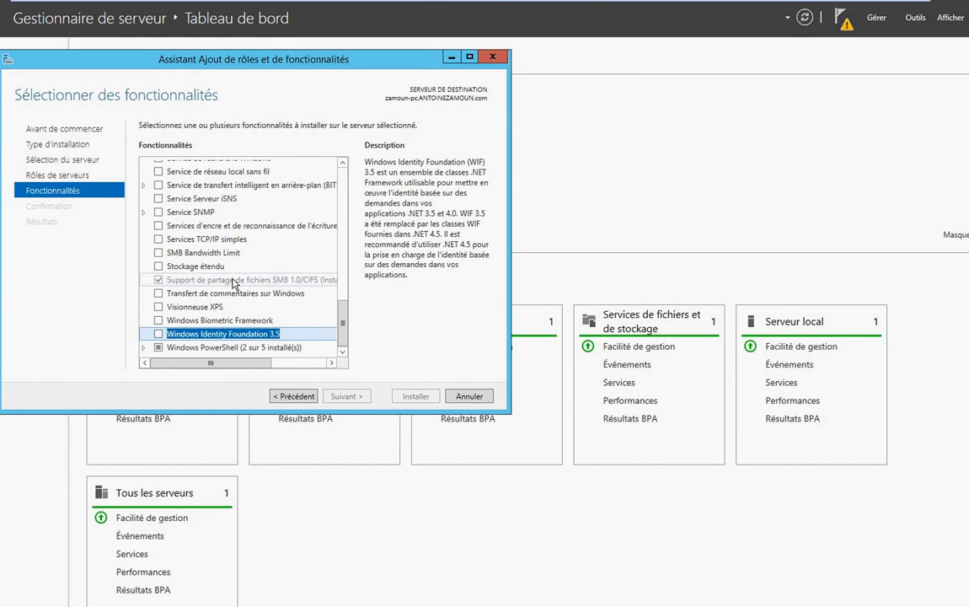
pyautogui.scroll(6, 261, 320)
pyautogui.scroll(6, 233, 257)
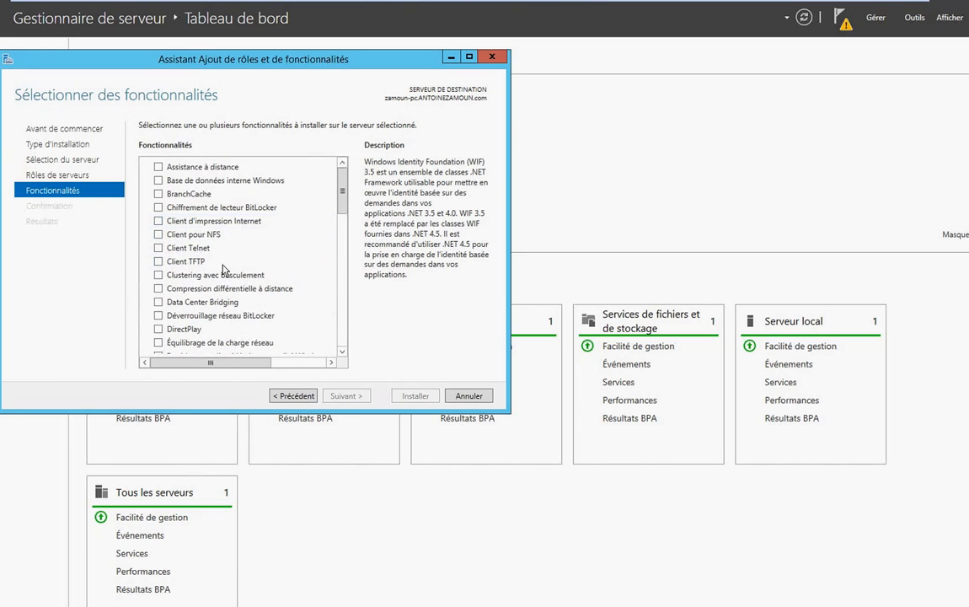
pyautogui.scroll(-1, 233, 336)
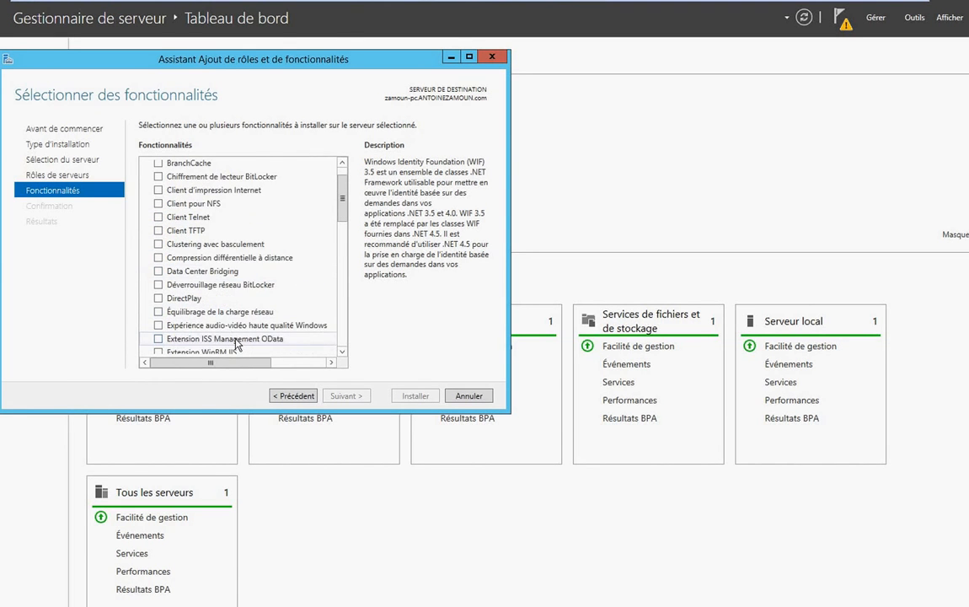
pyautogui.scroll(-1, 235, 339)
# Step: Read the .NET Framework 3.5, storage management and BitLocker network unlock feature descriptions
pyautogui.click(235, 337)
pyautogui.scroll(-3, 240, 336)
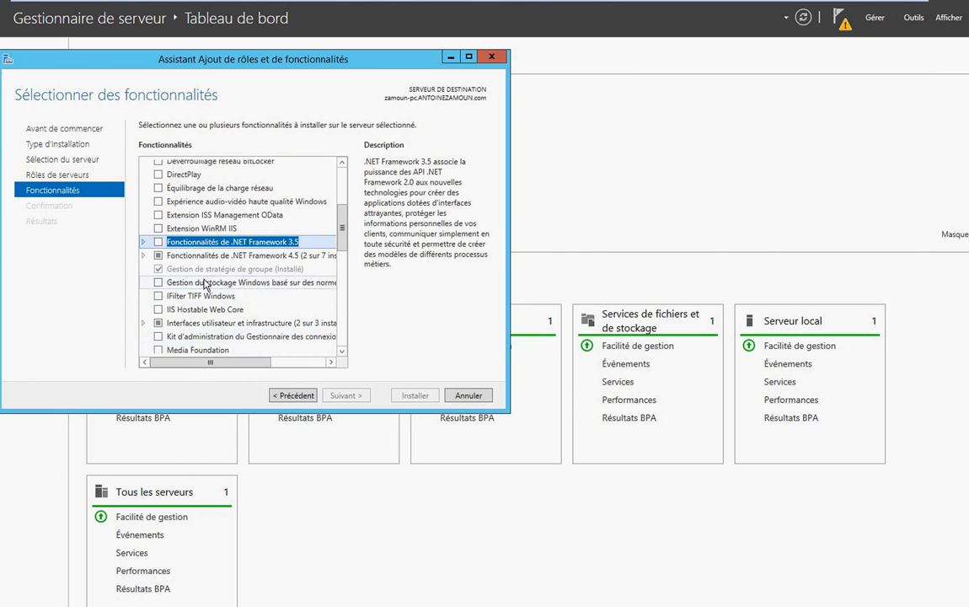
pyautogui.click(205, 284)
pyautogui.scroll(3, 205, 284)
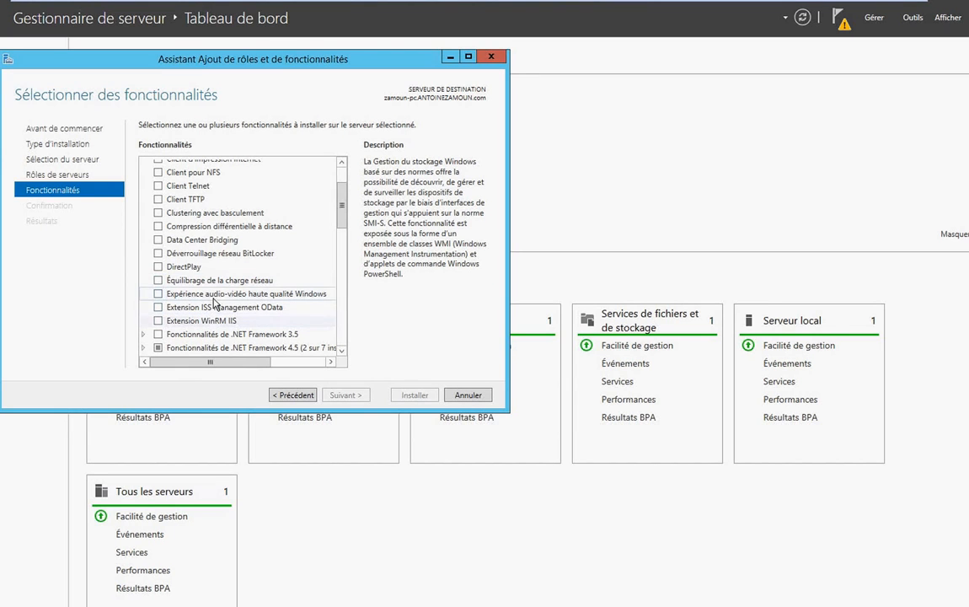
pyautogui.click(202, 253)
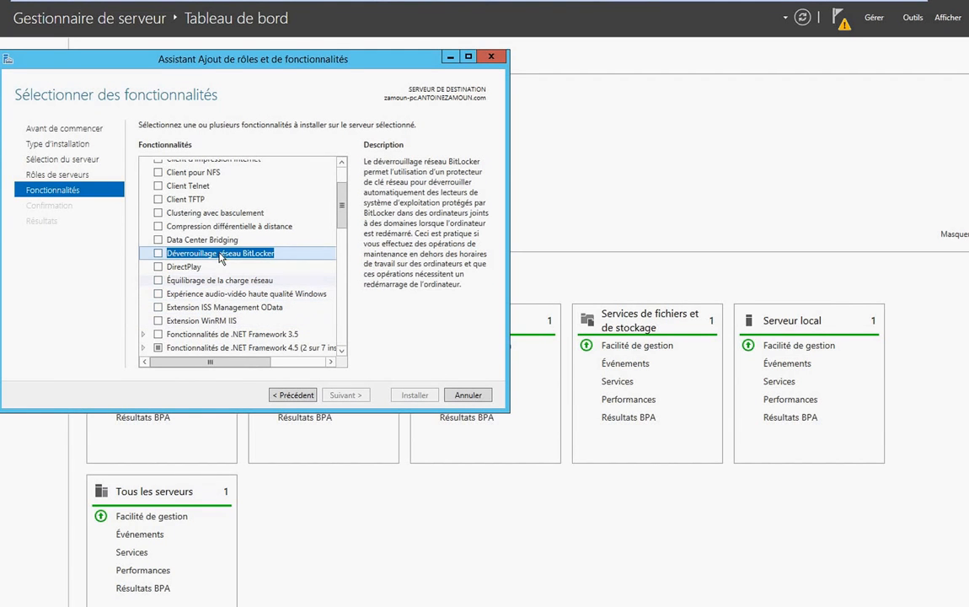
# Step: Try adding BitLocker network unlock and the OData management extension, declining their required features
pyautogui.click(157, 253)
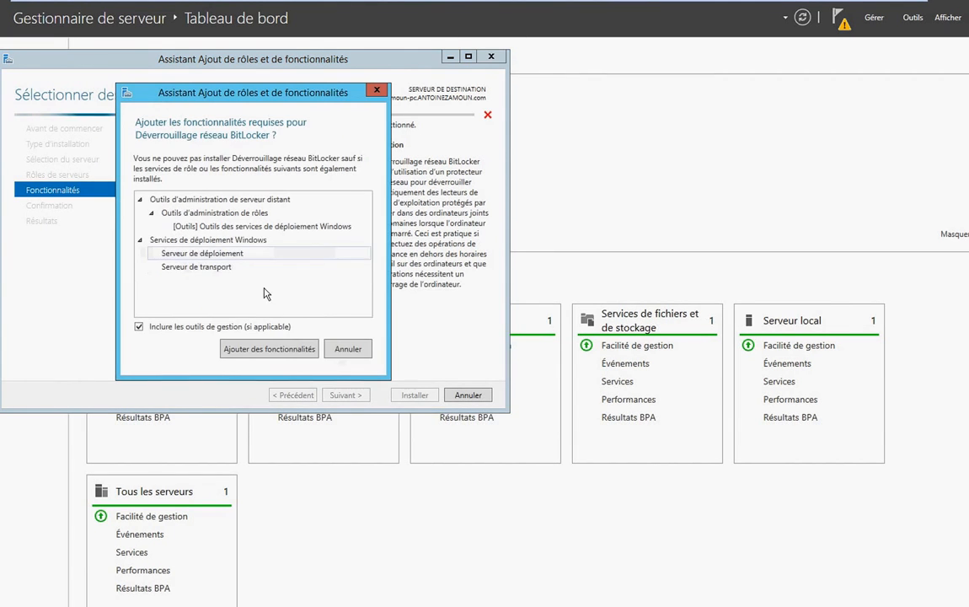
pyautogui.click(348, 348)
pyautogui.click(168, 307)
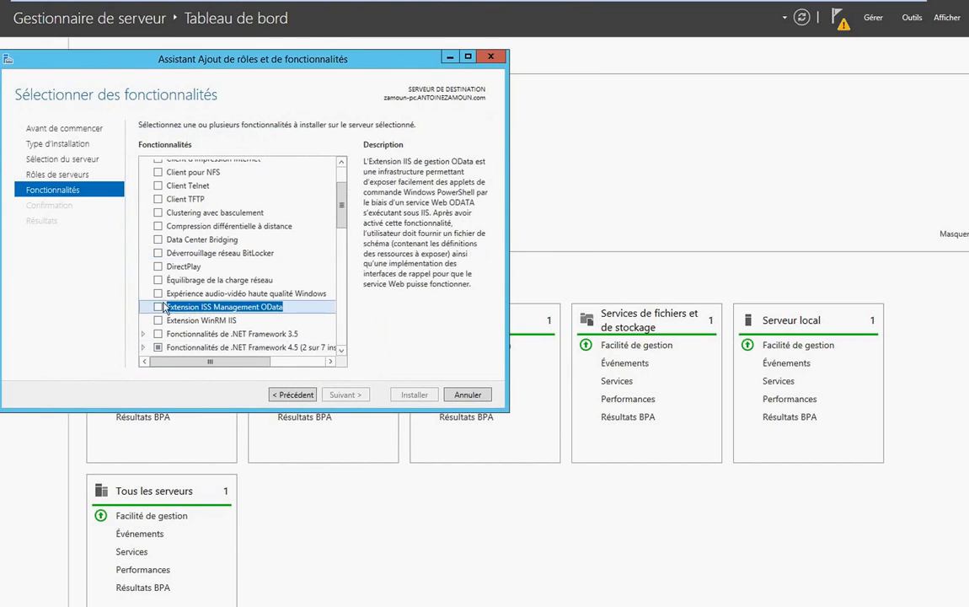
pyautogui.click(157, 307)
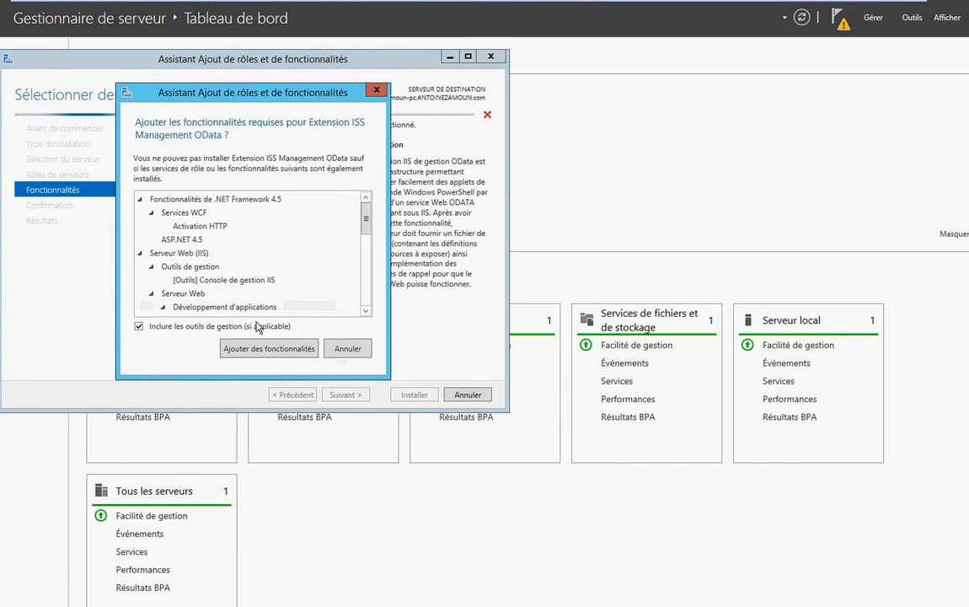
pyautogui.click(347, 346)
# Step: Add Accès Web Windows PowerShell with its required features and continue to the Web Server (IIS) step
pyautogui.scroll(-5, 308, 371)
pyautogui.scroll(-5, 307, 371)
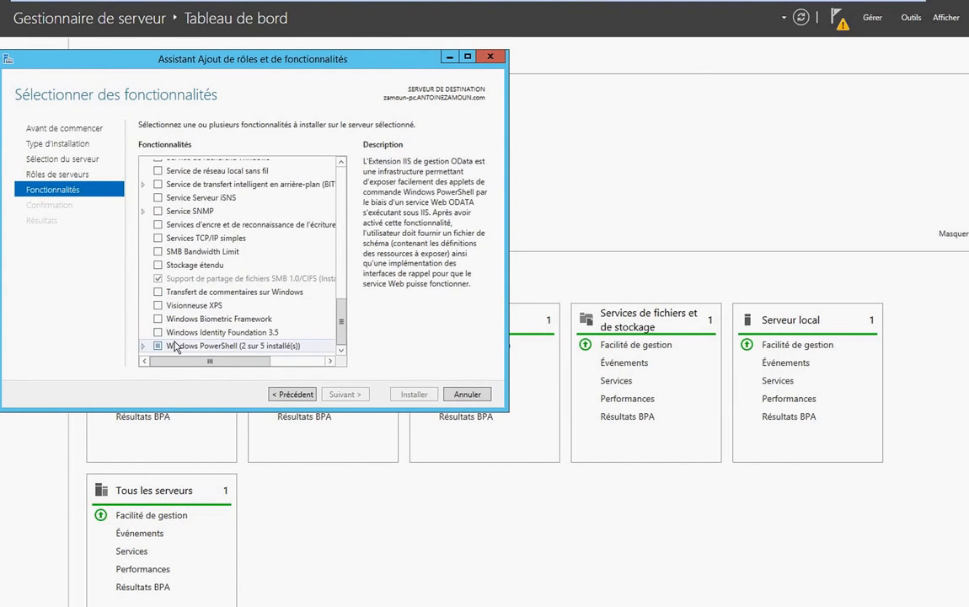
pyautogui.doubleClick(174, 347)
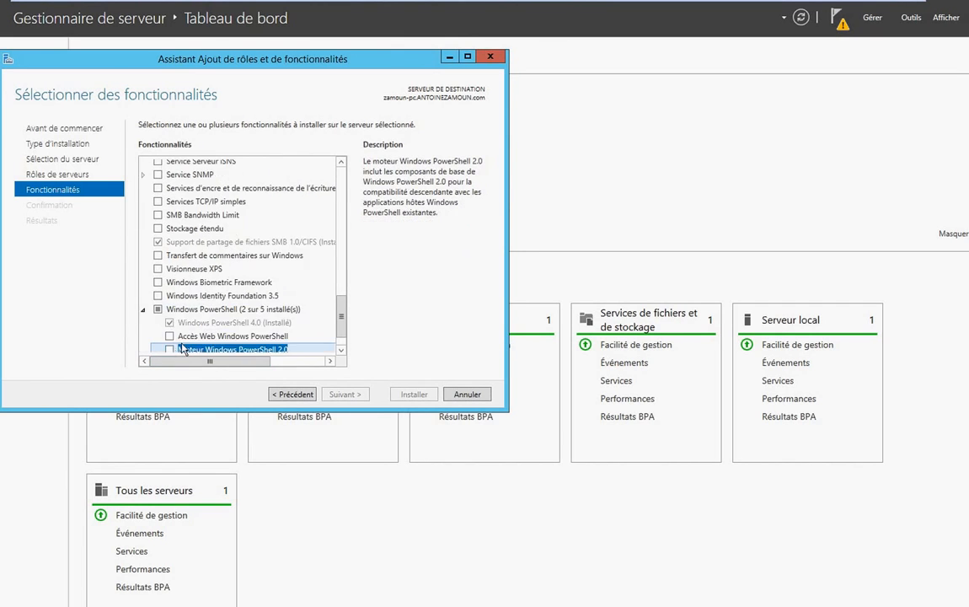
pyautogui.scroll(-1, 177, 343)
pyautogui.click(171, 306)
pyautogui.click(328, 407)
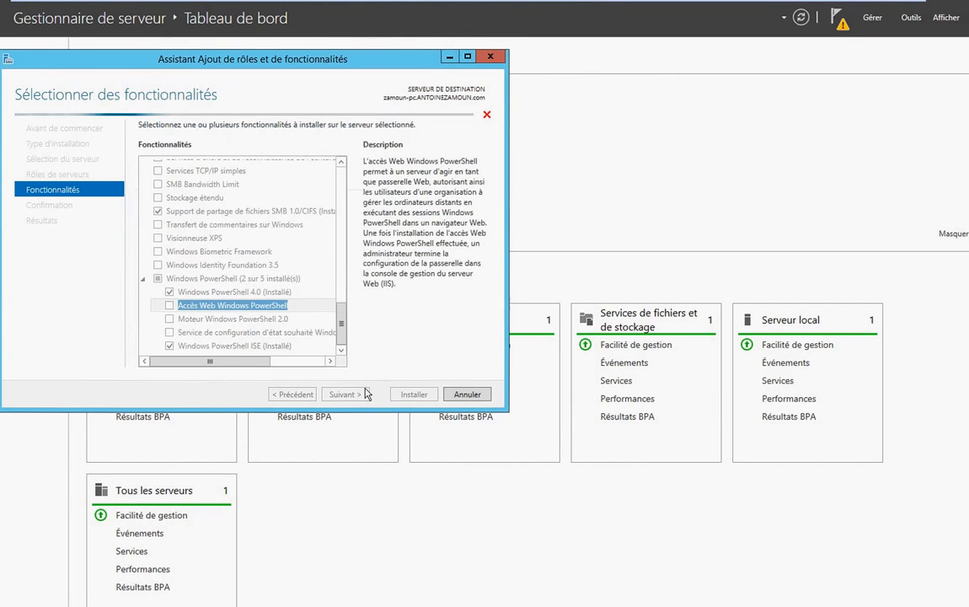
pyautogui.click(357, 396)
# Step: Keep the default IIS role services and launch the installation from the confirmation page
pyautogui.click(356, 394)
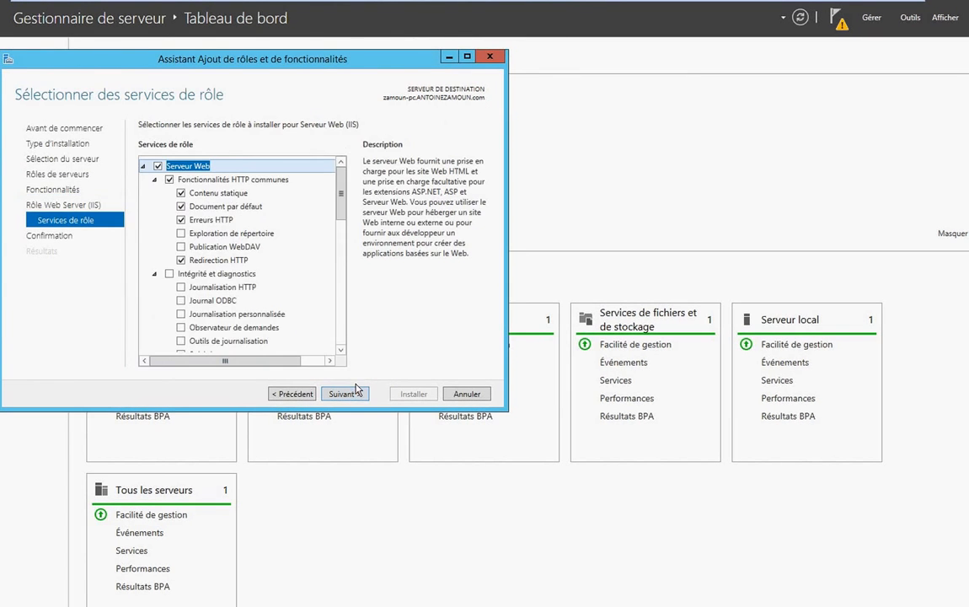
pyautogui.click(350, 396)
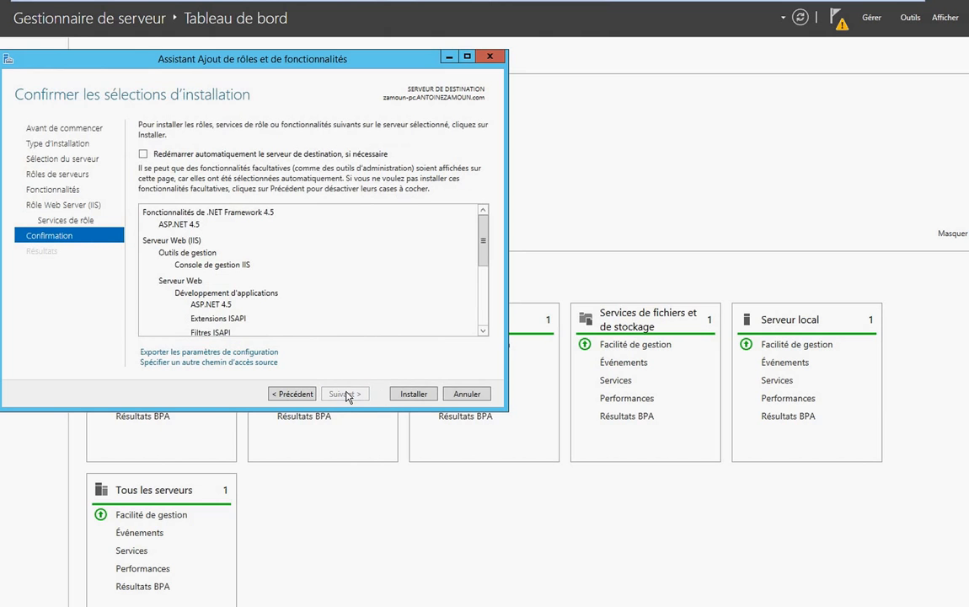
pyautogui.click(417, 395)
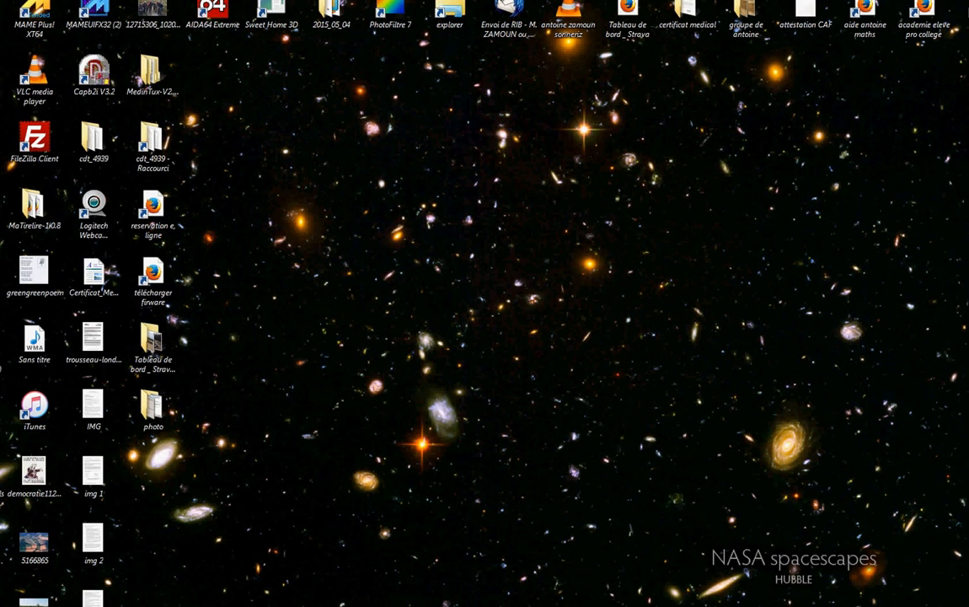
# Step: Check the screen recorder on the host, then switch back to the Windows Server 2012 virtual machine
pyautogui.click(215, 604)
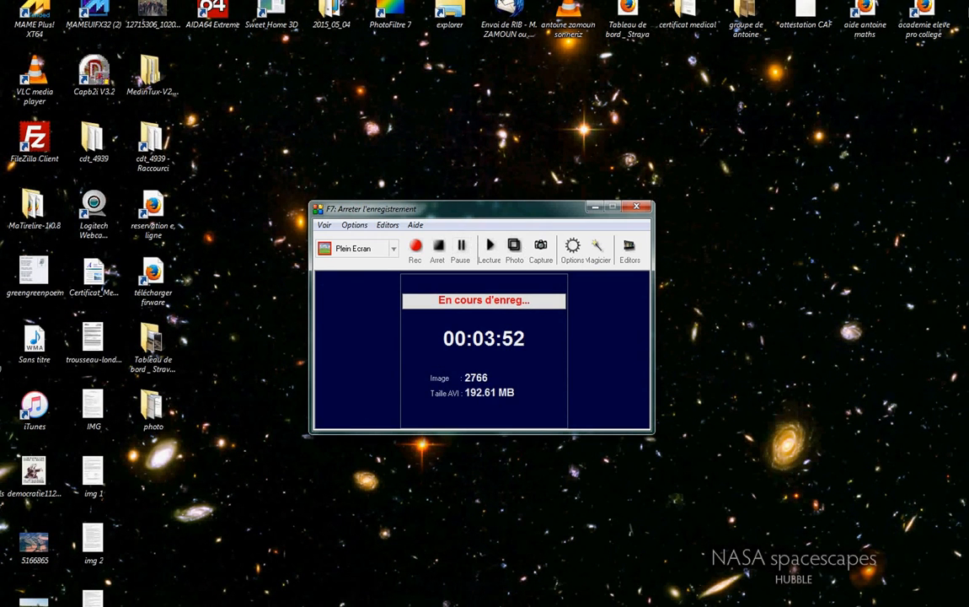
pyautogui.click(161, 604)
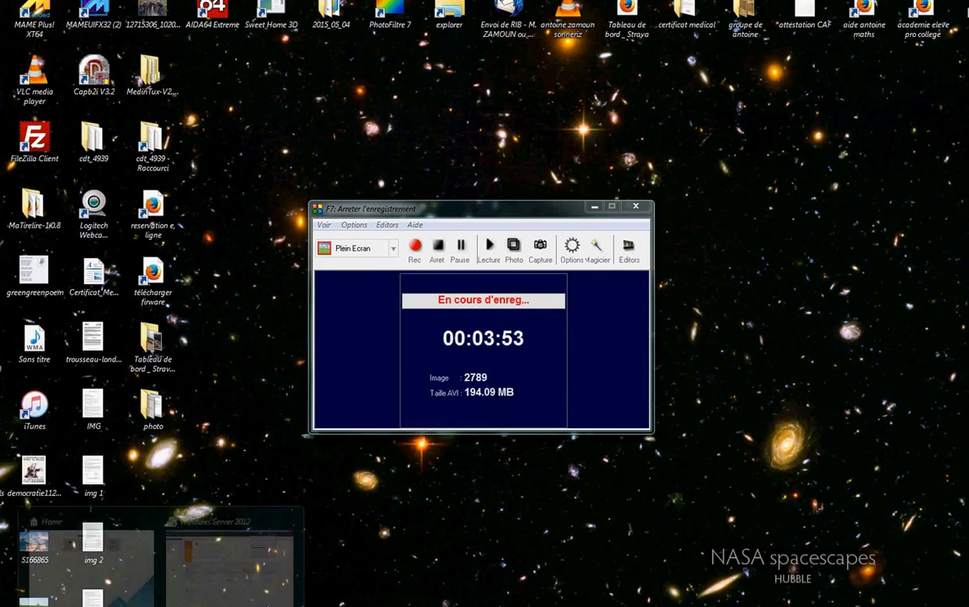
pyautogui.click(244, 573)
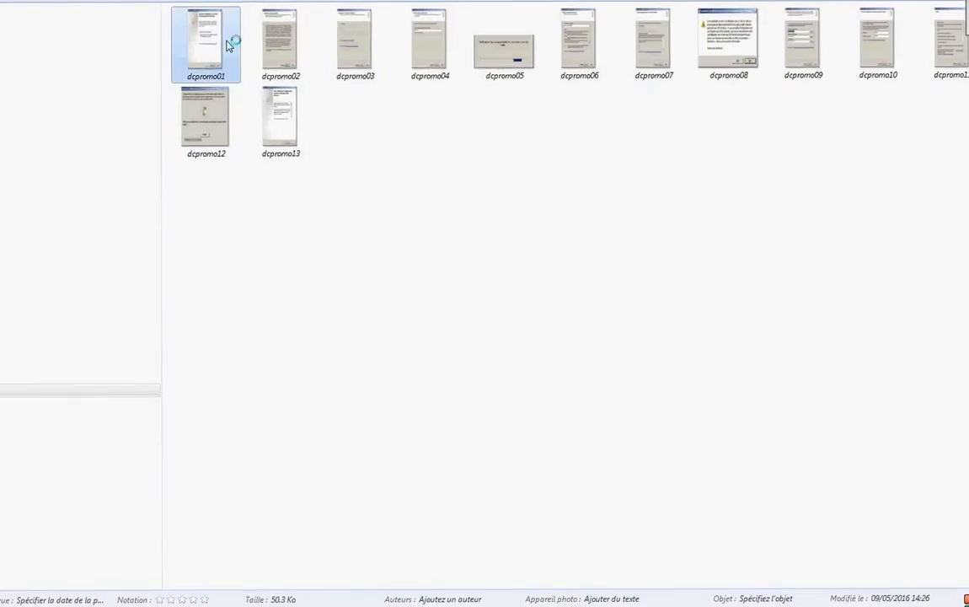
# Step: Open dcpromo01 in Picasa Photo Viewer, zoom and pan it, then advance through dcpromo02 to dcpromo03
pyautogui.doubleClick(217, 42)
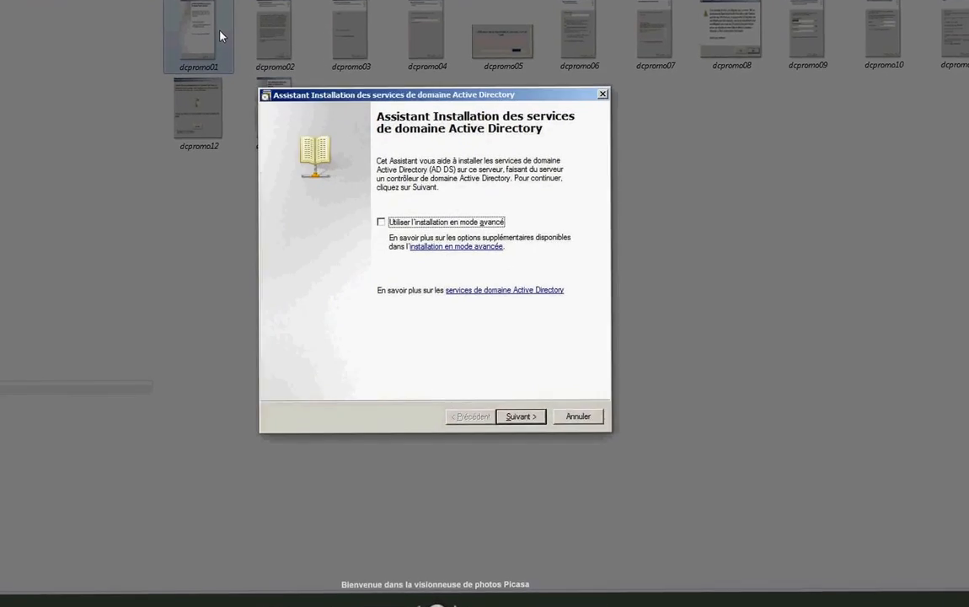
pyautogui.scroll(6, 537, 315)
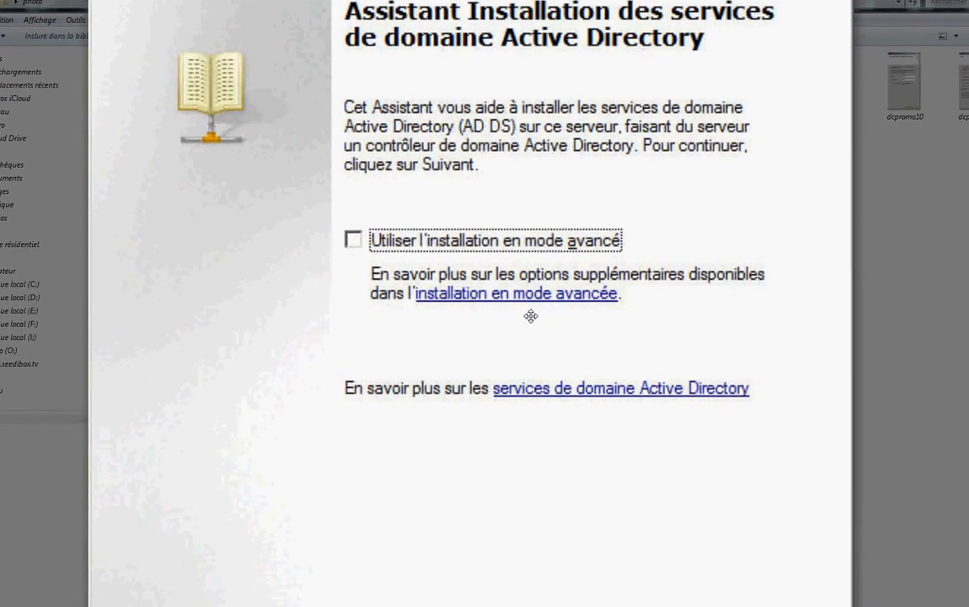
pyautogui.scroll(-6, 544, 321)
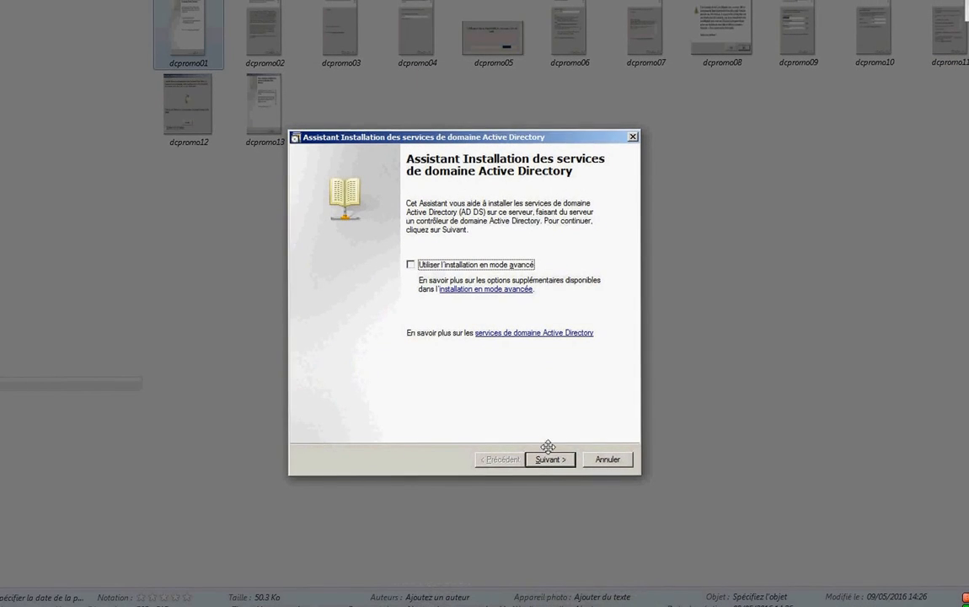
pyautogui.moveTo(544, 468); pyautogui.dragTo(508, 427)
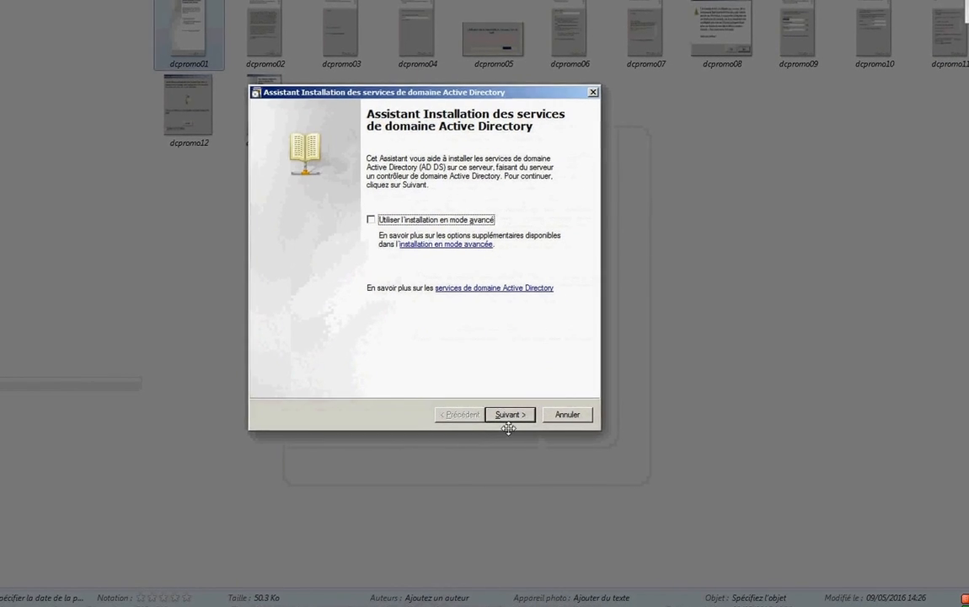
pyautogui.press('Right')
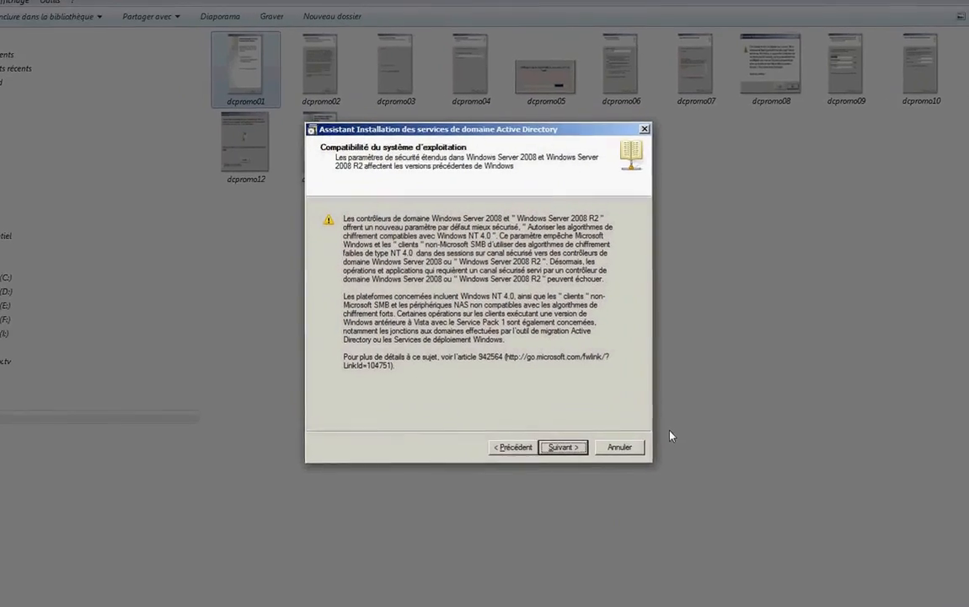
pyautogui.scroll(1, 621, 381)
pyautogui.scroll(3, 621, 381)
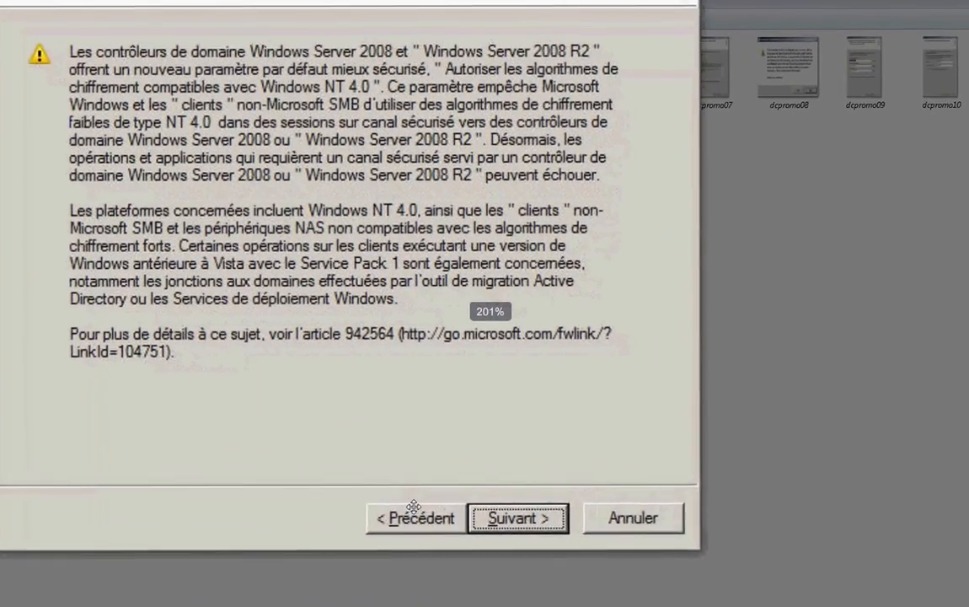
pyautogui.press('Right')
pyautogui.scroll(3, 298, 210)
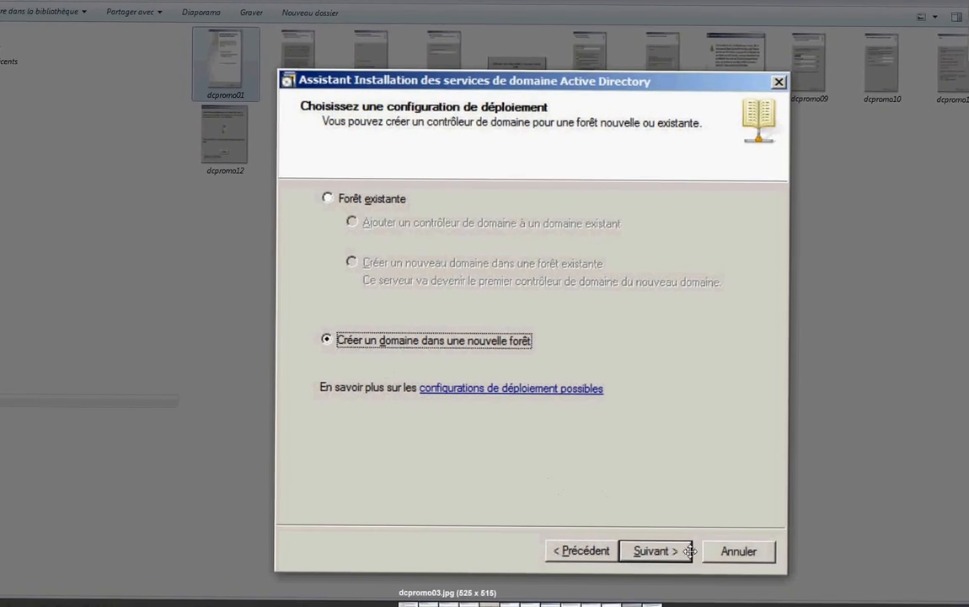
# Step: Advance to dcpromo04 showing the mtoo.local forest root domain name and zoom in
pyautogui.press('Right')
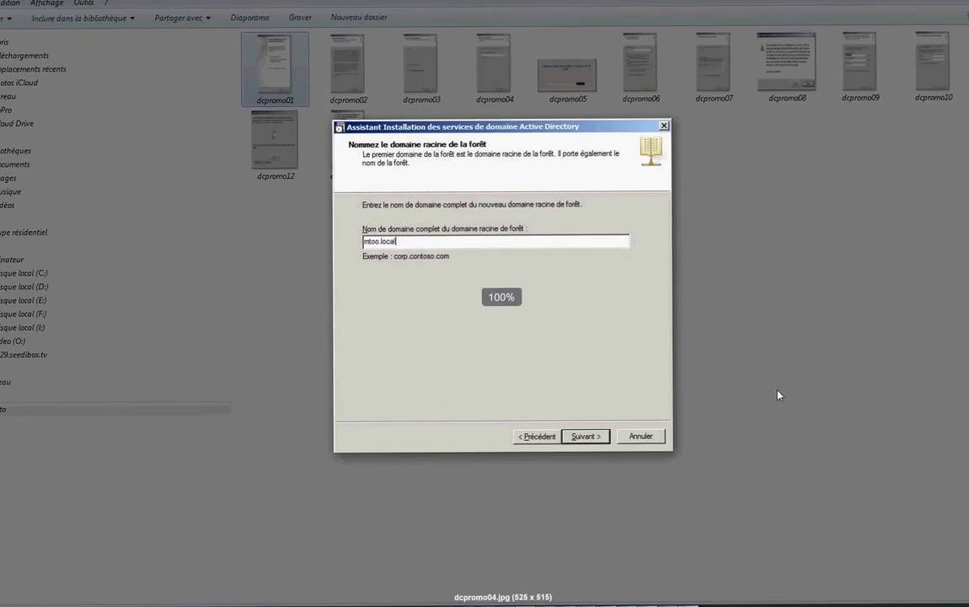
pyautogui.scroll(3, 459, 224)
pyautogui.scroll(2, 441, 284)
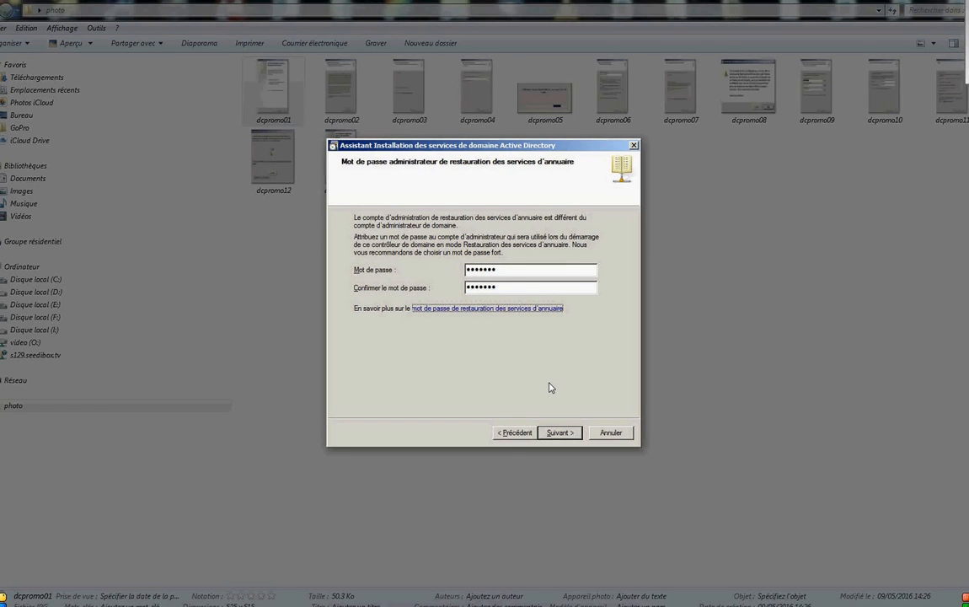
# Step: Step through the Résumé and configuration progress screenshots of the promotion wizard
pyautogui.press('Return')
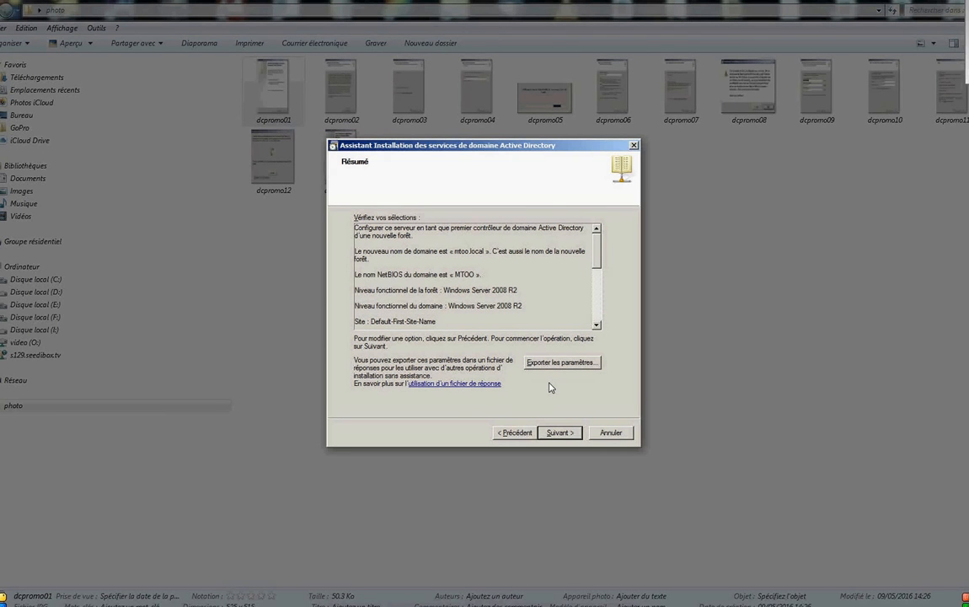
pyautogui.press('Return')
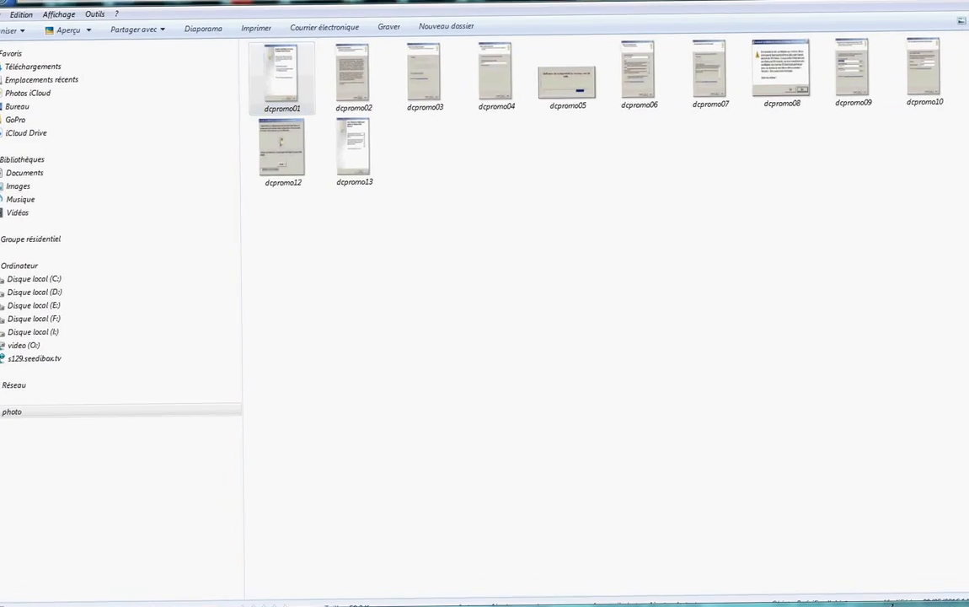
# Step: Return to the Windows Server session and bring up its Accueil Start screen
pyautogui.moveTo(280, 549)
pyautogui.click(232, 601)
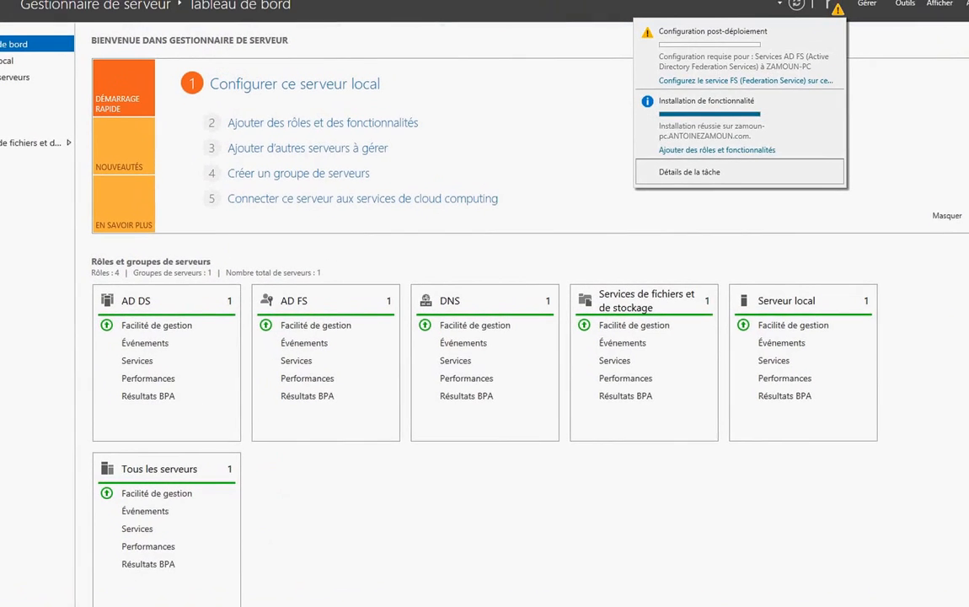
pyautogui.press('super')
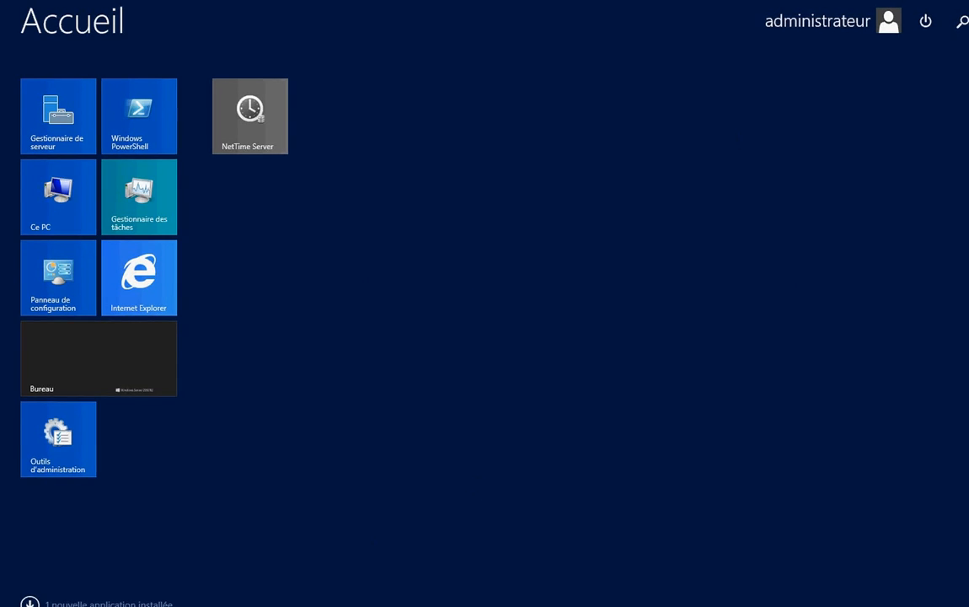
pyautogui.click(90, 338)
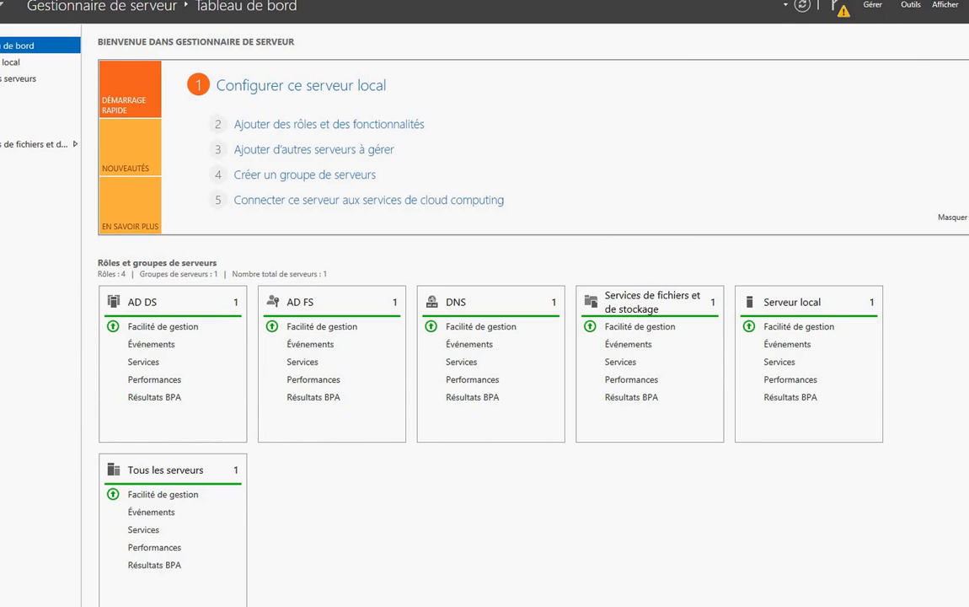
pyautogui.press('super')
# Step: Open the power options, dismiss them, and return to the Start screen via the desktop
pyautogui.click(898, 25)
pyautogui.click(926, 21)
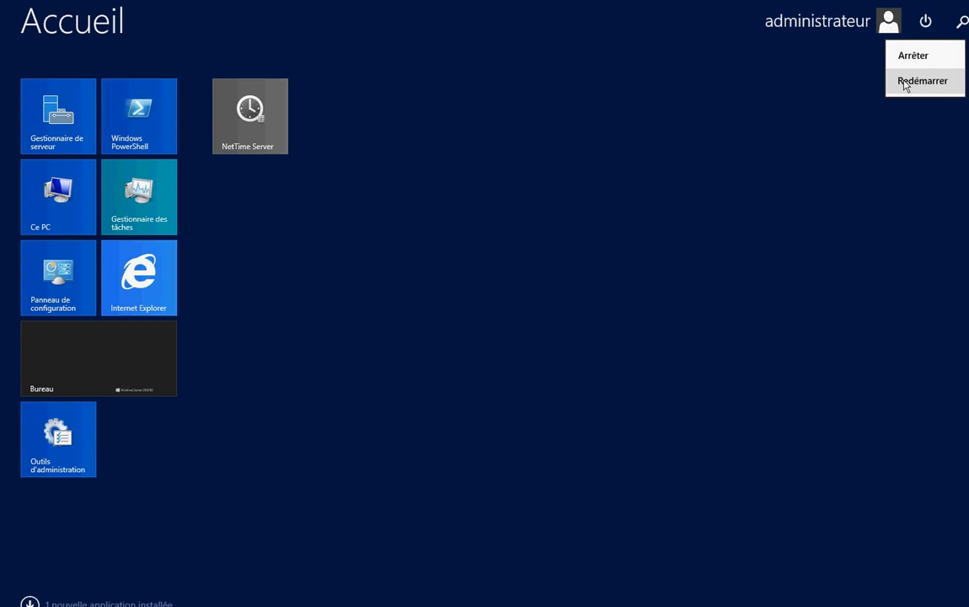
pyautogui.click(804, 58)
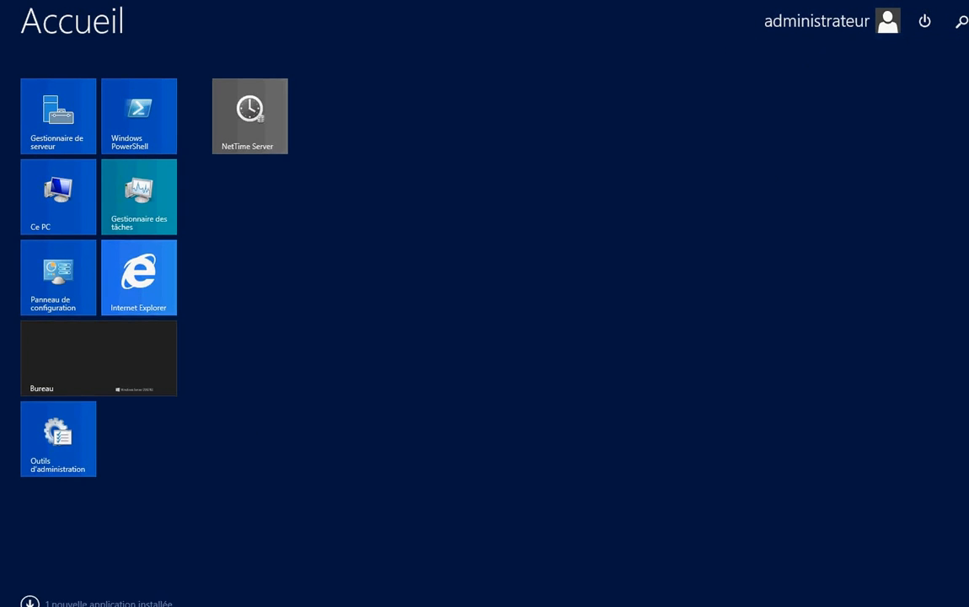
pyautogui.click(70, 379)
pyautogui.press('super')
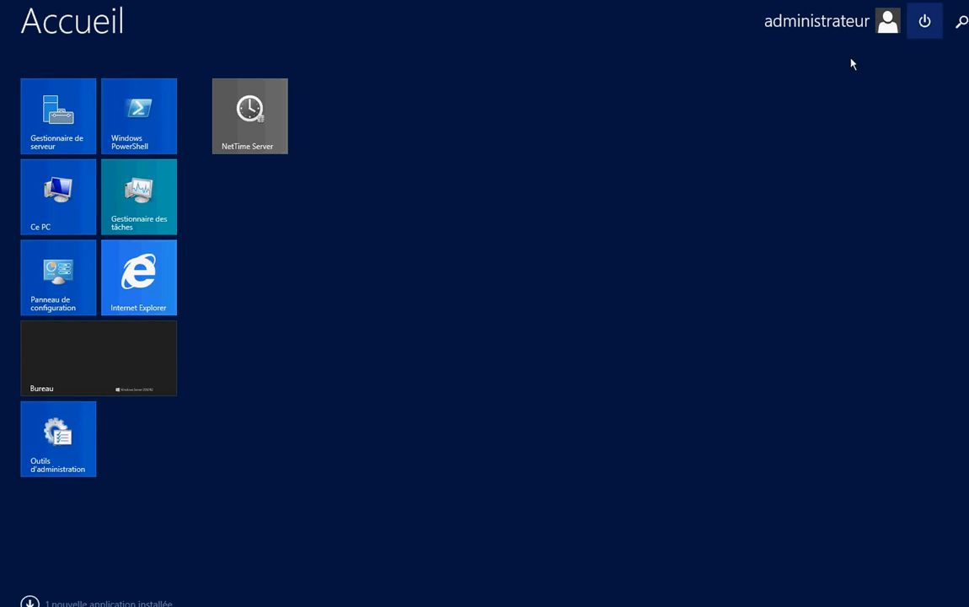
# Step: Choose Redémarrer, confirm the unplanned reason, and restart despite another signed-in user
pyautogui.click(847, 23)
pyautogui.click(927, 23)
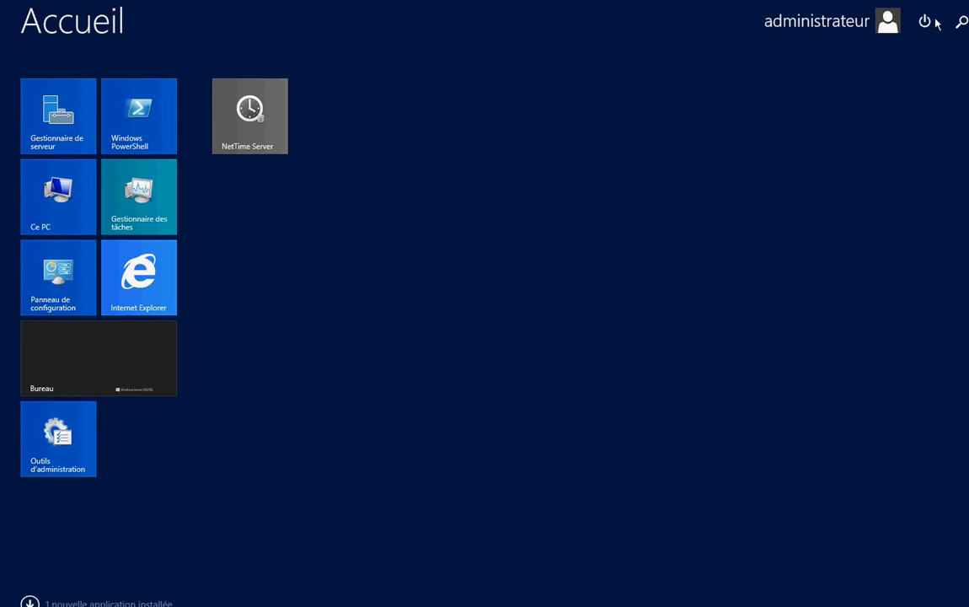
pyautogui.click(924, 88)
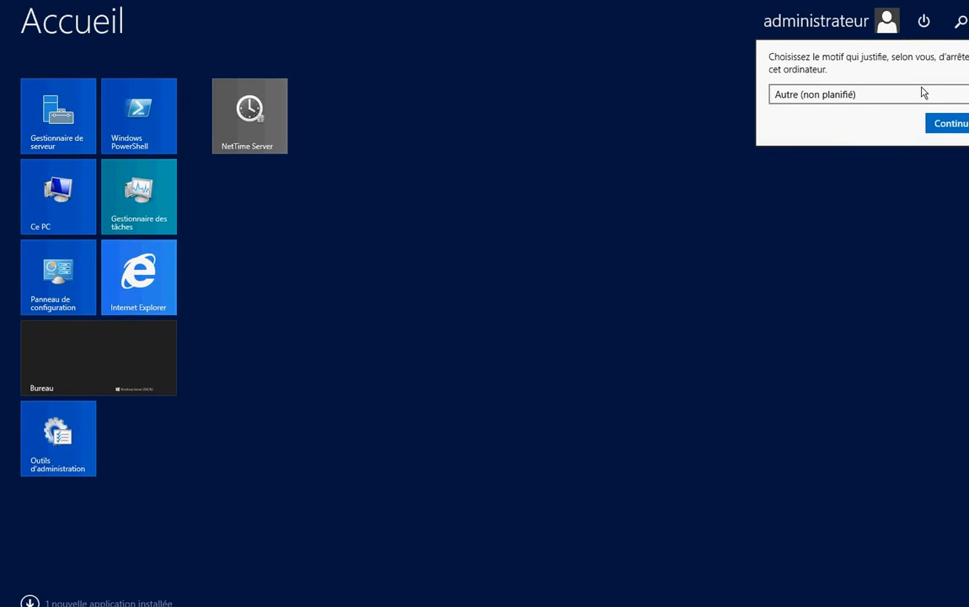
pyautogui.press('Return')
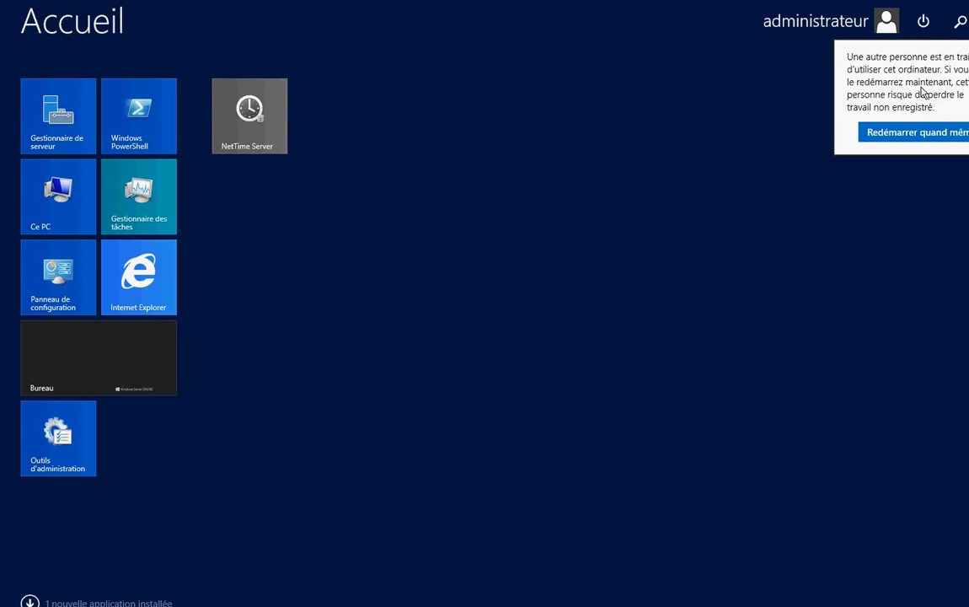
pyautogui.press('Return')
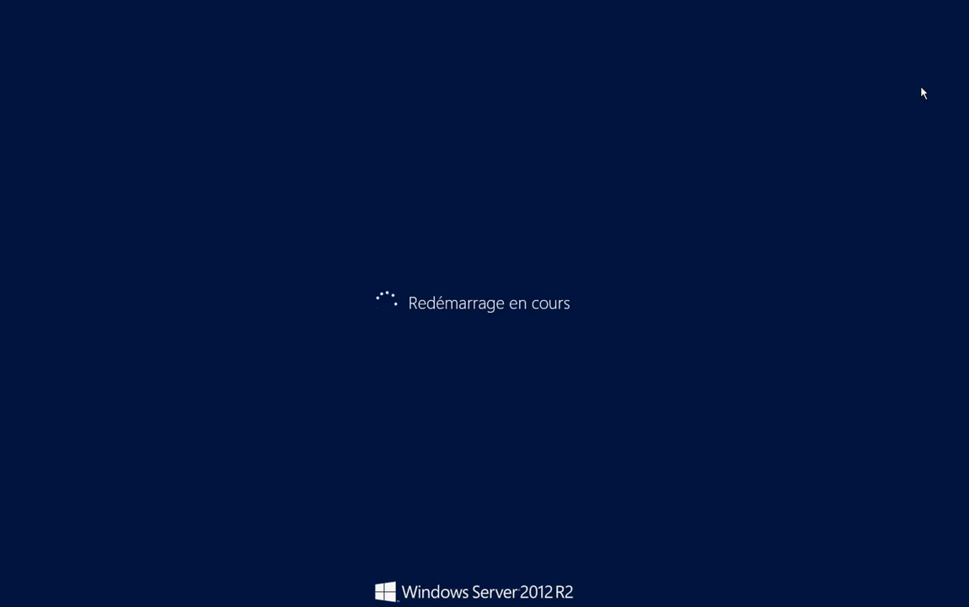
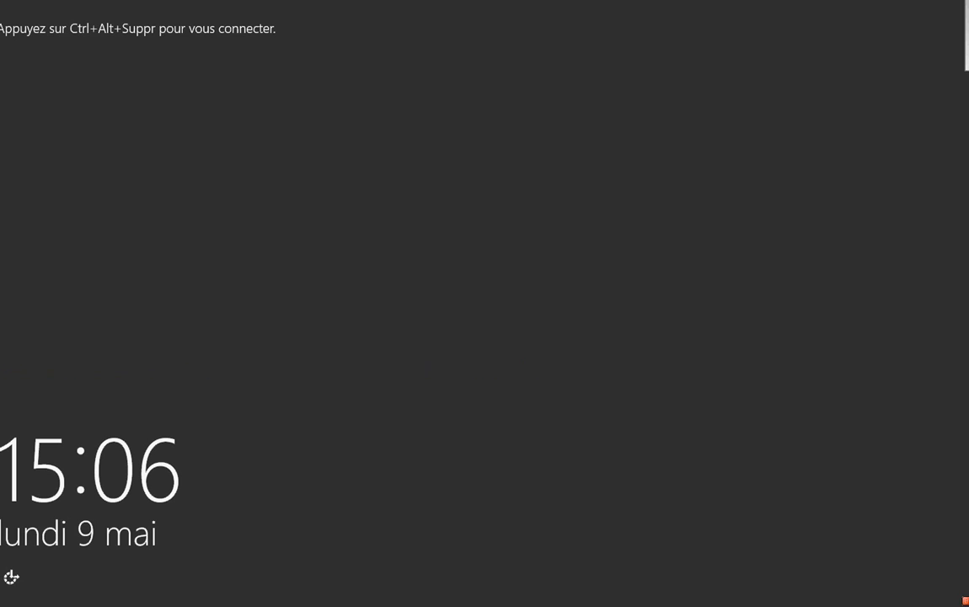
# Step: Send Ctrl+Alt+Del to the locked virtual machine from VMware's VM menu
pyautogui.click(139, 1)
pyautogui.moveTo(165, 2)
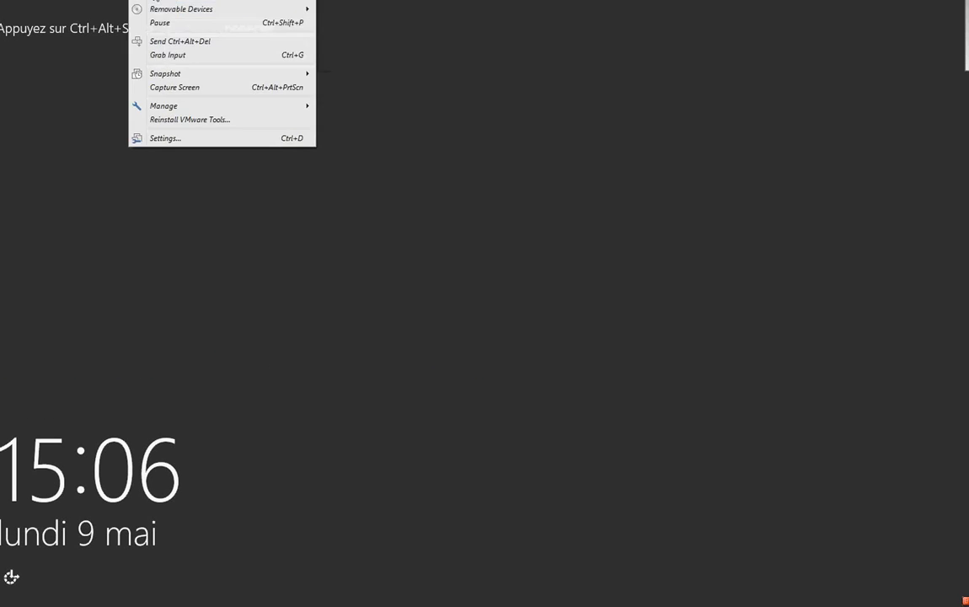
pyautogui.click(180, 40)
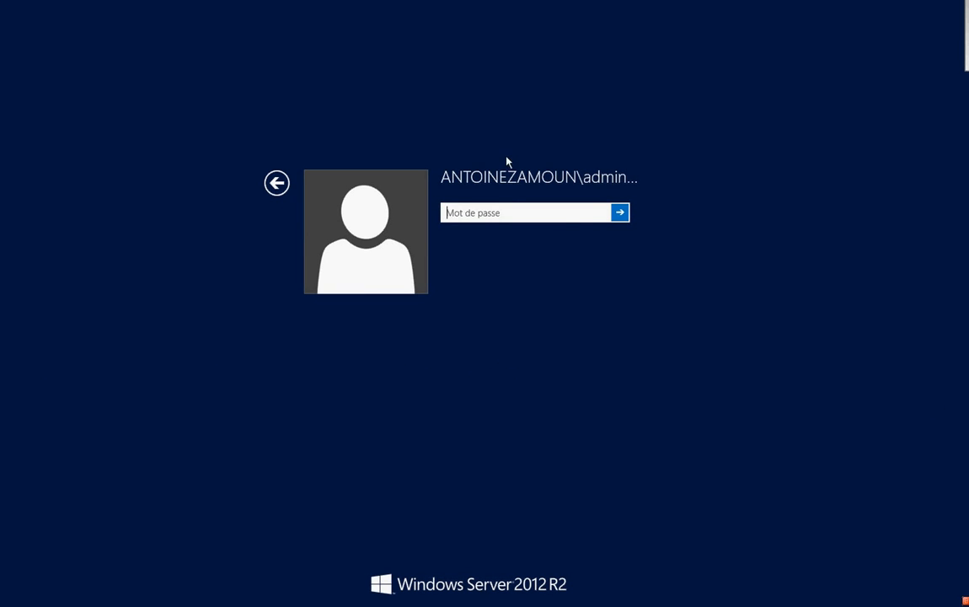
# Step: Choose the domain administrator tile, enter its password, then return to the account list
pyautogui.press('Escape')
pyautogui.click(341, 224)
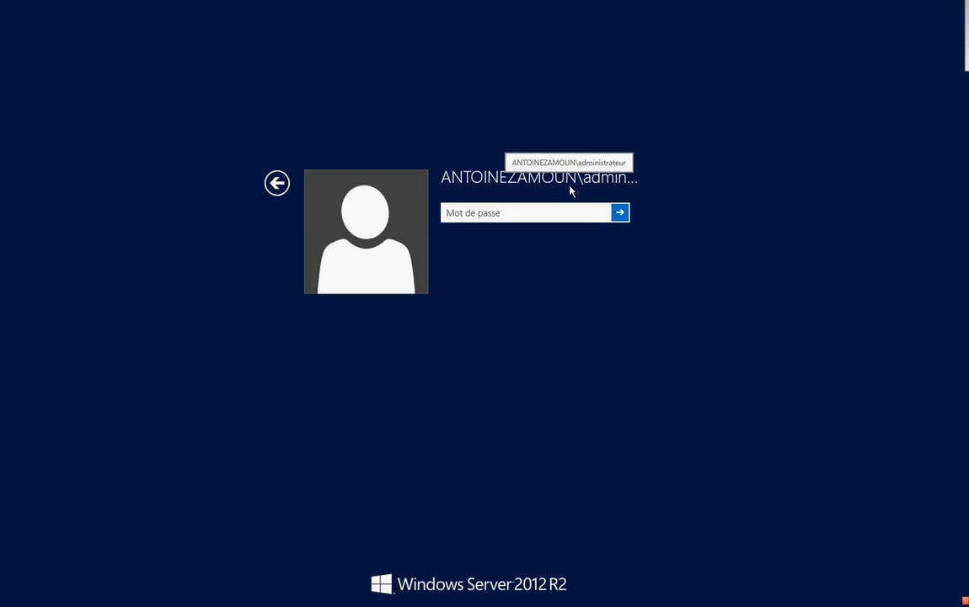
pyautogui.write('Passw••••')
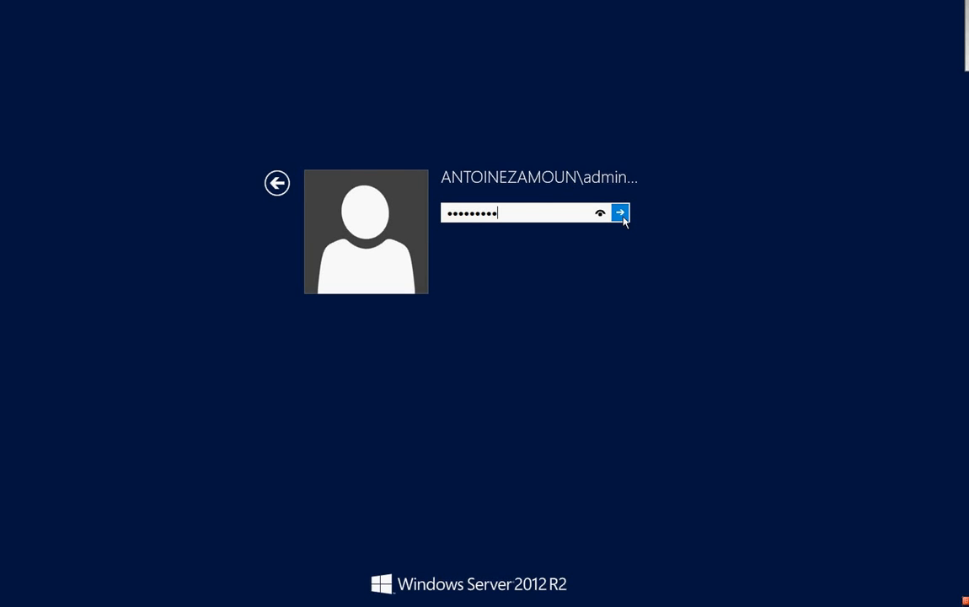
pyautogui.click(279, 186)
# Step: Try signing in as 'administrateur' via Autre utilisateur, dismissing the rejection errors
pyautogui.click(541, 264)
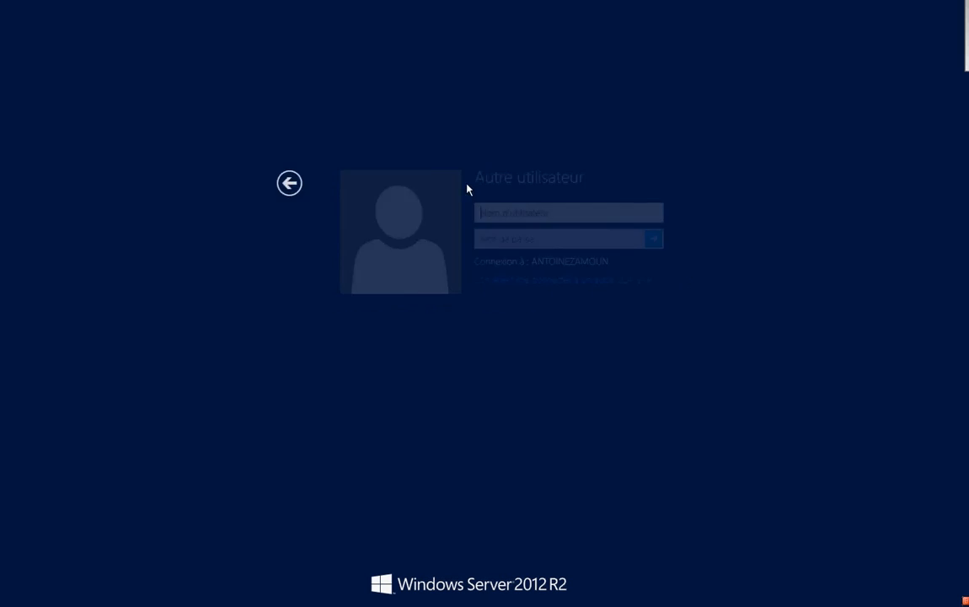
pyautogui.write('a')
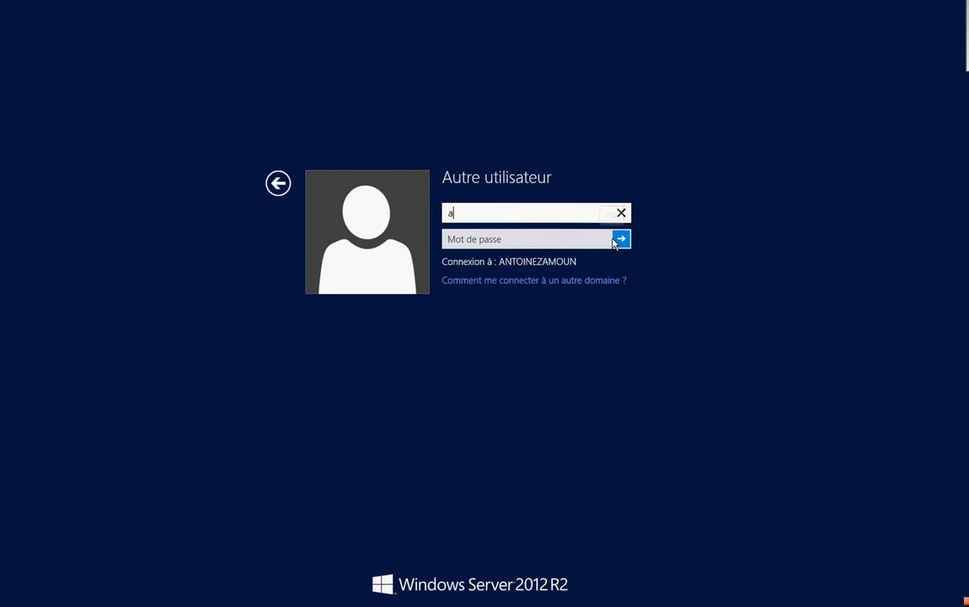
pyautogui.write('dminisyt')
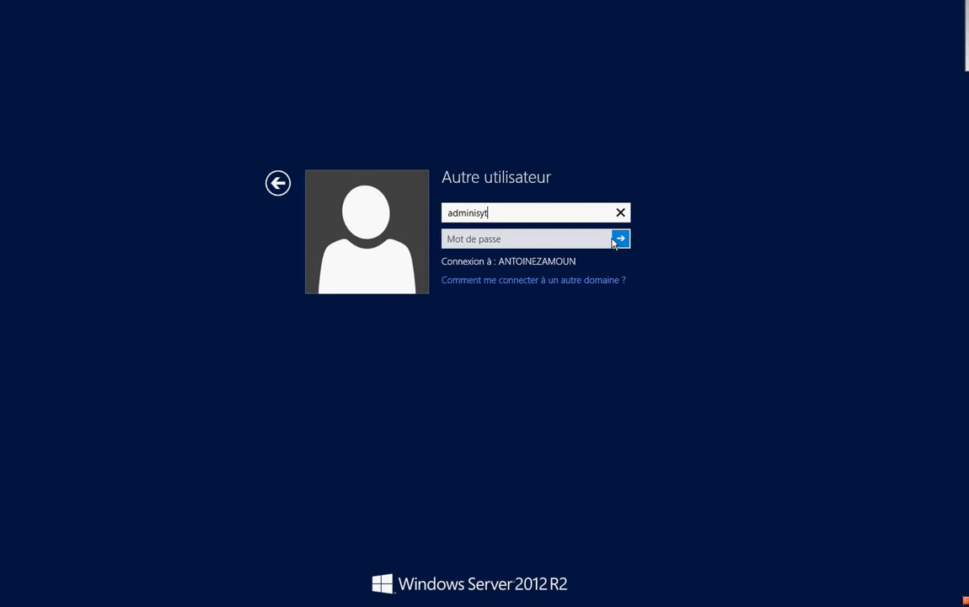
pyautogui.press('BackSpace')
pyautogui.press('BackSpace')
pyautogui.write('tateur')
pyautogui.press('Tab')
pyautogui.write('*******')
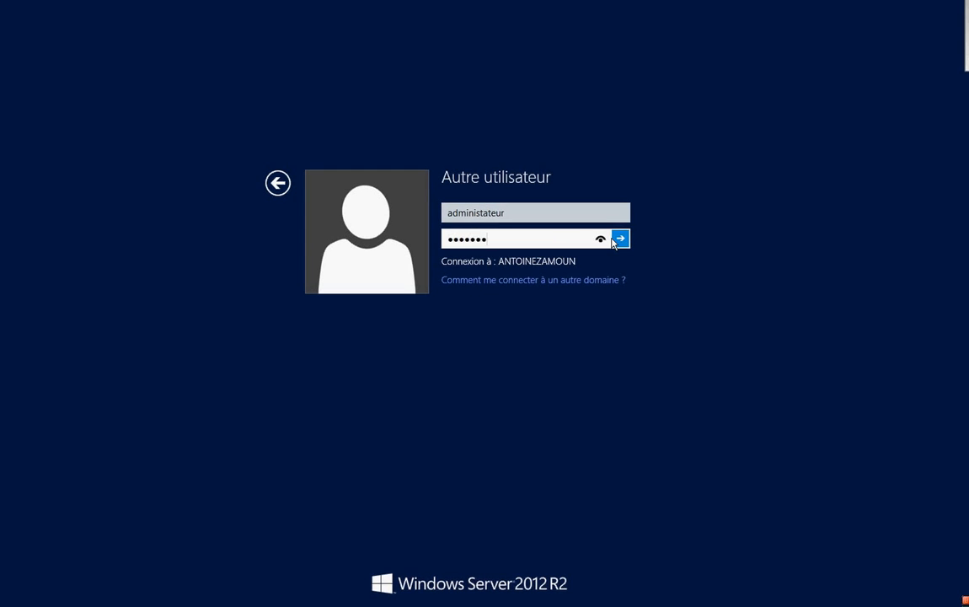
pyautogui.write('**')
pyautogui.press('Return')
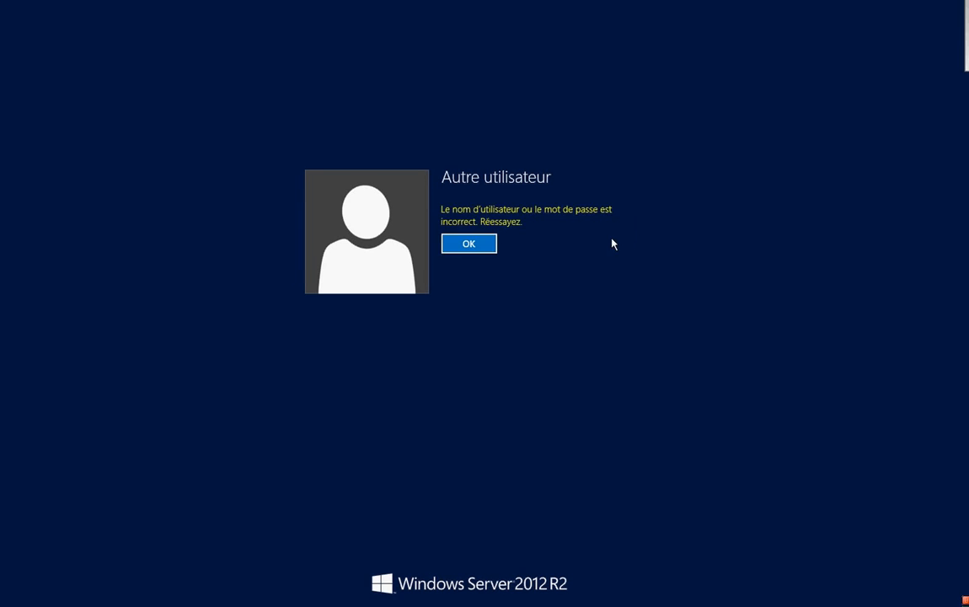
pyautogui.press('Return')
pyautogui.write('*********')
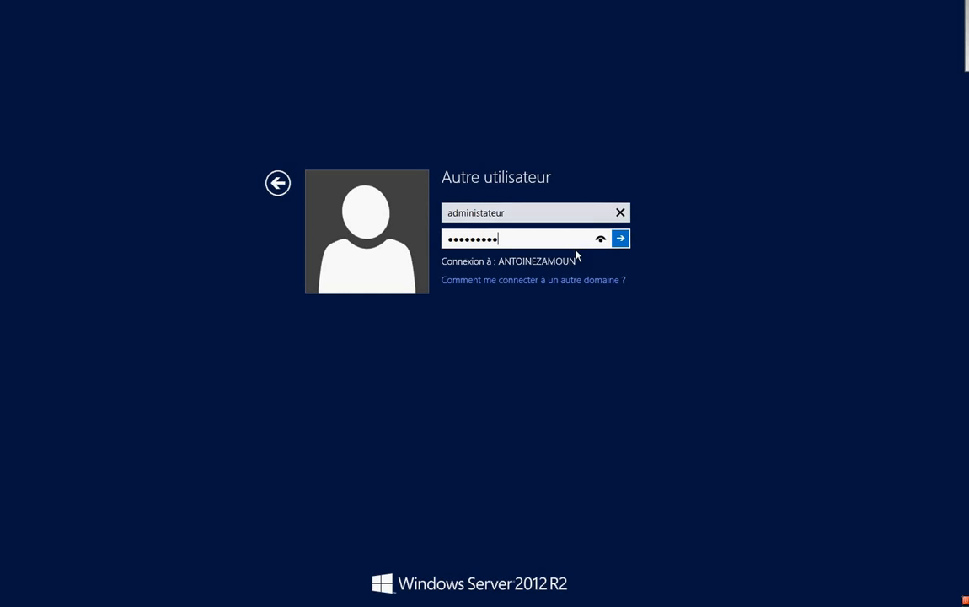
pyautogui.click(621, 240)
pyautogui.click(468, 246)
# Step: Go back to the accounts, choose the domain administrator tile and enter its password
pyautogui.click(278, 181)
pyautogui.click(460, 193)
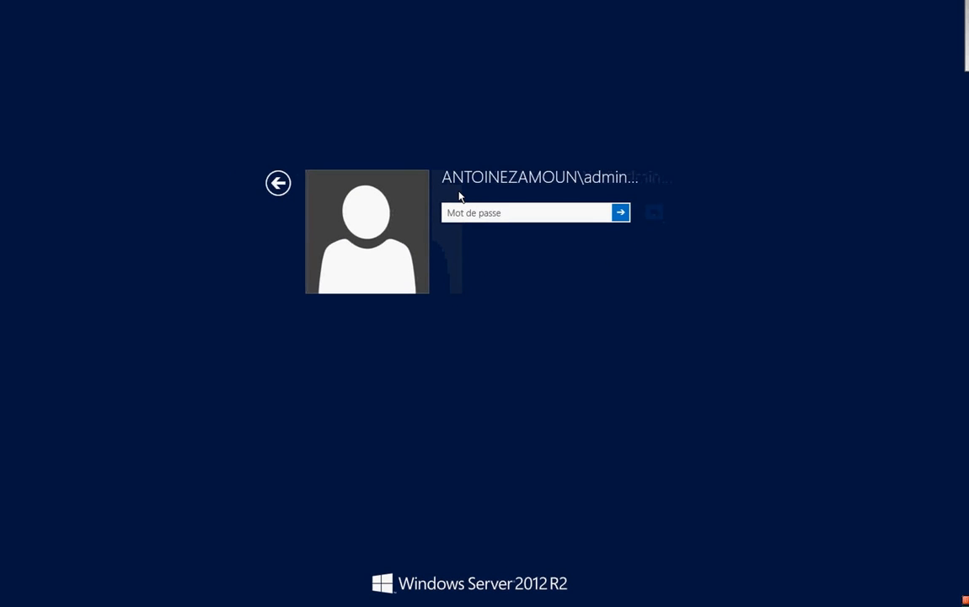
pyautogui.write('*')
pyautogui.press('BackSpace')
pyautogui.press('BackSpace')
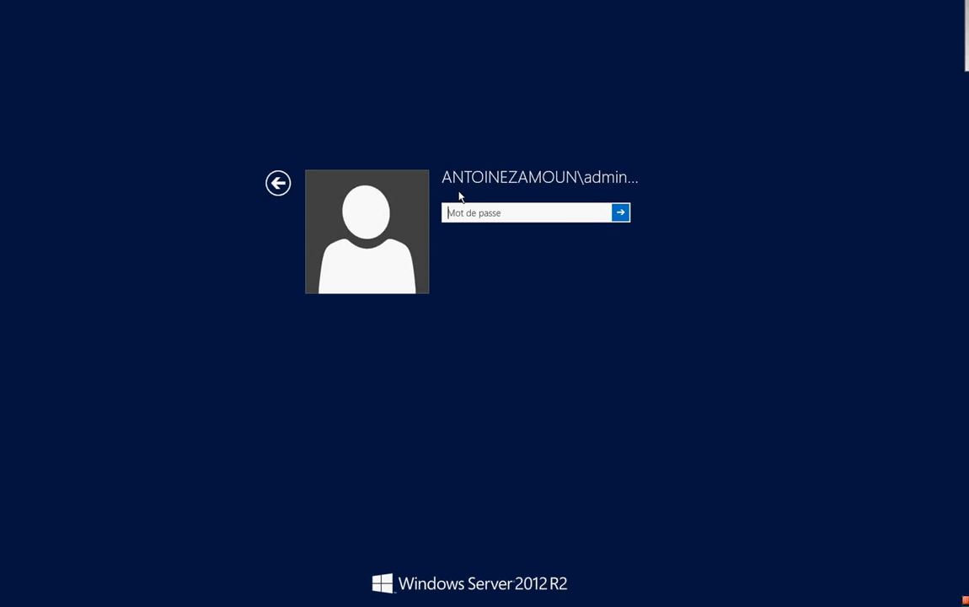
pyautogui.write('*')
pyautogui.press('BackSpace')
pyautogui.write('**')
# Step: Submit the domain administrator password and let Server Manager's dashboard load
pyautogui.press('Return')
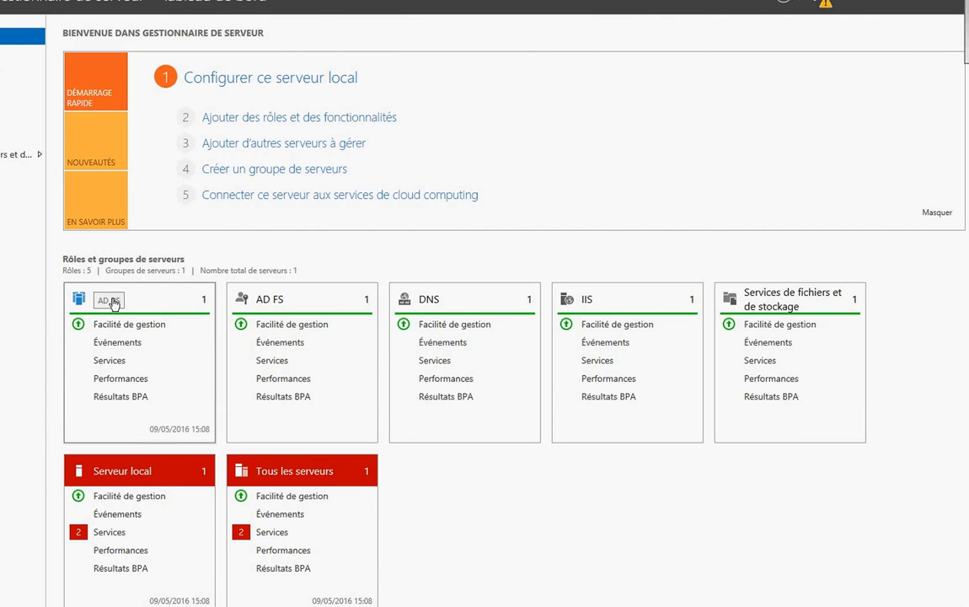
# Step: Start the stopped UALSVC service from the Serveur local Services alerts, then close the details
pyautogui.click(112, 532)
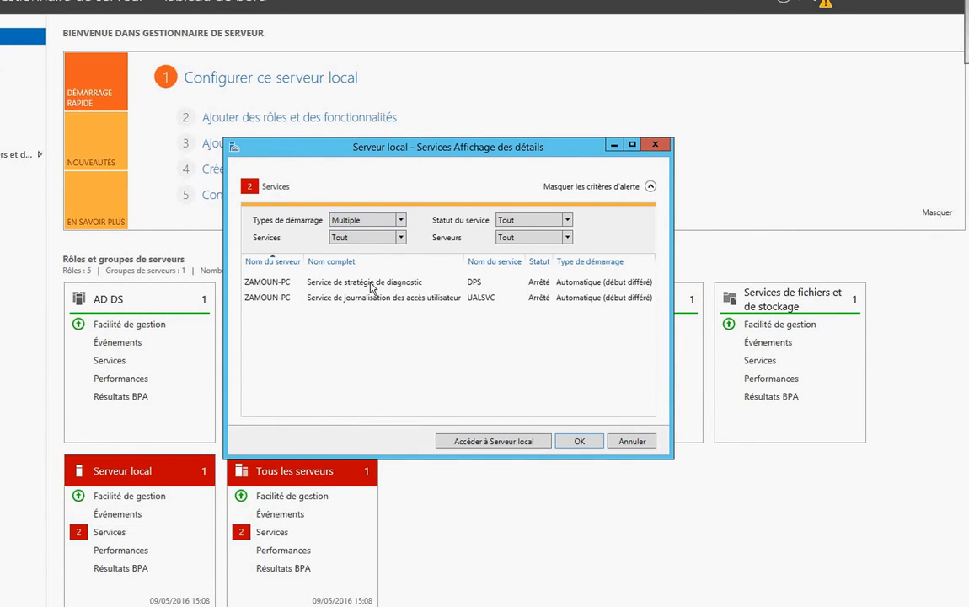
pyautogui.click(371, 285)
pyautogui.rightClick(371, 285)
pyautogui.press('Escape')
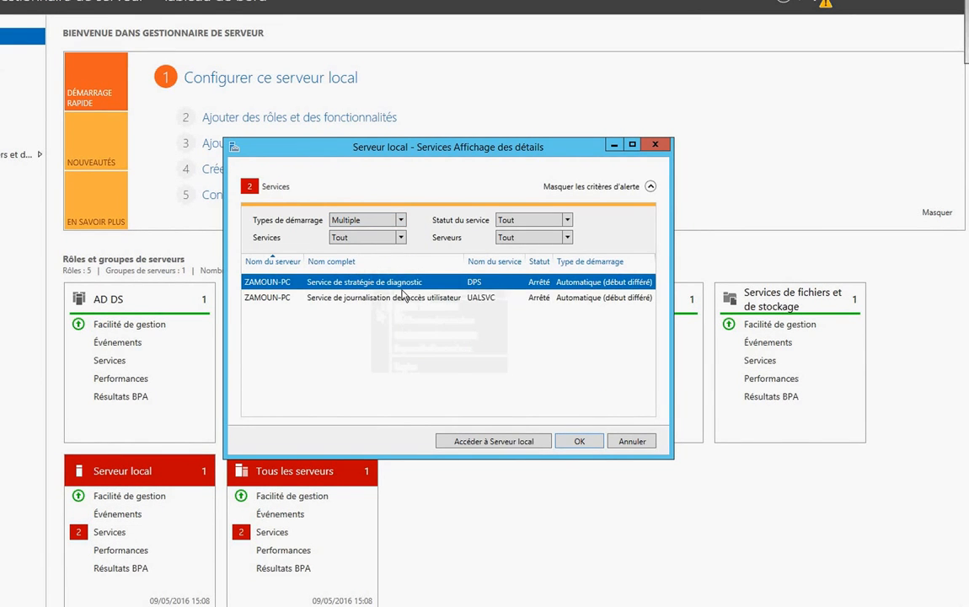
pyautogui.click(403, 299)
pyautogui.rightClick(403, 301)
pyautogui.press('Escape')
pyautogui.rightClick(444, 303)
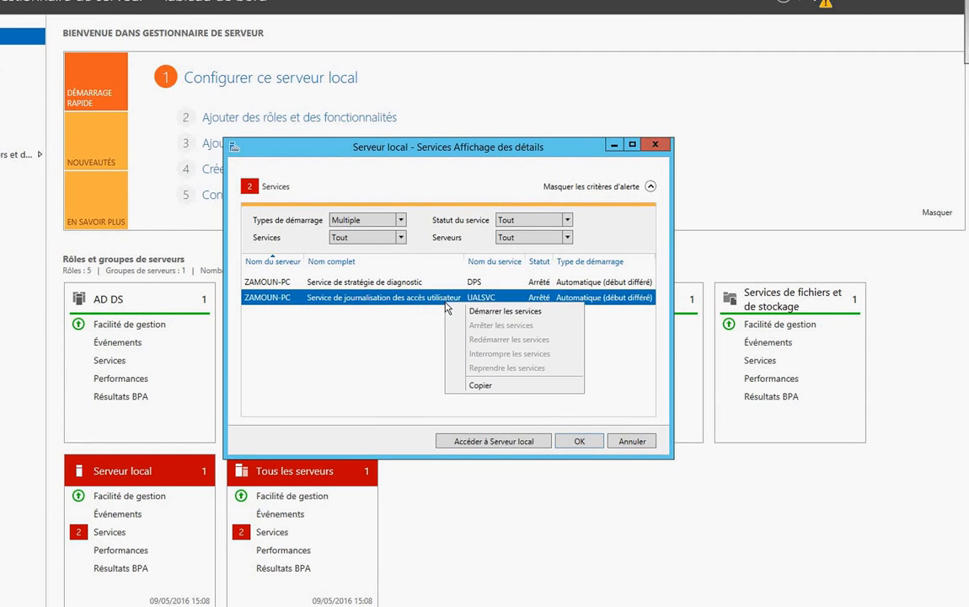
pyautogui.click(488, 311)
pyautogui.rightClick(447, 294)
pyautogui.click(482, 301)
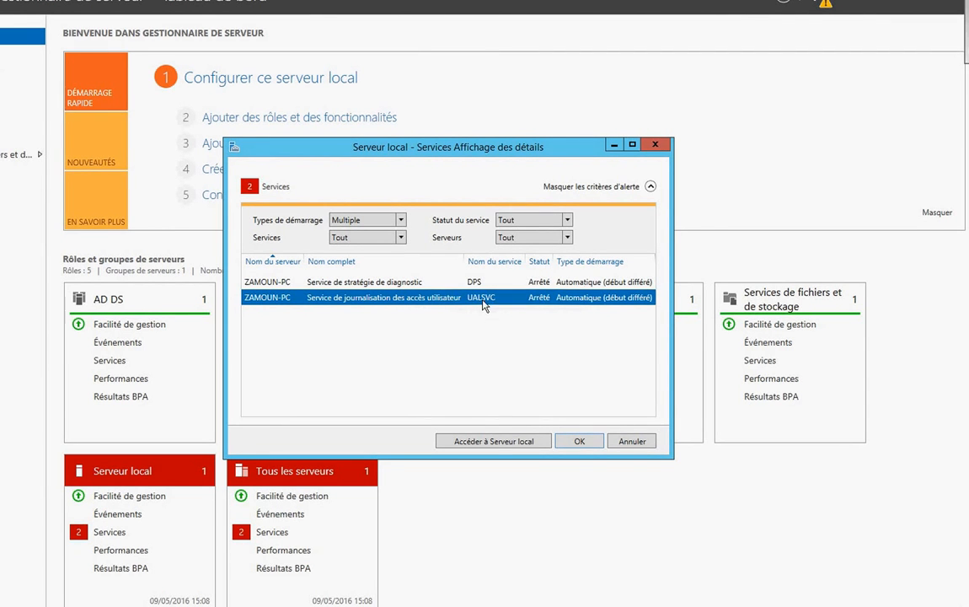
pyautogui.click(575, 443)
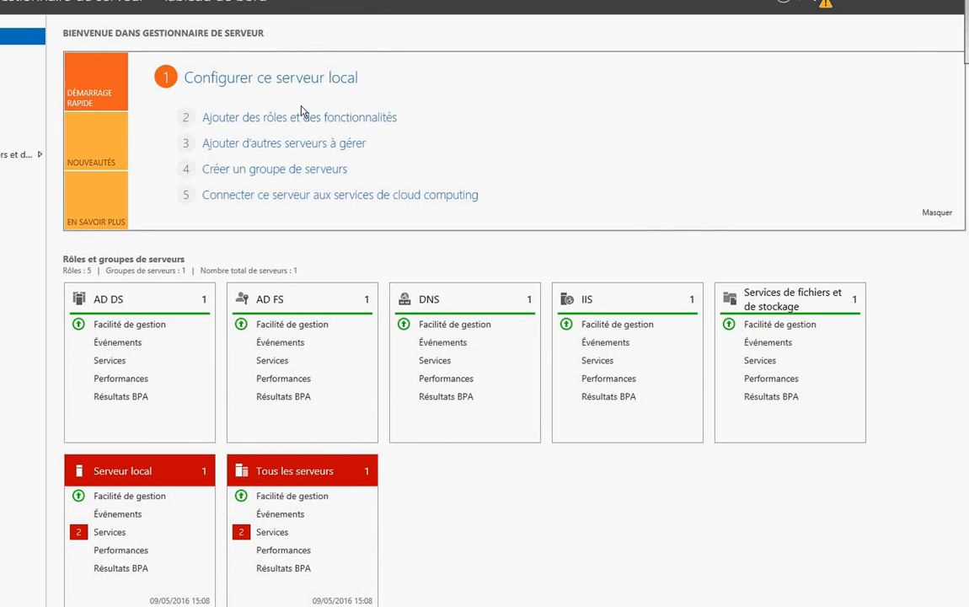
# Step: Open the Serveur local properties page and inspect the 'Domaine : Actif' firewall settings
pyautogui.click(240, 78)
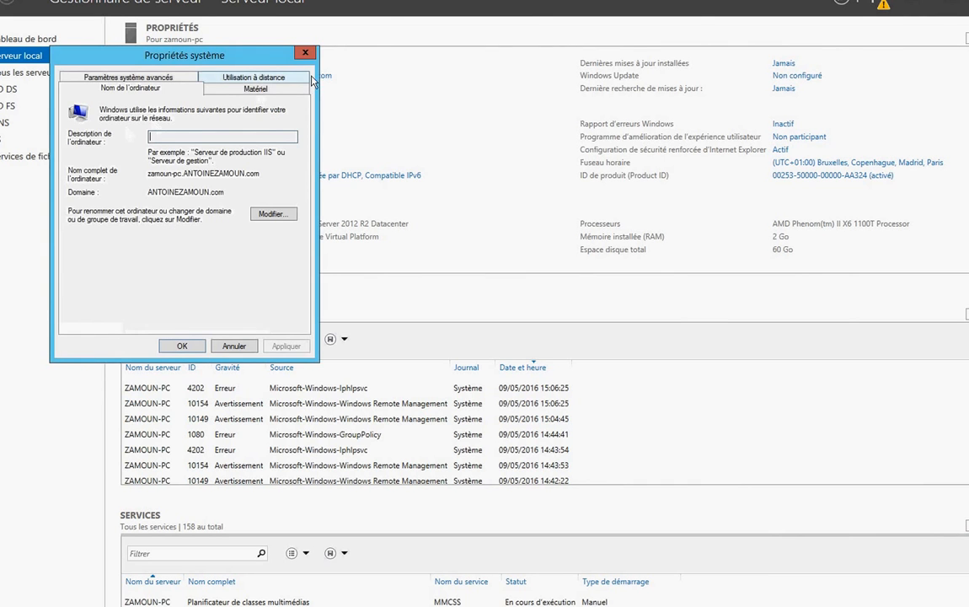
pyautogui.click(303, 48)
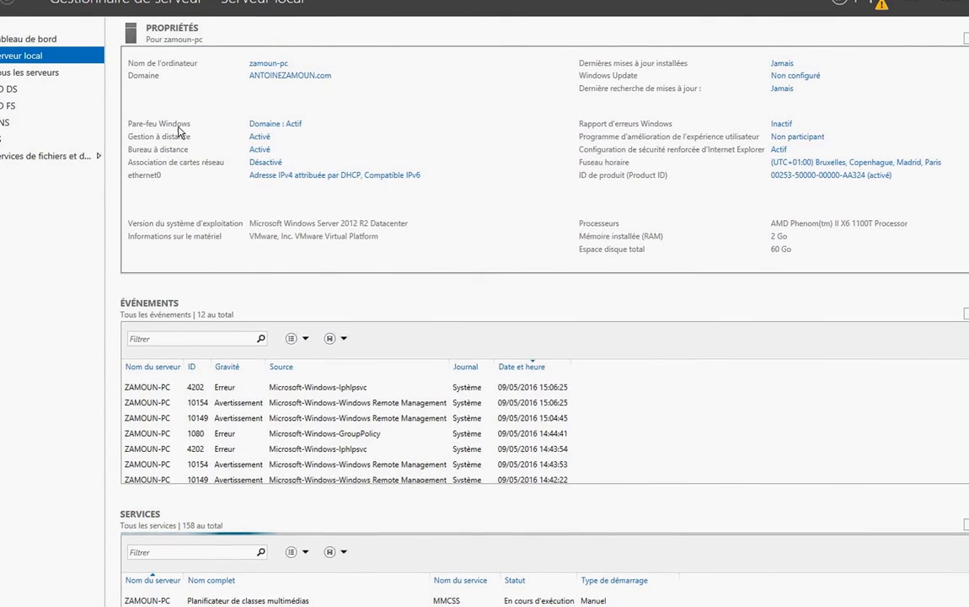
pyautogui.click(258, 129)
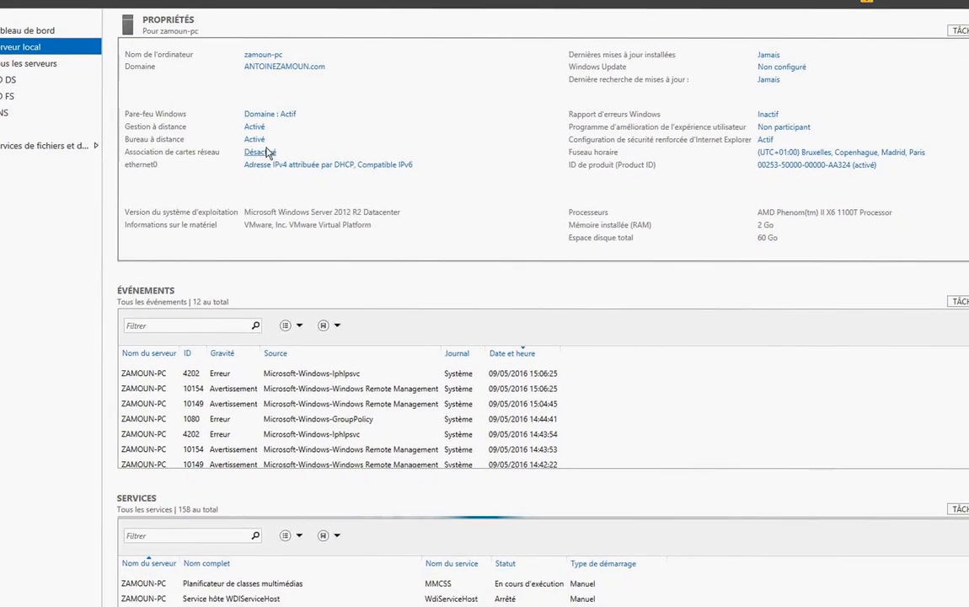
pyautogui.click(145, 124)
pyautogui.click(145, 124)
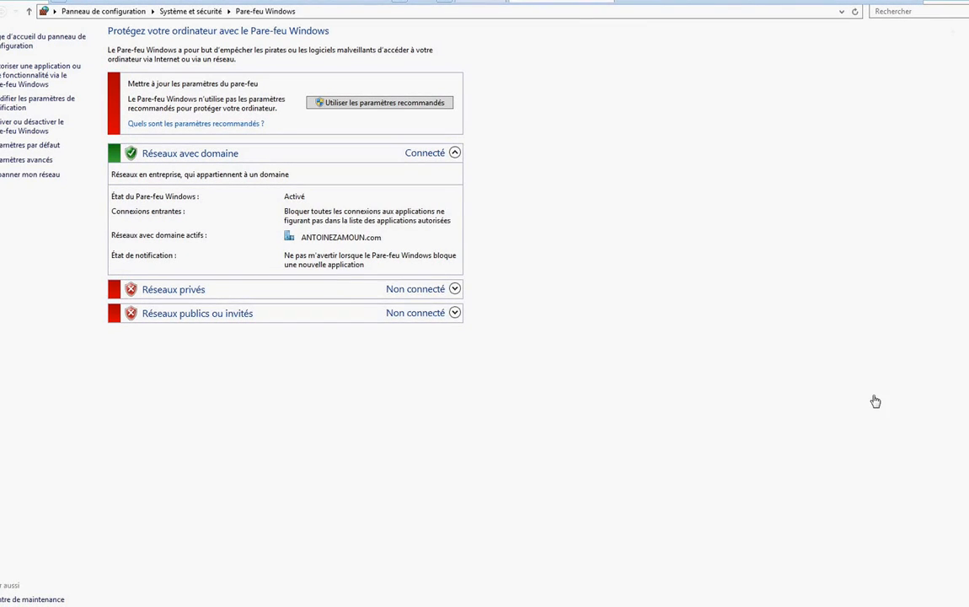
pyautogui.click(814, 604)
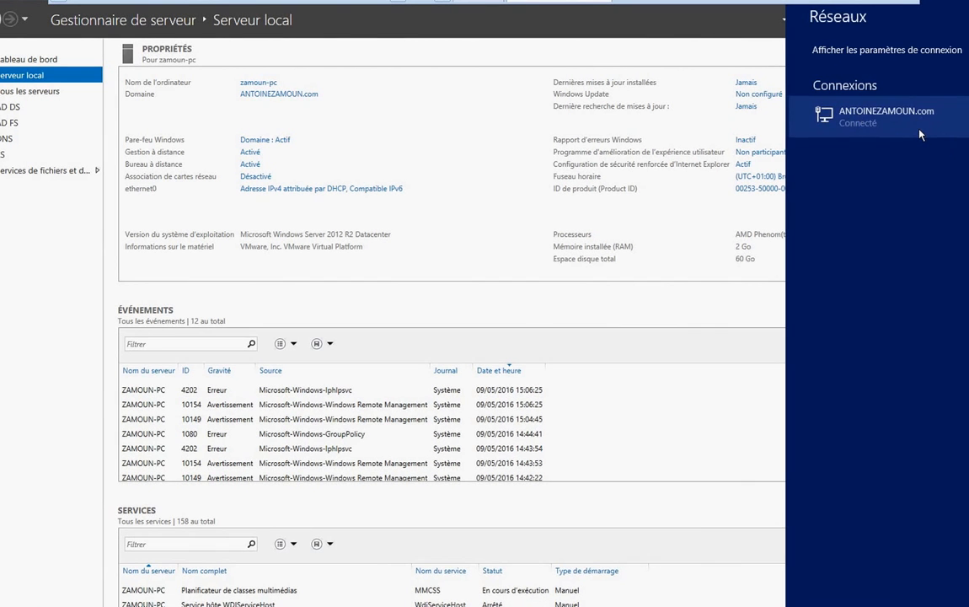
pyautogui.click(472, 295)
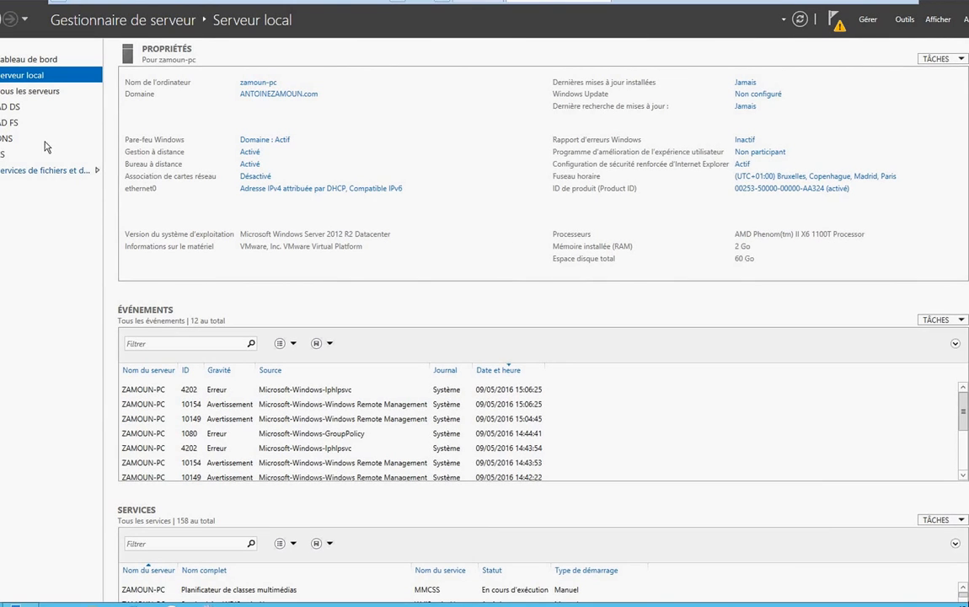
# Step: Read AD DS warning event 2886's details, then restore the Server Manager window down
pyautogui.click(16, 109)
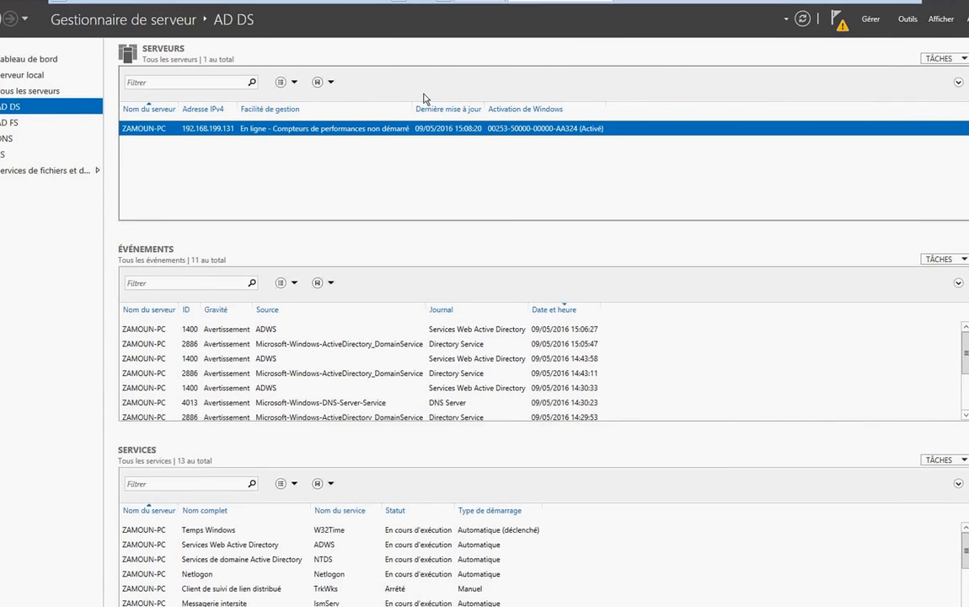
pyautogui.click(308, 328)
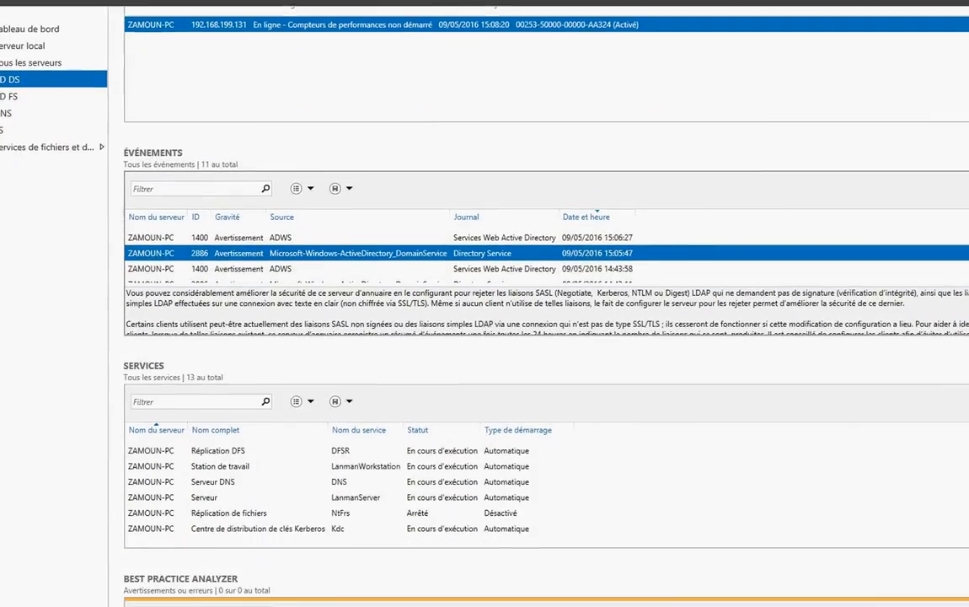
pyautogui.scroll(-4, 539, 338)
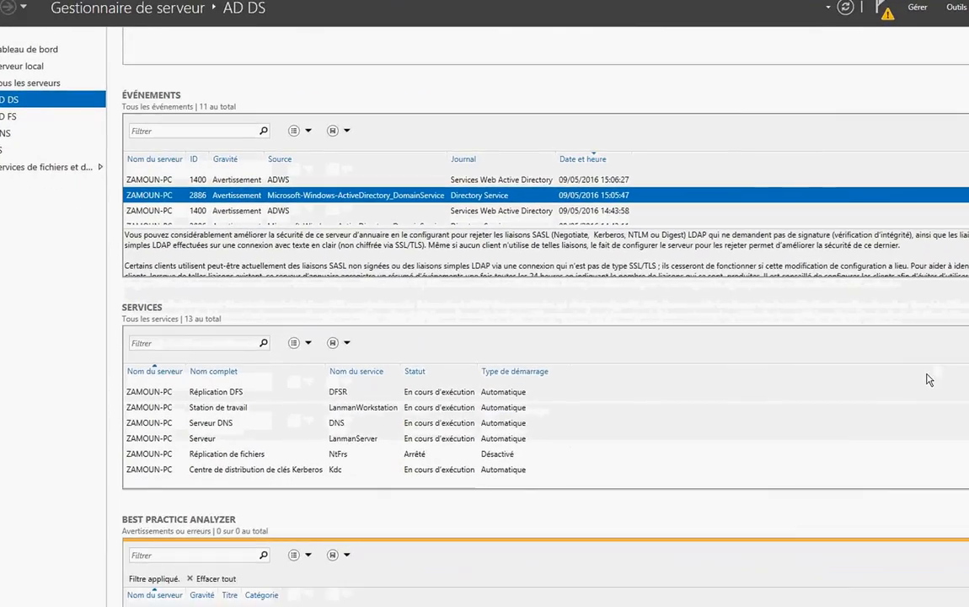
pyautogui.scroll(-2, 540, 337)
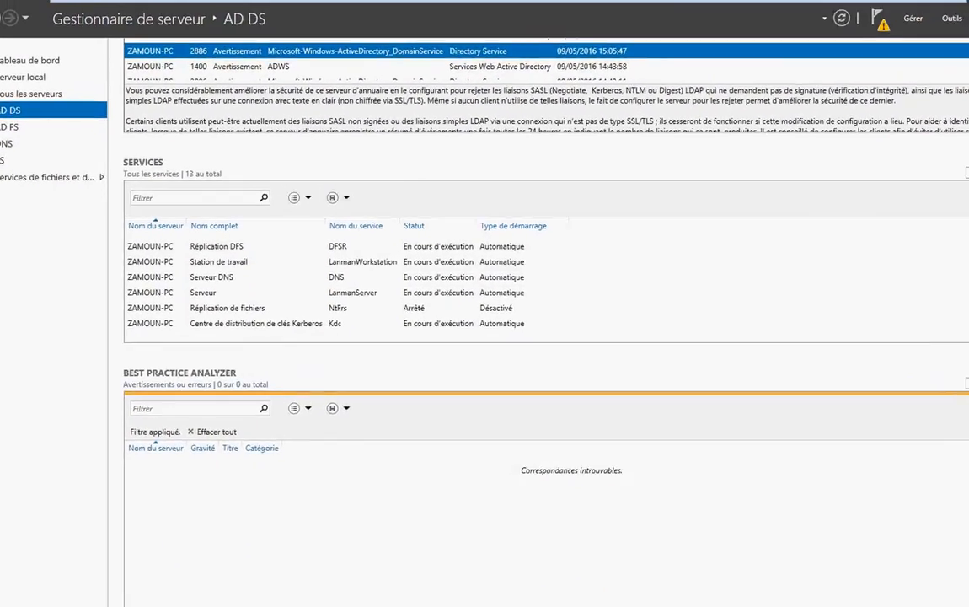
pyautogui.click(953, 6)
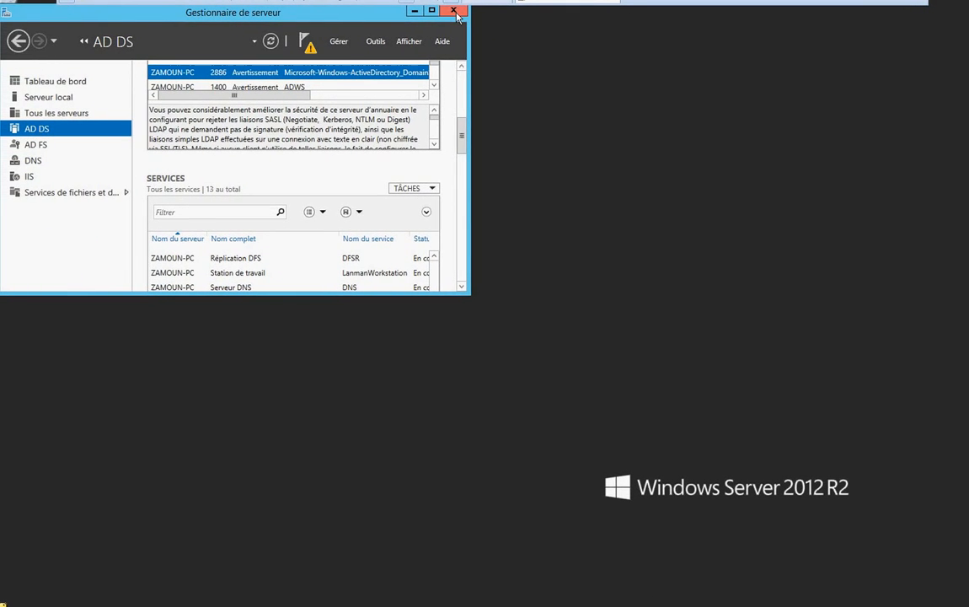
# Step: Close Server Manager and restore the three AD tool shortcuts from the Corbeille
pyautogui.click(455, 12)
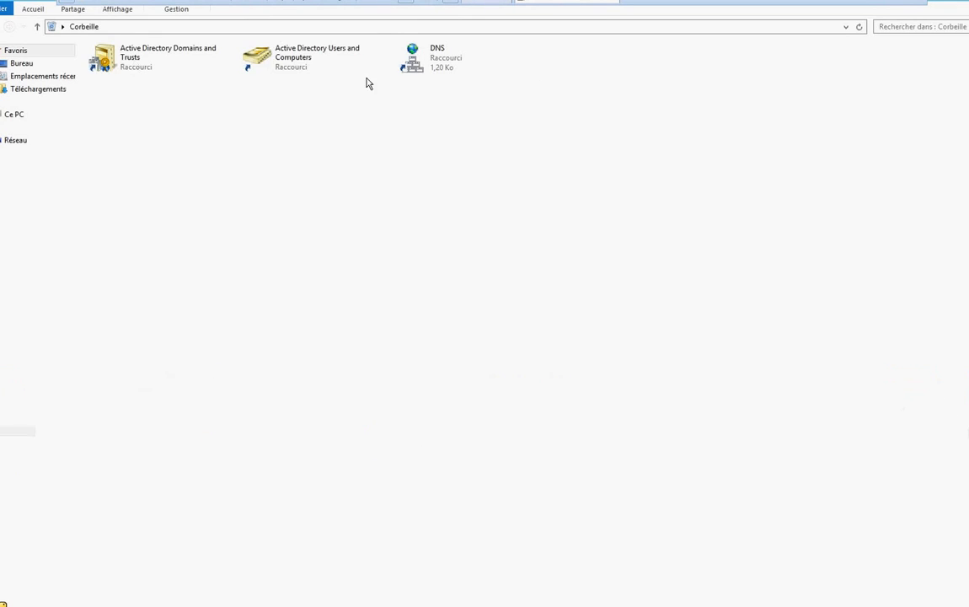
pyautogui.moveTo(589, 73); pyautogui.dragTo(30, 44)
pyautogui.rightClick(145, 56)
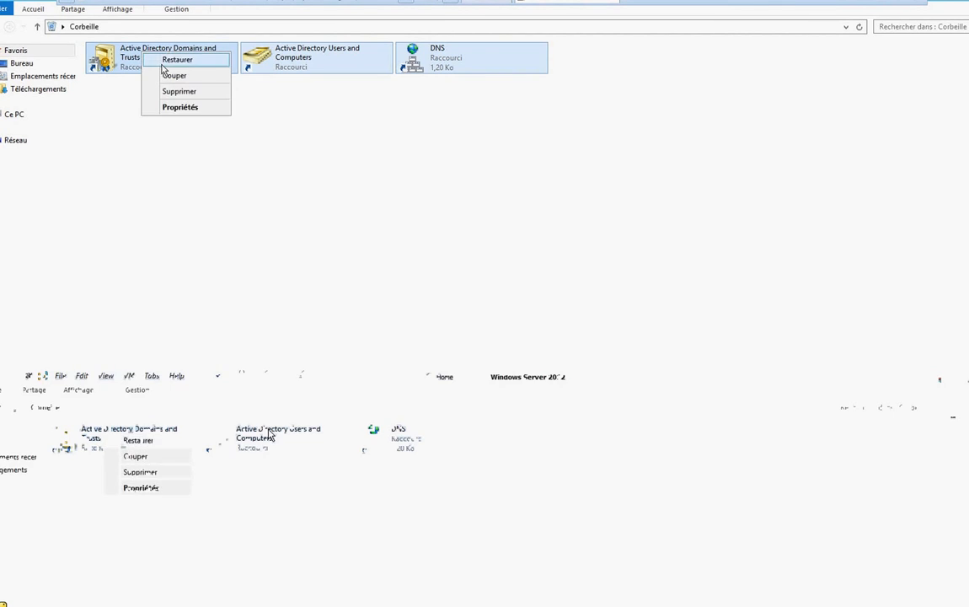
pyautogui.click(168, 60)
pyautogui.click(962, 1)
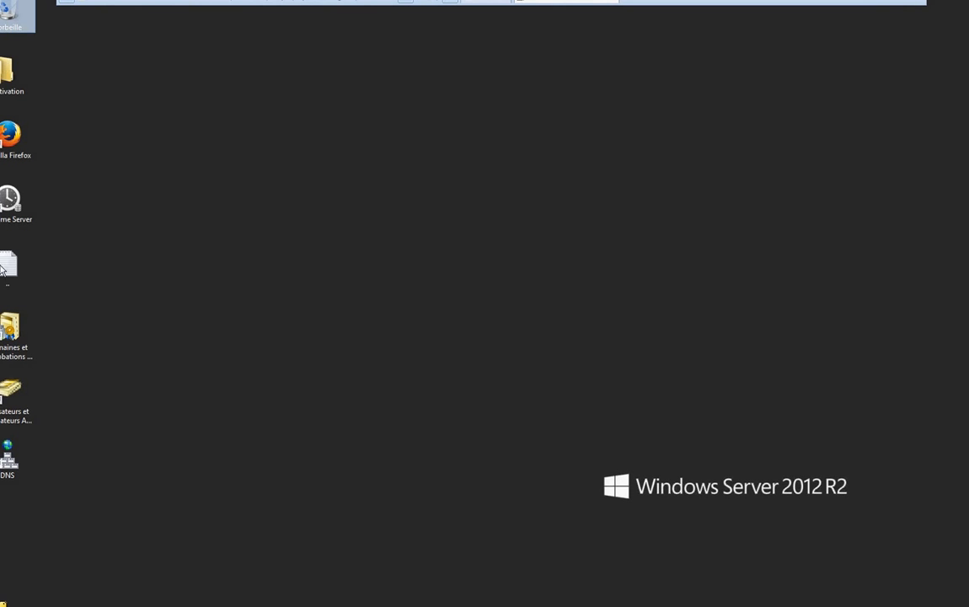
# Step: Select the three restored shortcuts and move them to the desktop centre
pyautogui.moveTo(41, 509); pyautogui.dragTo(2, 312)
pyautogui.moveTo(2, 367); pyautogui.dragTo(202, 214)
pyautogui.moveTo(10, 503); pyautogui.dragTo(3, 364)
pyautogui.moveTo(2, 344); pyautogui.dragTo(496, 242)
pyautogui.moveTo(7, 532); pyautogui.dragTo(2, 364)
pyautogui.moveTo(2, 349); pyautogui.dragTo(337, 397)
pyautogui.moveTo(43, 498); pyautogui.dragTo(12, 331)
pyautogui.moveTo(9, 335); pyautogui.dragTo(583, 288)
# Step: Launch Utilisateurs et ordinateurs Active Directory from the administrative tools
pyautogui.click(0, 561)
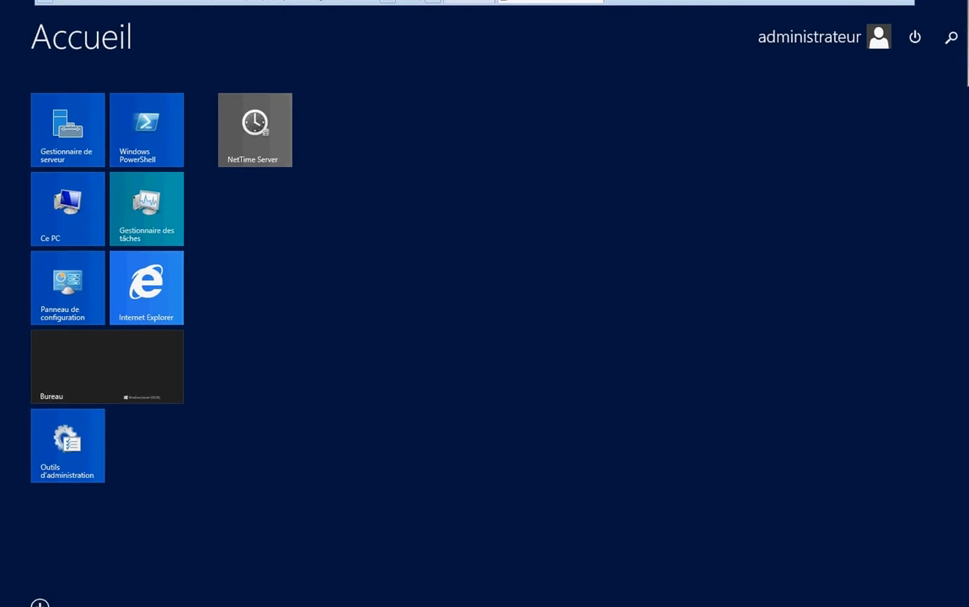
pyautogui.press('super')
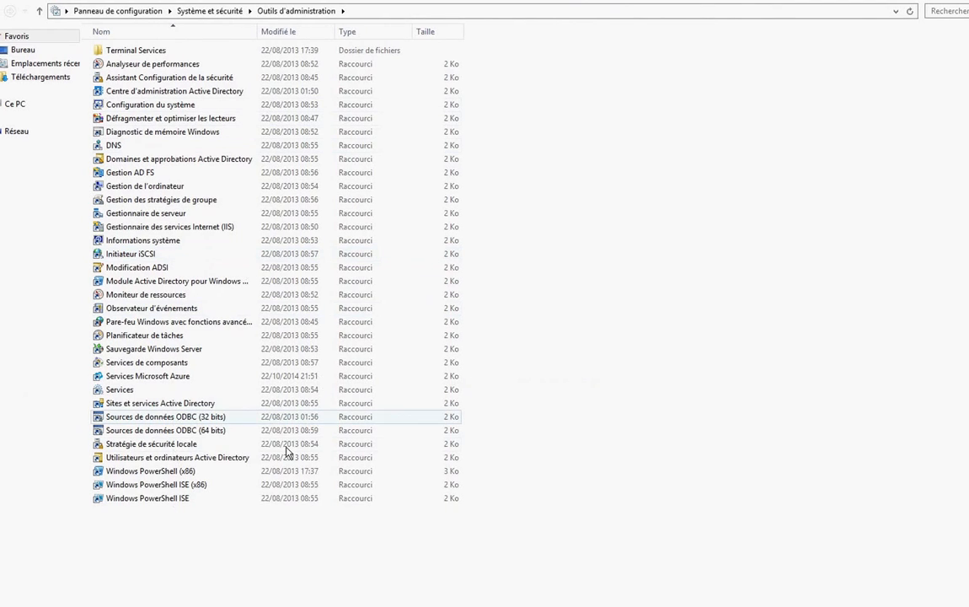
pyautogui.click(179, 457)
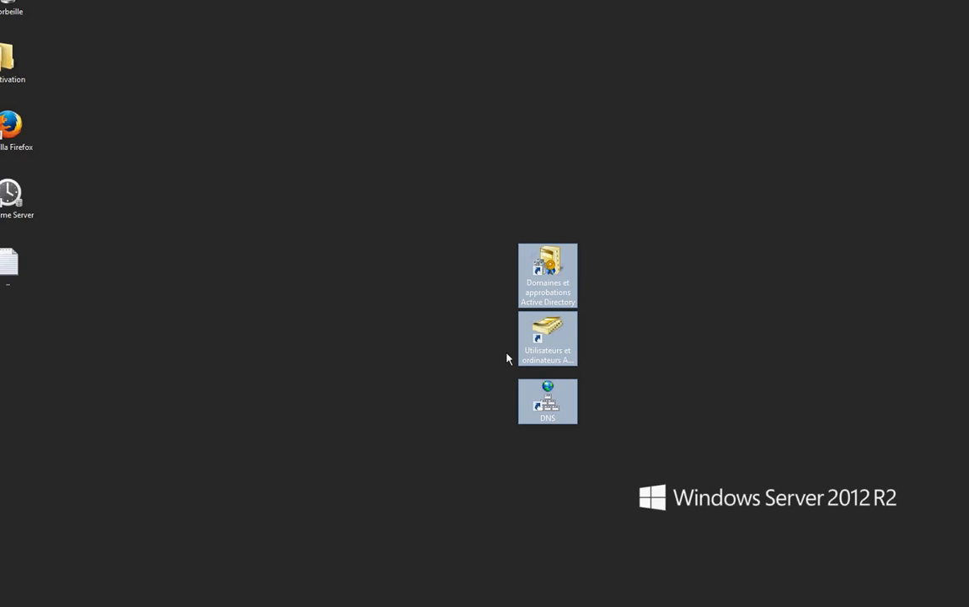
pyautogui.click(585, 287)
# Step: Open the Computers container of ANTOINEZAMOUN.com and bring up NORBERT-PC's properties
pyautogui.click(560, 356)
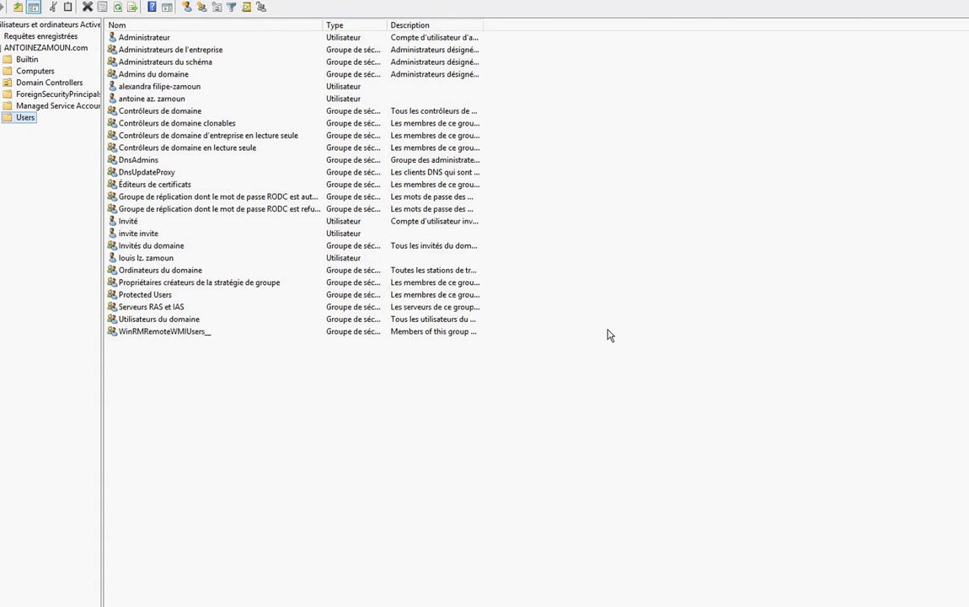
pyautogui.click(43, 37)
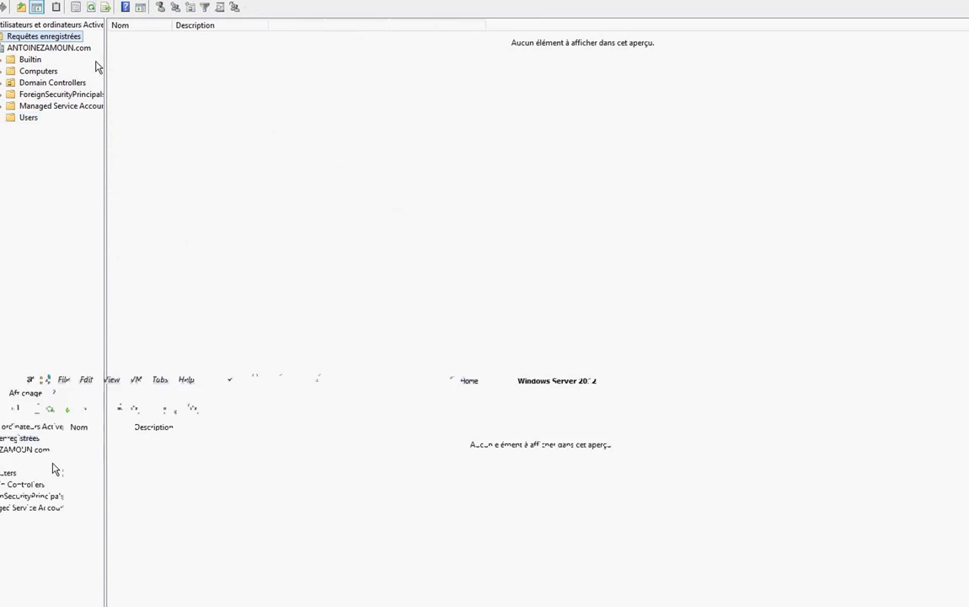
pyautogui.click(50, 47)
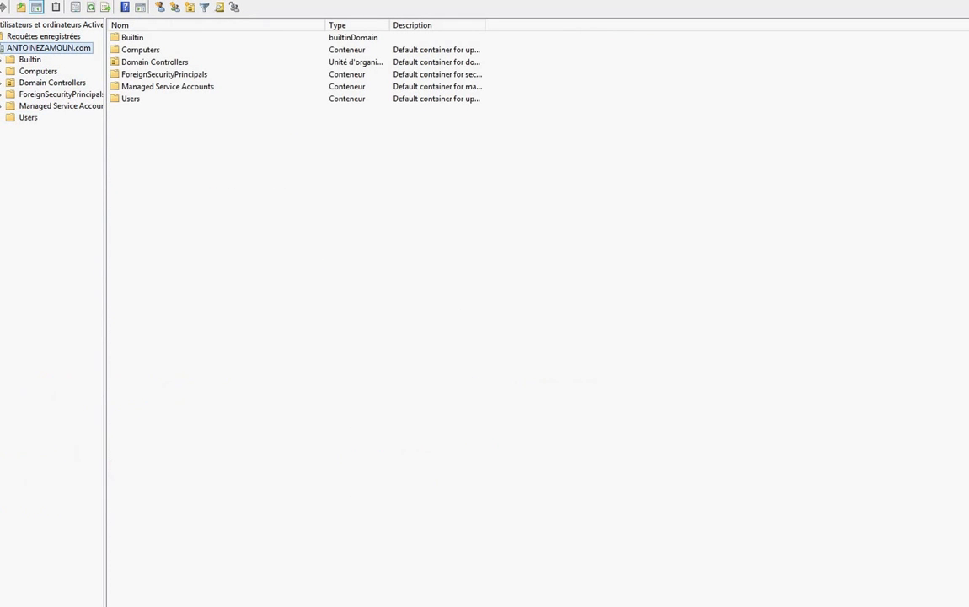
pyautogui.click(0, 49)
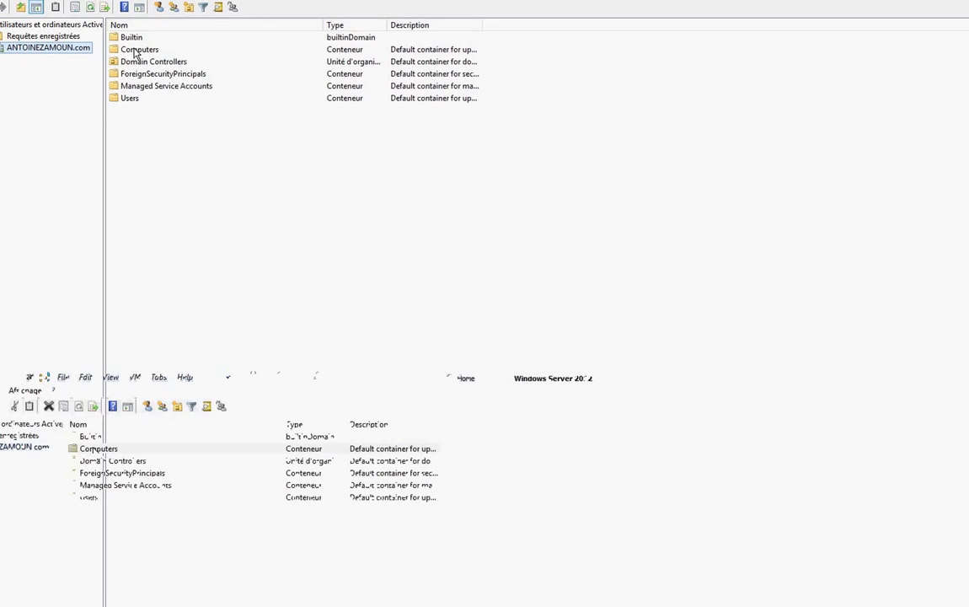
pyautogui.doubleClick(137, 50)
pyautogui.click(160, 40)
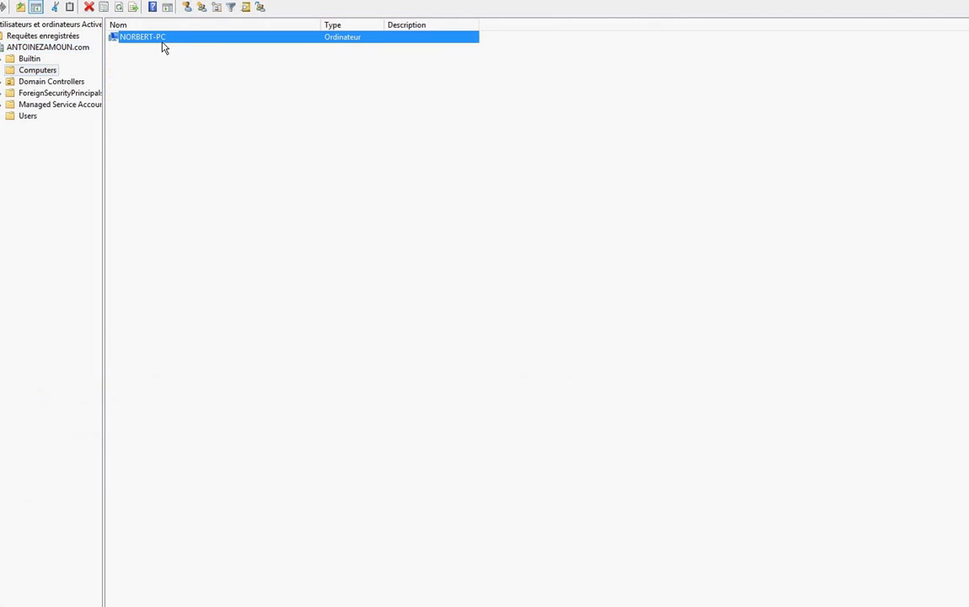
pyautogui.press('Return')
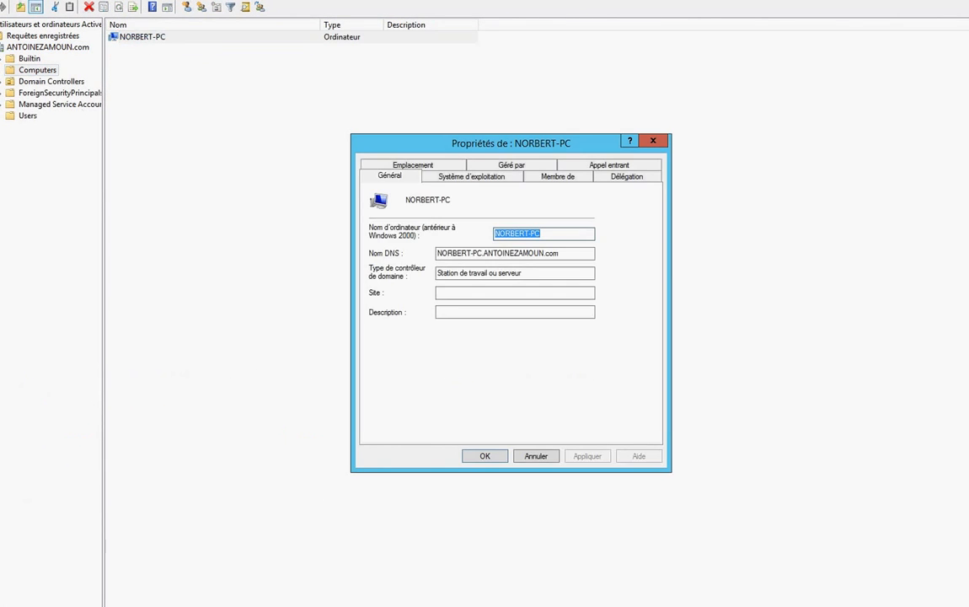
# Step: Add the domain groups found via Avancé > Rechercher to NORBERT-PC's Membre de list
pyautogui.click(561, 179)
pyautogui.click(391, 331)
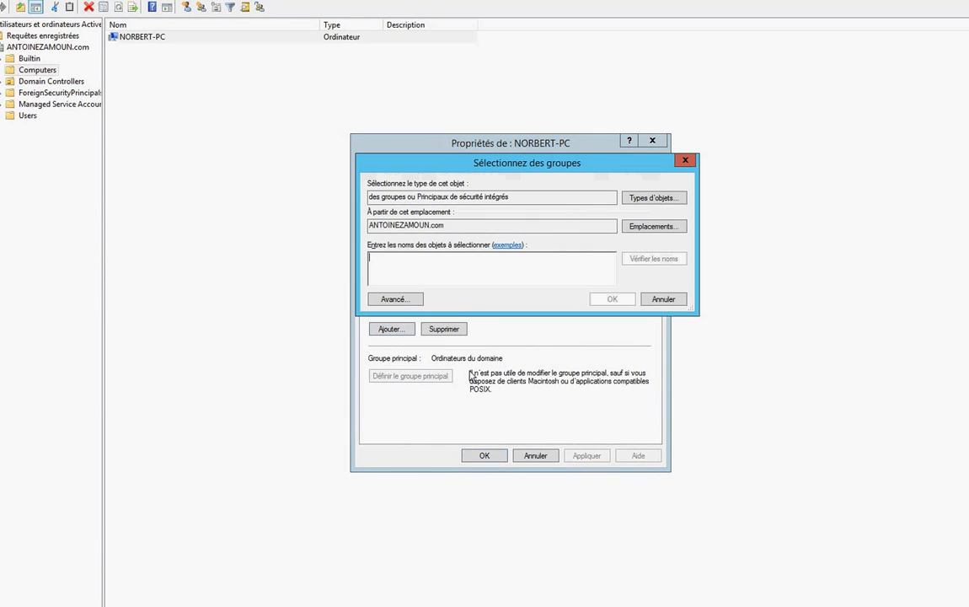
pyautogui.click(400, 297)
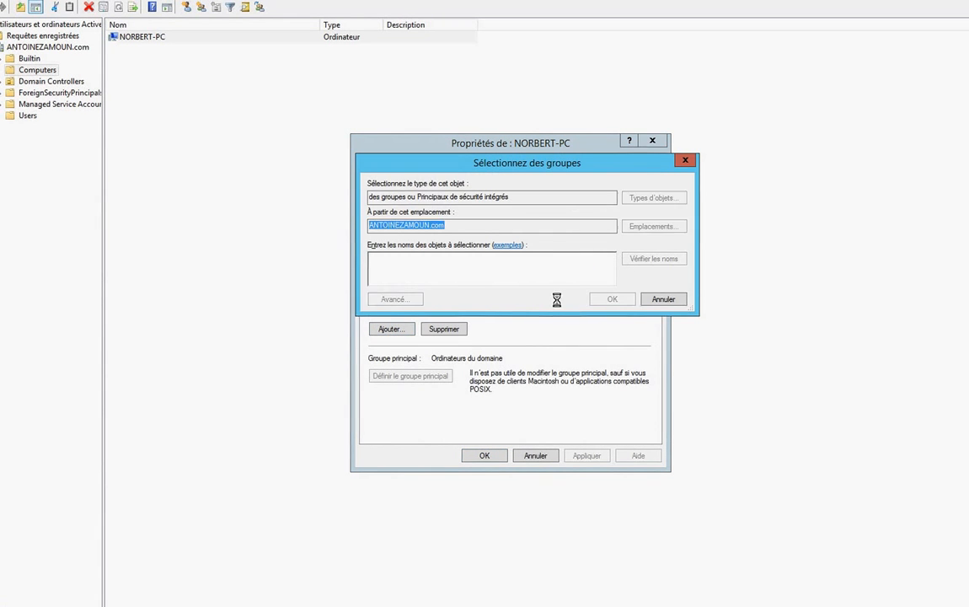
pyautogui.click(656, 302)
pyautogui.moveTo(573, 428); pyautogui.dragTo(443, 336)
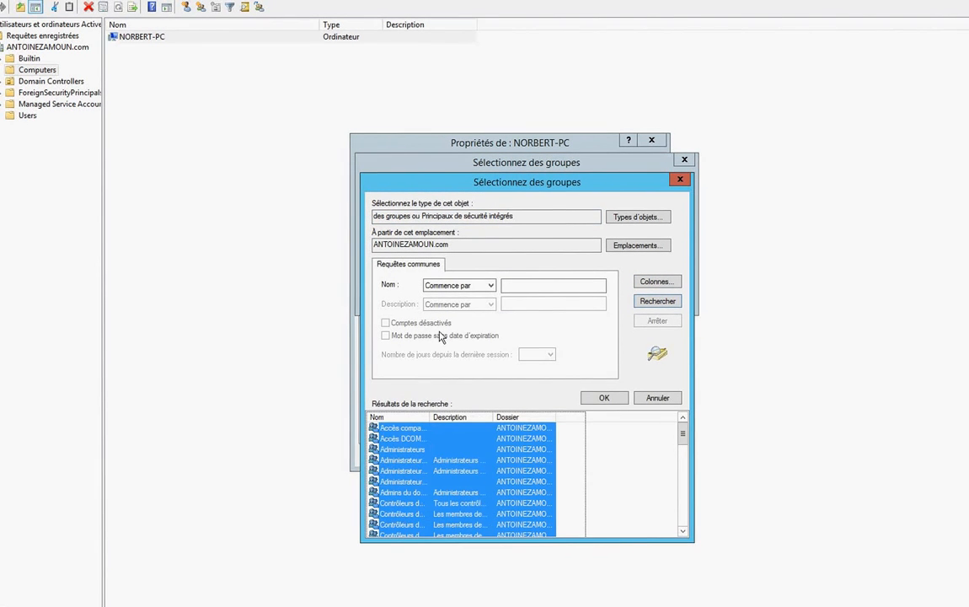
pyautogui.click(604, 398)
pyautogui.click(613, 300)
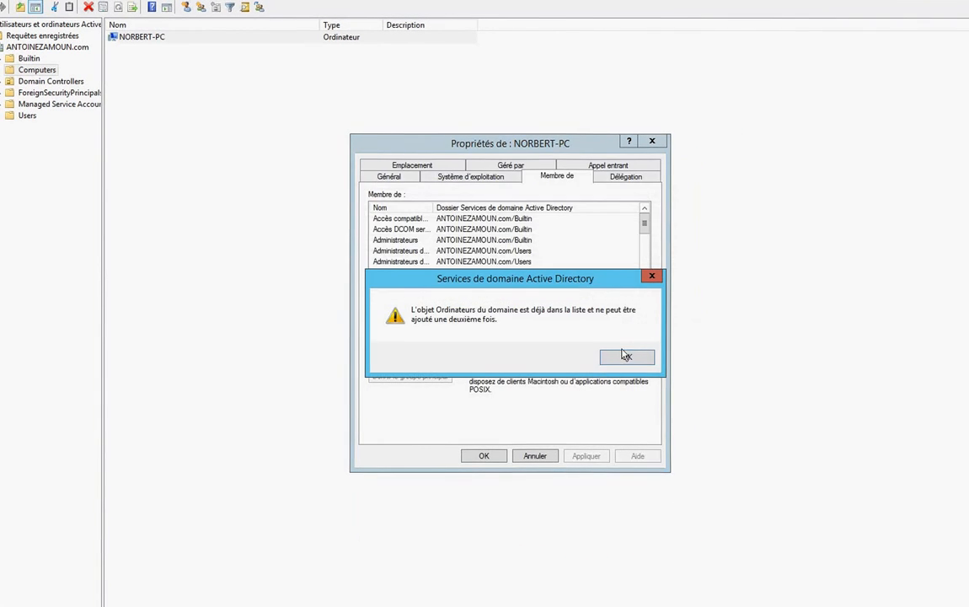
pyautogui.click(625, 353)
pyautogui.click(506, 457)
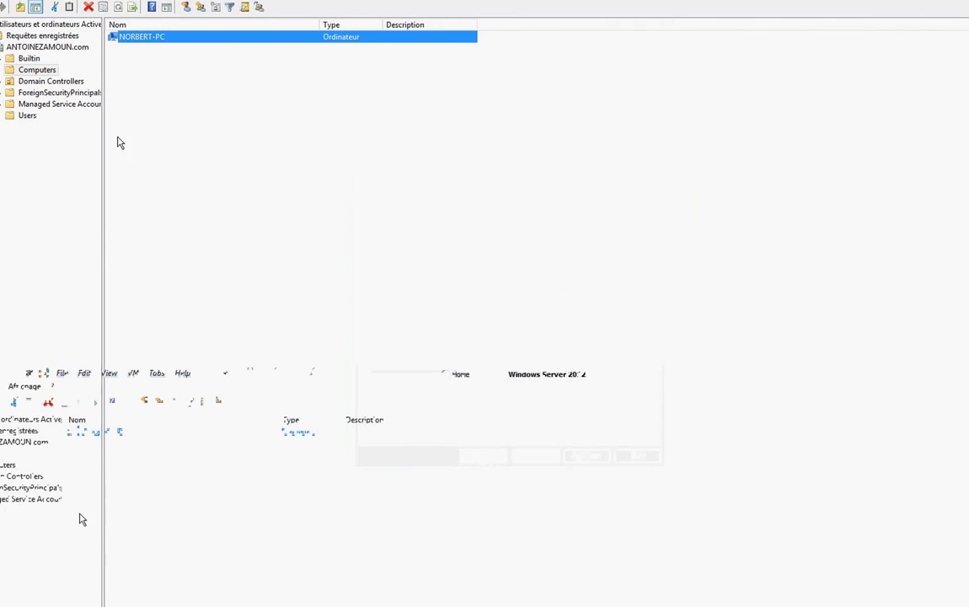
pyautogui.click(425, 244)
pyautogui.rightClick(320, 149)
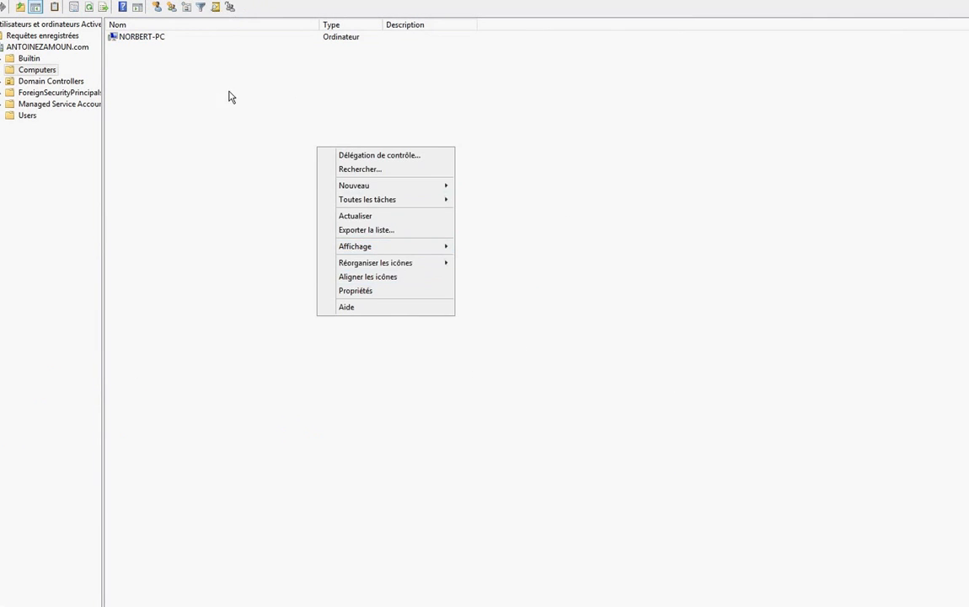
pyautogui.rightClick(276, 148)
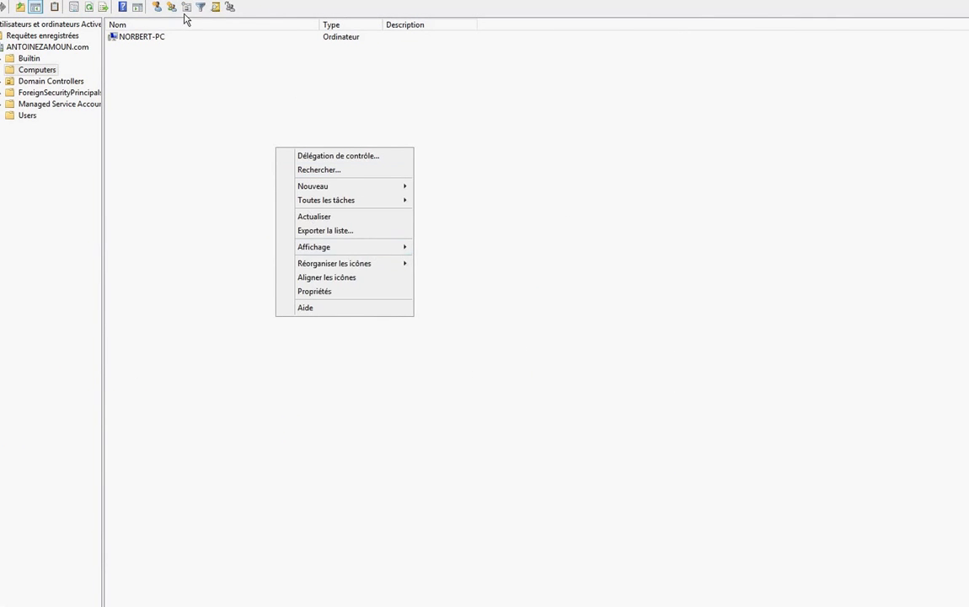
pyautogui.click(174, 91)
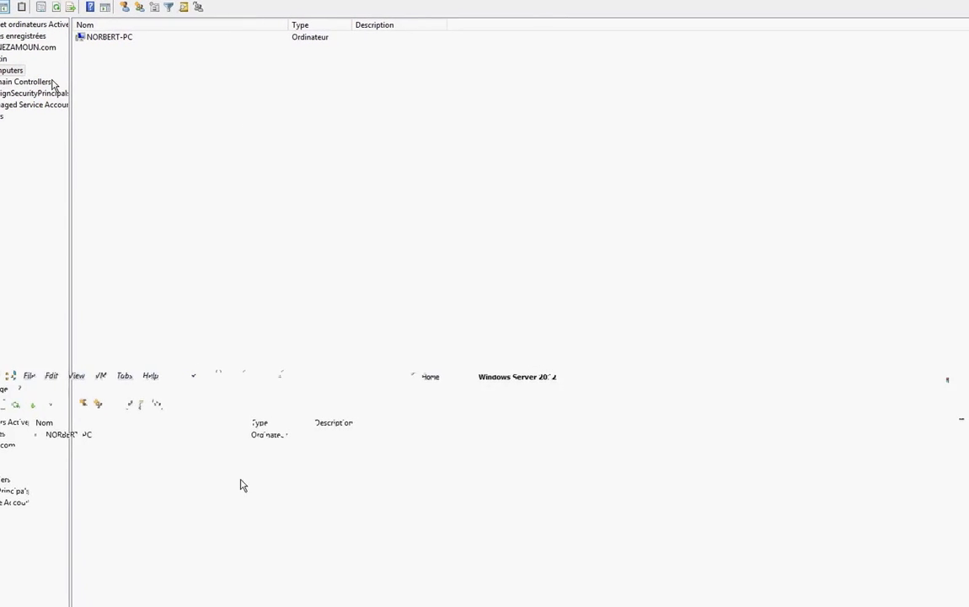
pyautogui.rightClick(309, 217)
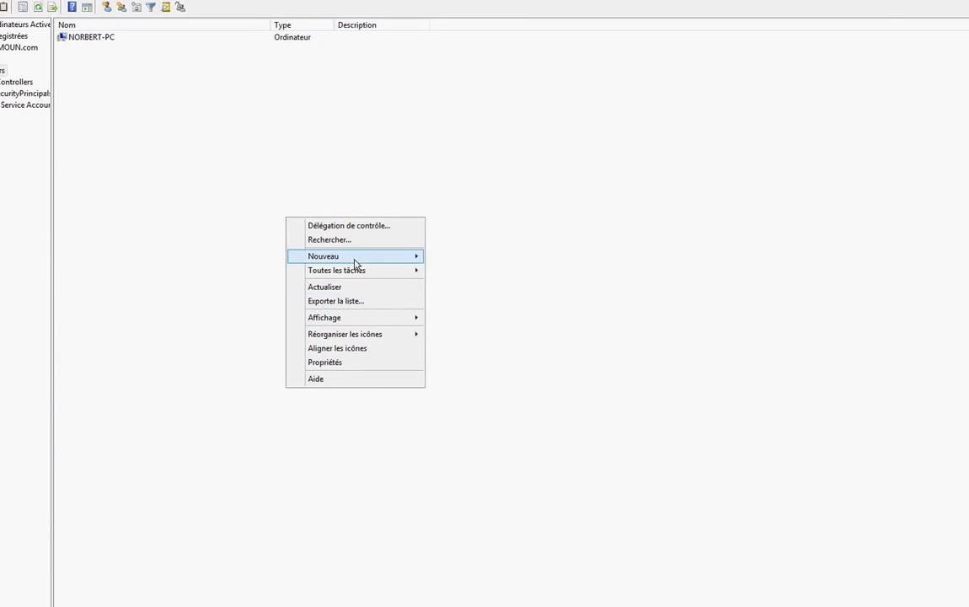
pyautogui.moveTo(356, 258)
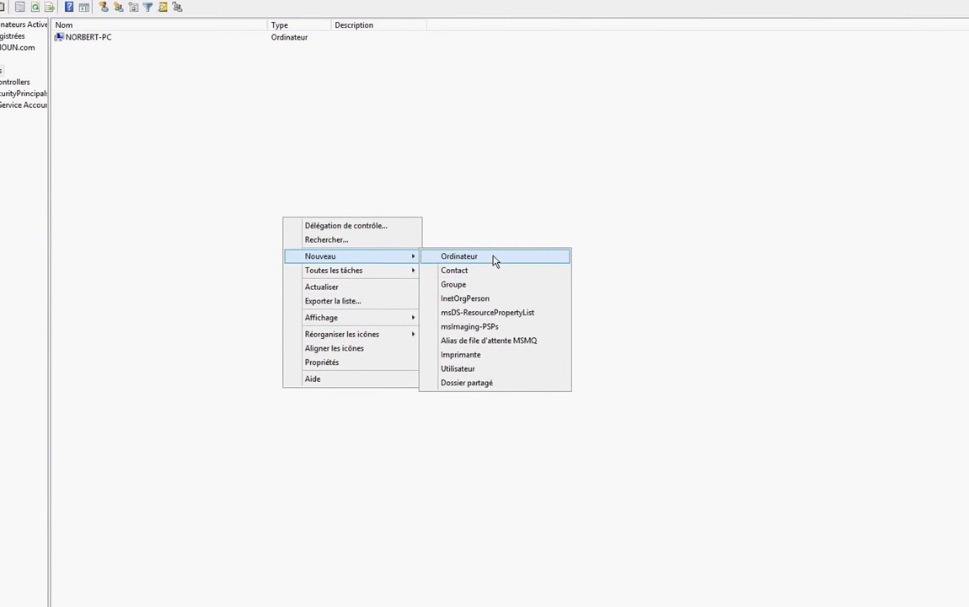
pyautogui.click(496, 256)
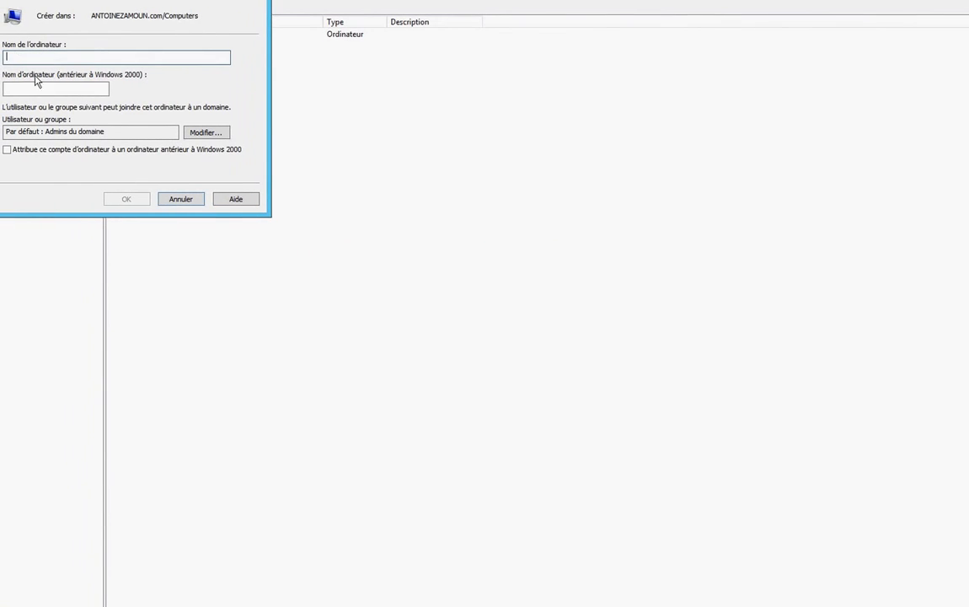
pyautogui.click(56, 90)
pyautogui.click(44, 57)
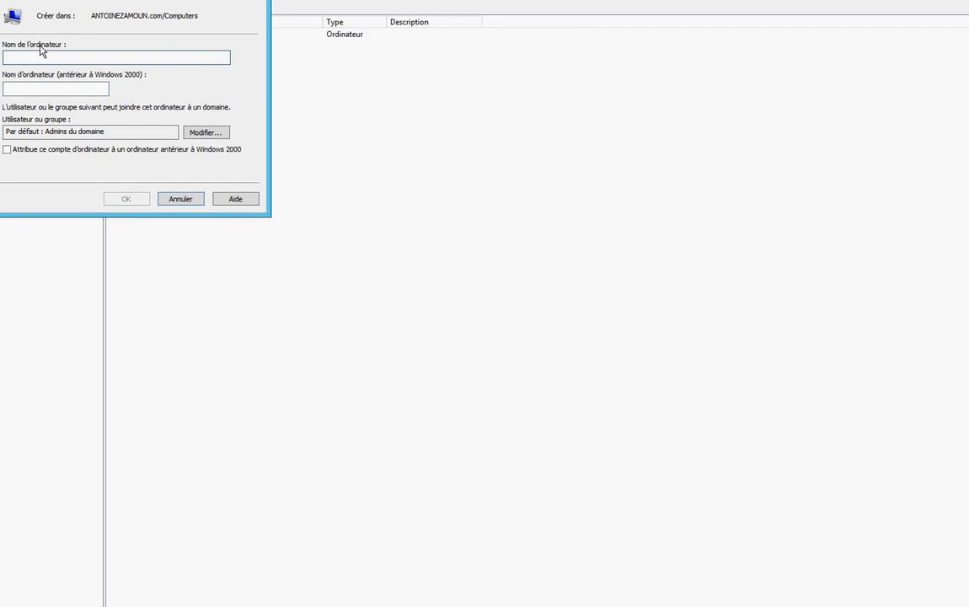
pyautogui.press('Escape')
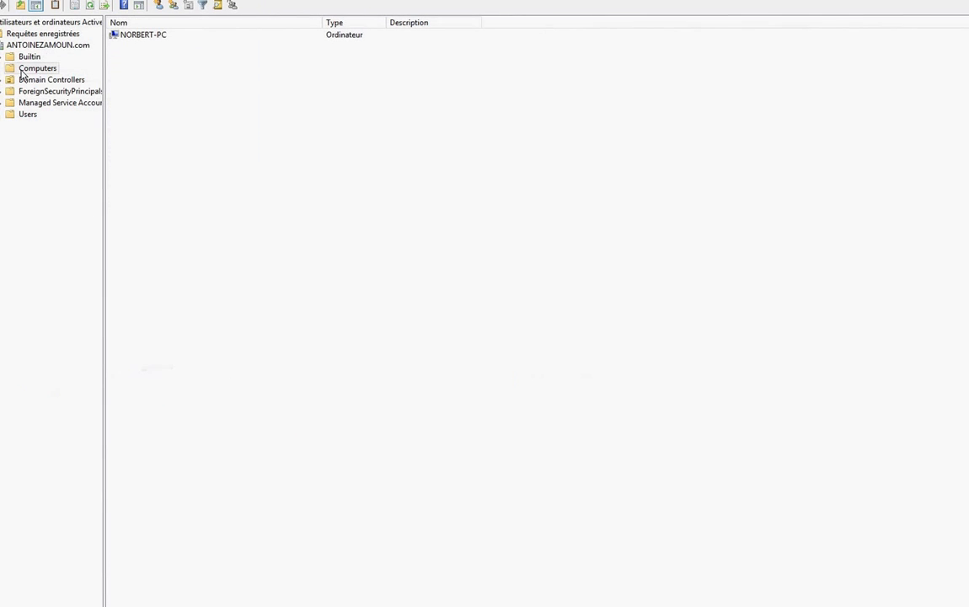
# Step: Browse the Domain Controllers container and briefly view ZAMOUN-PC's properties
pyautogui.click(51, 79)
pyautogui.doubleClick(148, 36)
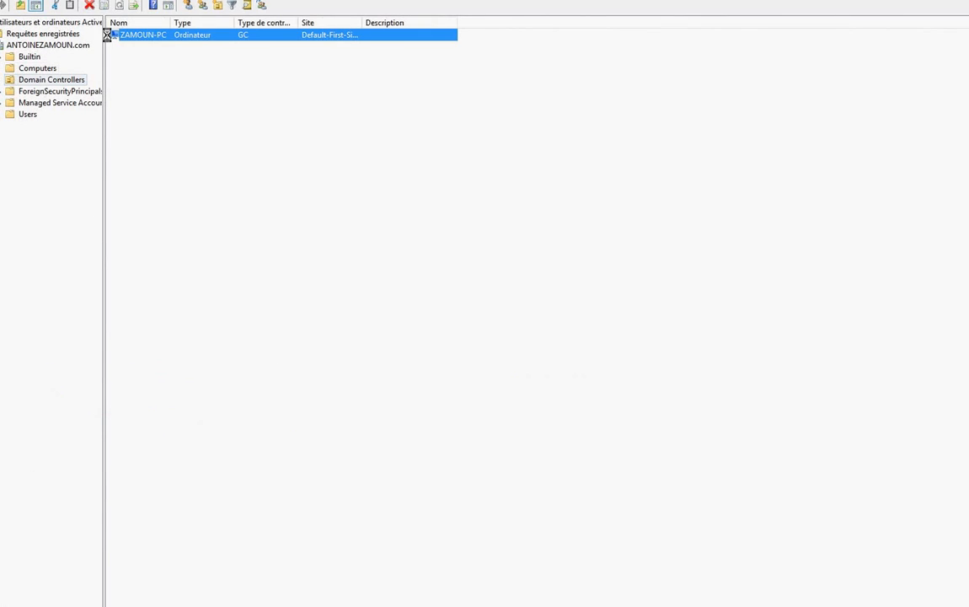
pyautogui.press('Escape')
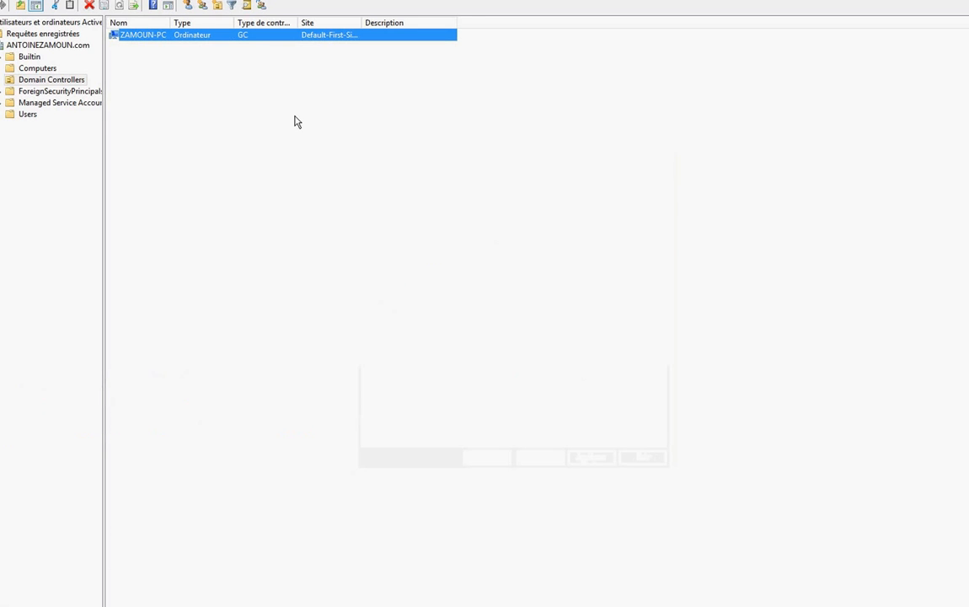
pyautogui.rightClick(236, 100)
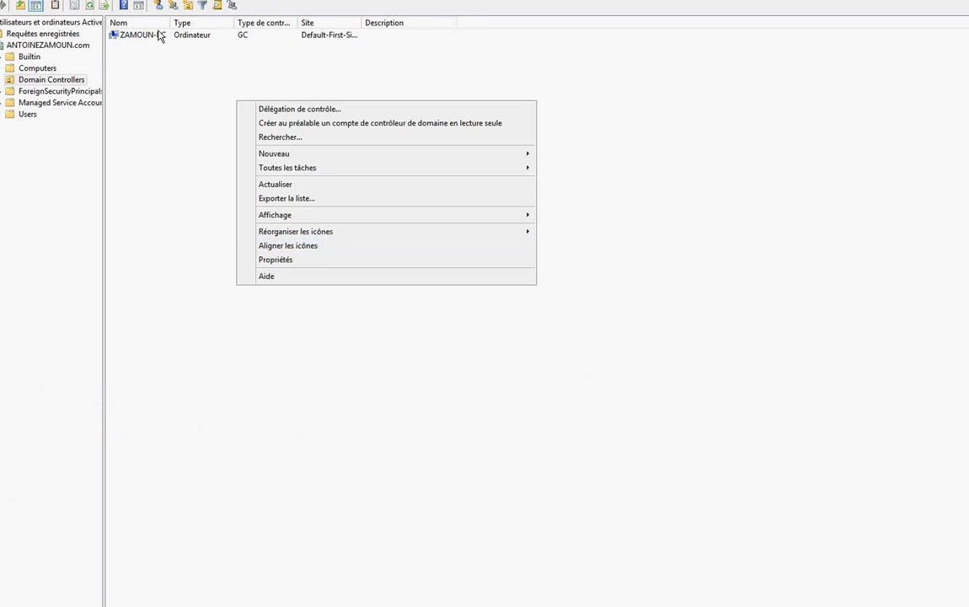
pyautogui.click(143, 37)
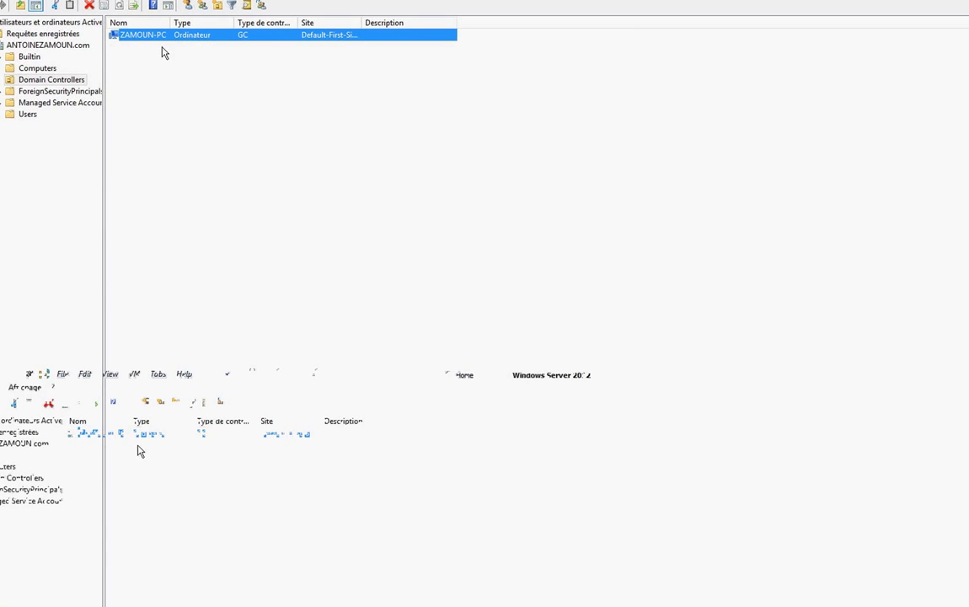
pyautogui.press('super')
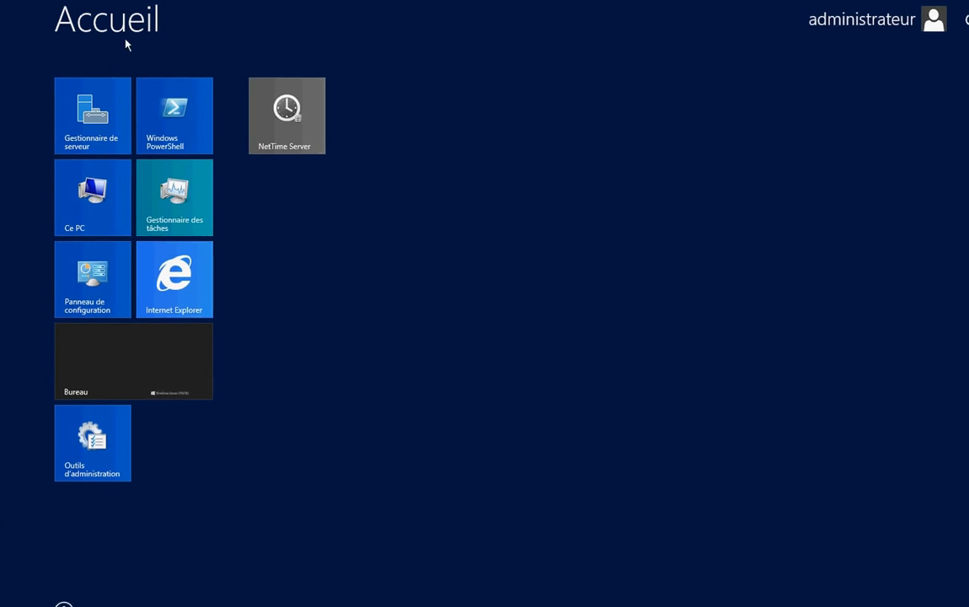
pyautogui.press('super')
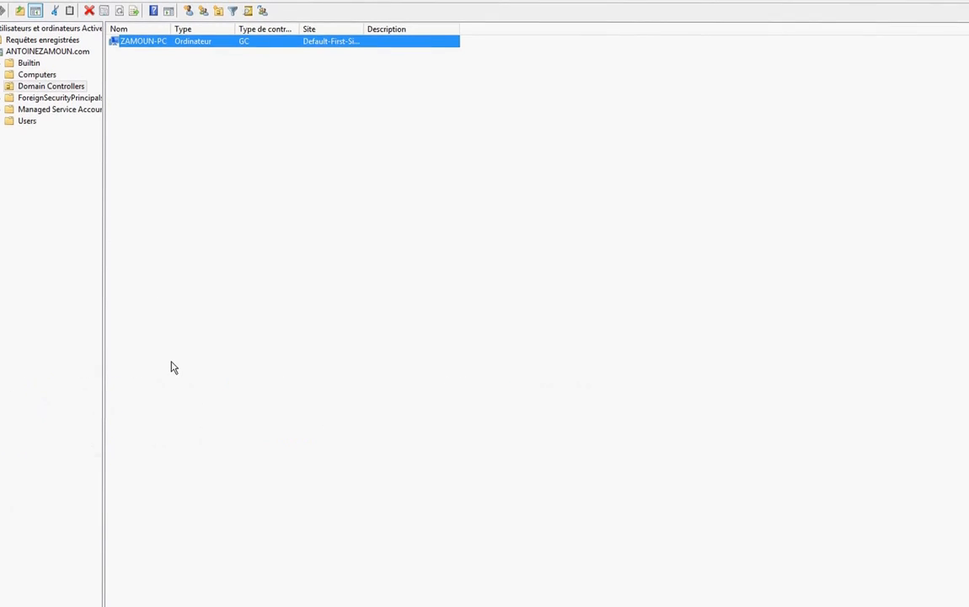
# Step: Show the Users container and select various accounts and groups in its list
pyautogui.click(32, 130)
pyautogui.moveTo(281, 512); pyautogui.dragTo(188, 42)
pyautogui.rightClick(210, 204)
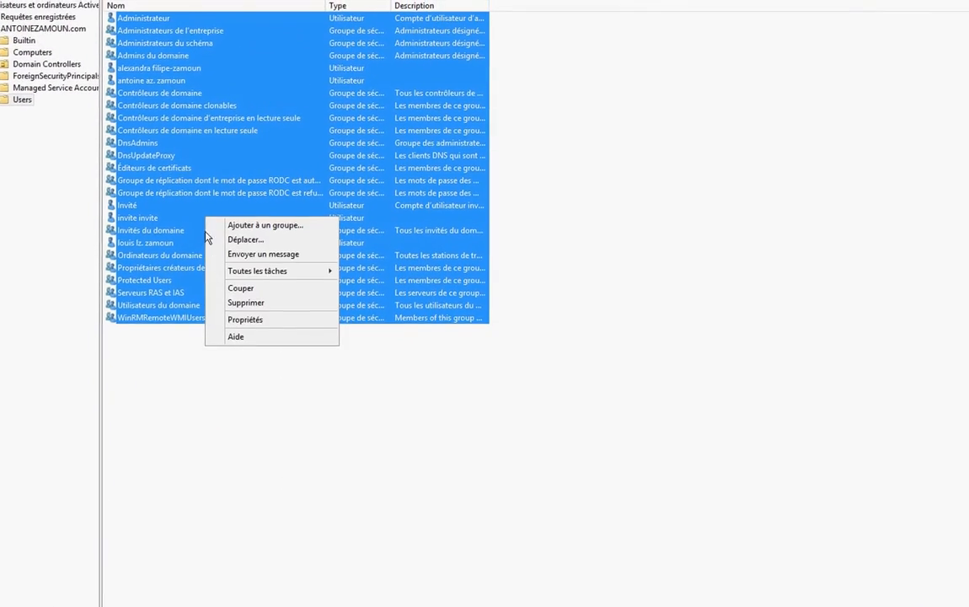
pyautogui.click(731, 482)
pyautogui.moveTo(704, 289); pyautogui.dragTo(312, 260)
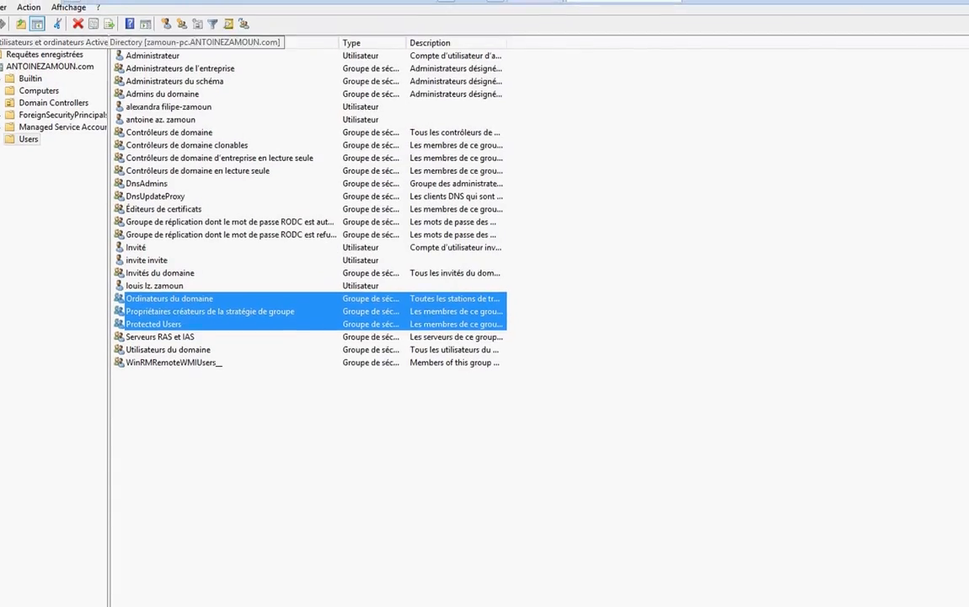
pyautogui.moveTo(298, 408); pyautogui.dragTo(257, 363)
pyautogui.moveTo(154, 124); pyautogui.dragTo(160, 55)
pyautogui.click(174, 67)
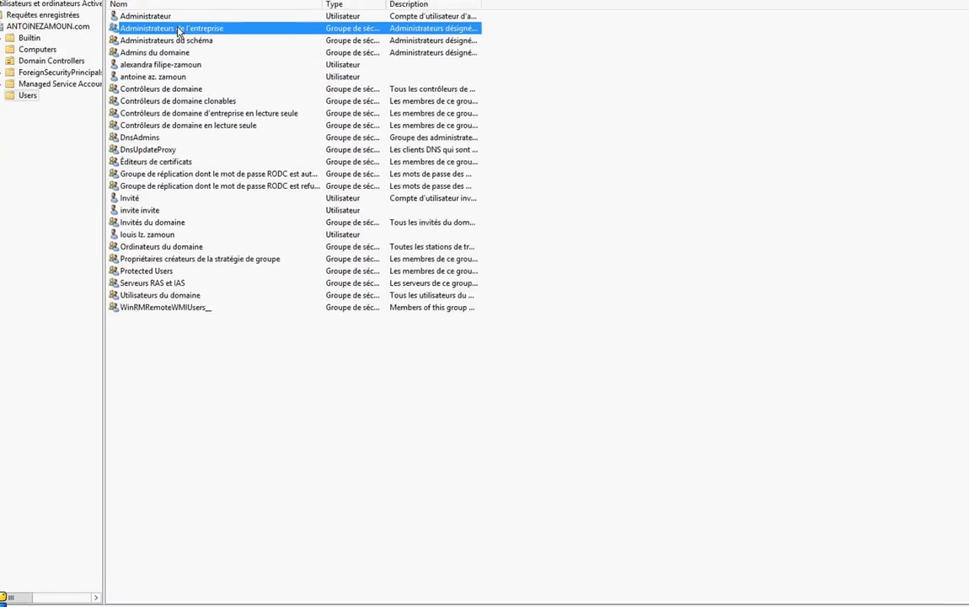
pyautogui.click(417, 425)
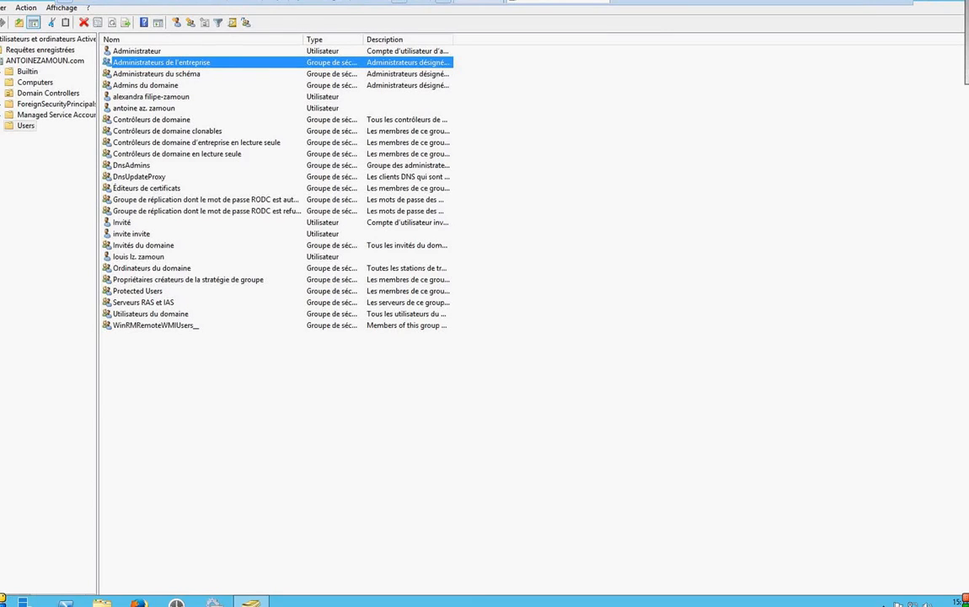
pyautogui.click(436, 479)
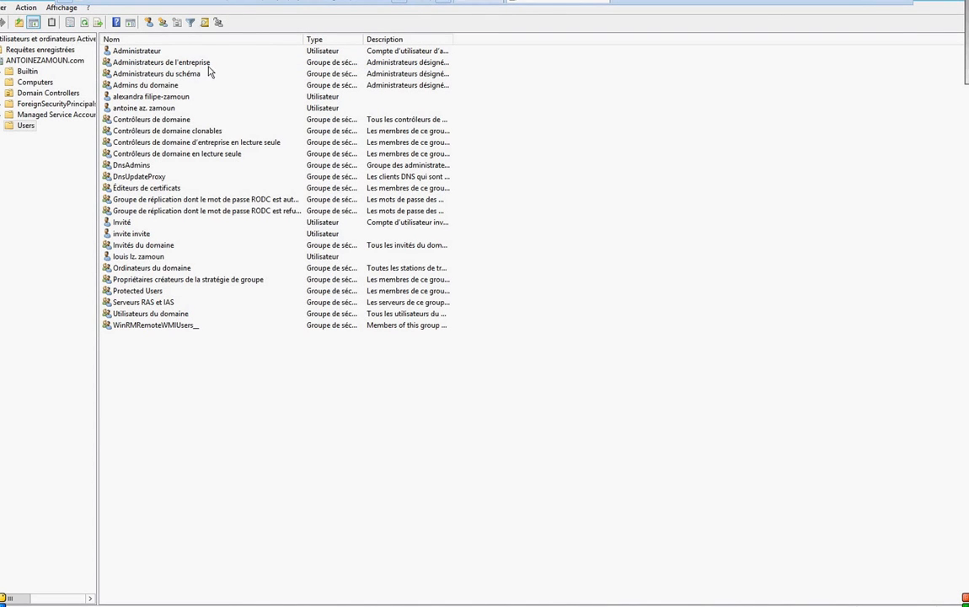
# Step: Start a new user in Users, entering the first name and beginning the logon name
pyautogui.click(151, 25)
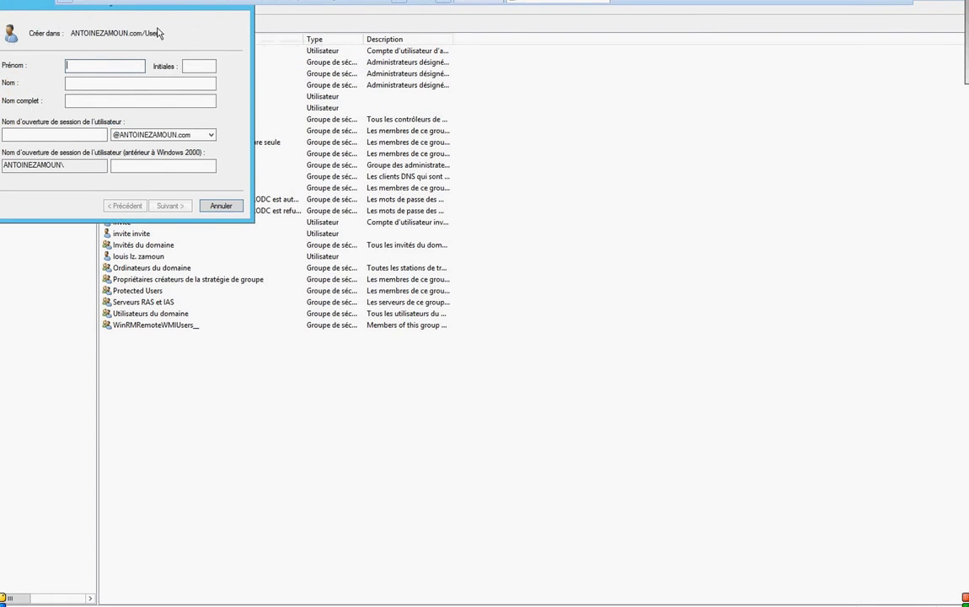
pyautogui.moveTo(115, 14); pyautogui.dragTo(295, 150)
pyautogui.click(88, 76)
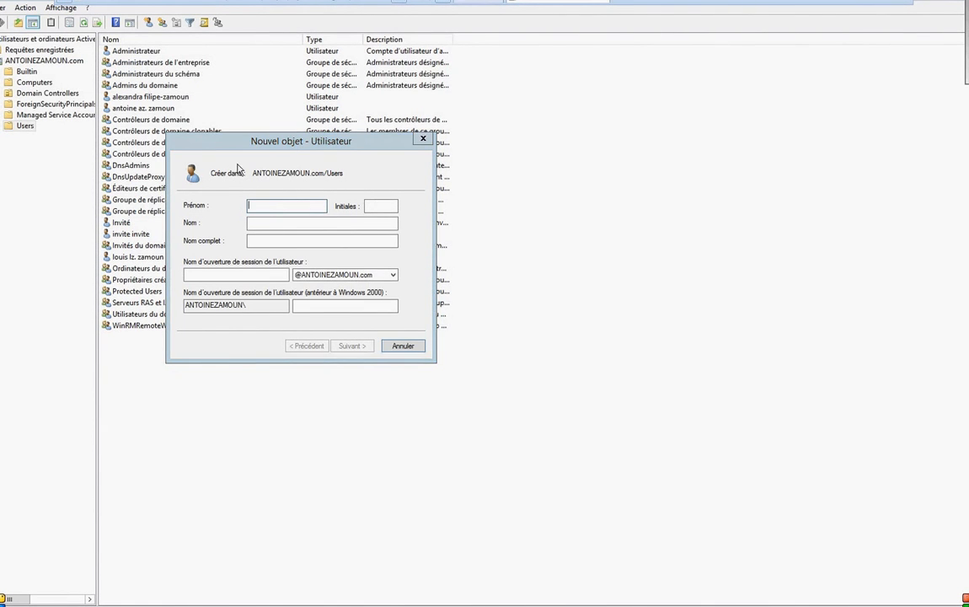
pyautogui.click(250, 186)
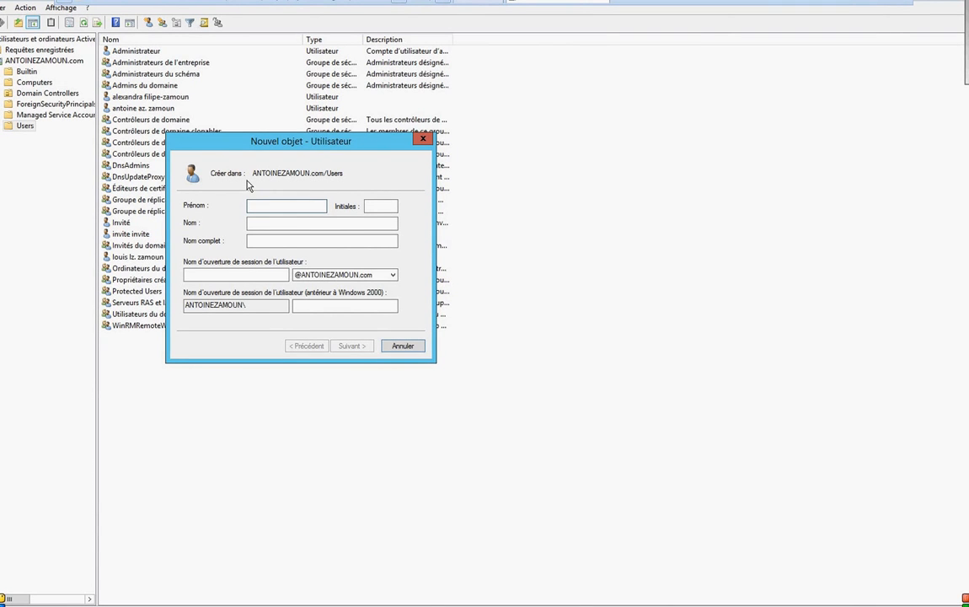
pyautogui.write('ZA')
pyautogui.press('Tab')
pyautogui.press('Tab')
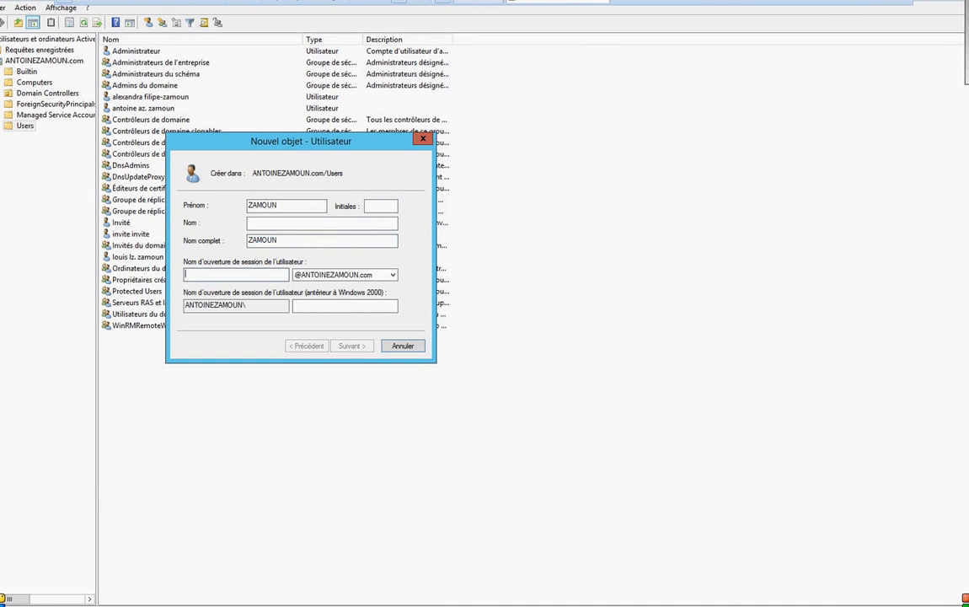
pyautogui.write('ZAMOUN')
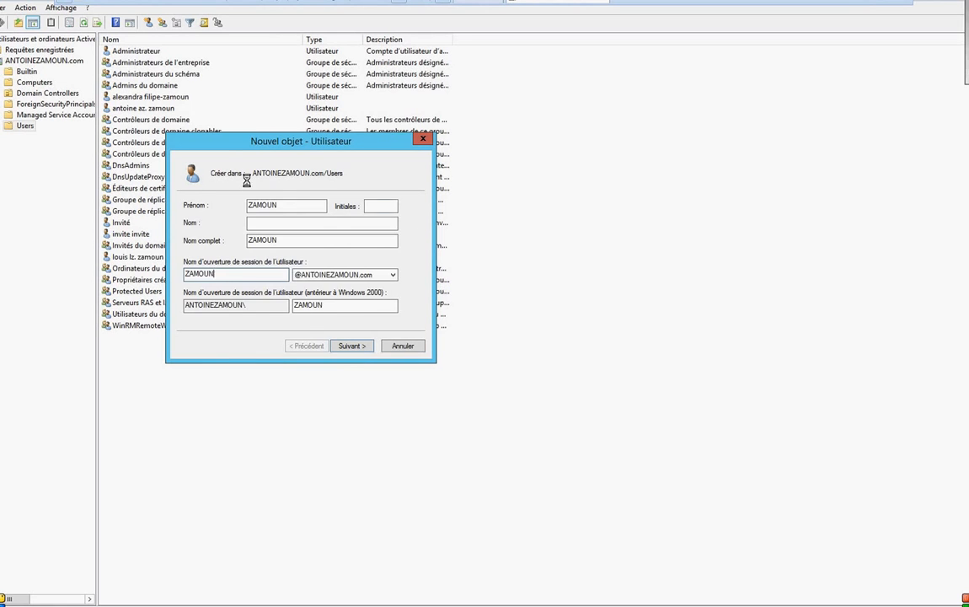
# Step: Untick the must-change-password-at-next-logon option and submit a first password, which the policy rejects
pyautogui.press('Return')
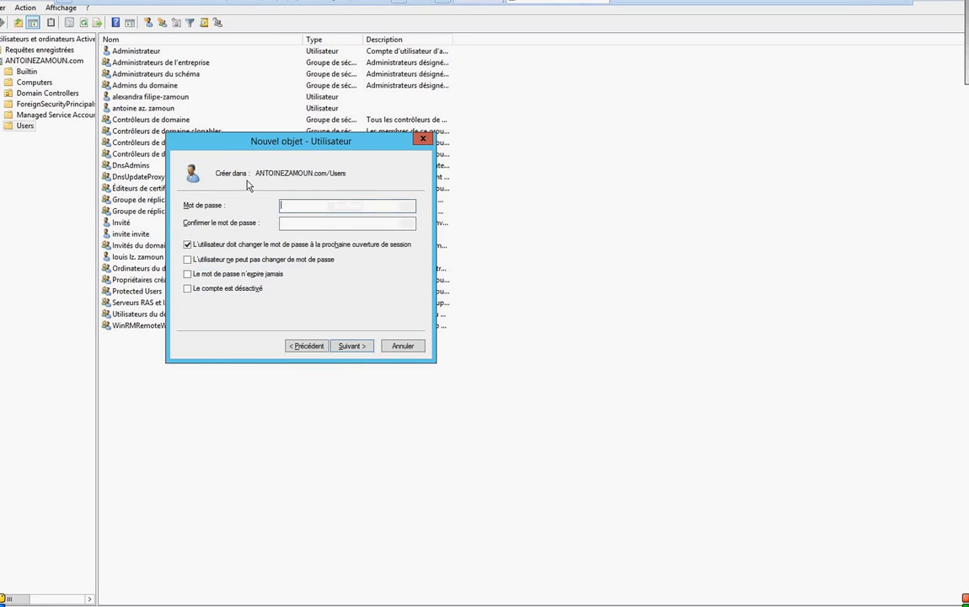
pyautogui.click(187, 244)
pyautogui.click(292, 205)
pyautogui.write('1')
pyautogui.press('Tab')
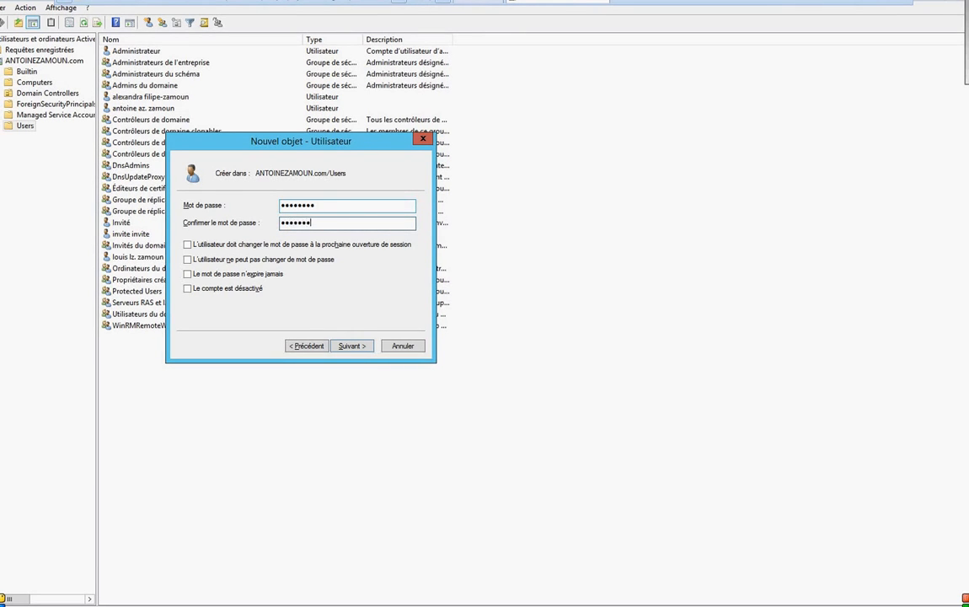
pyautogui.press('Return')
pyautogui.press('Return')
pyautogui.press('Return')
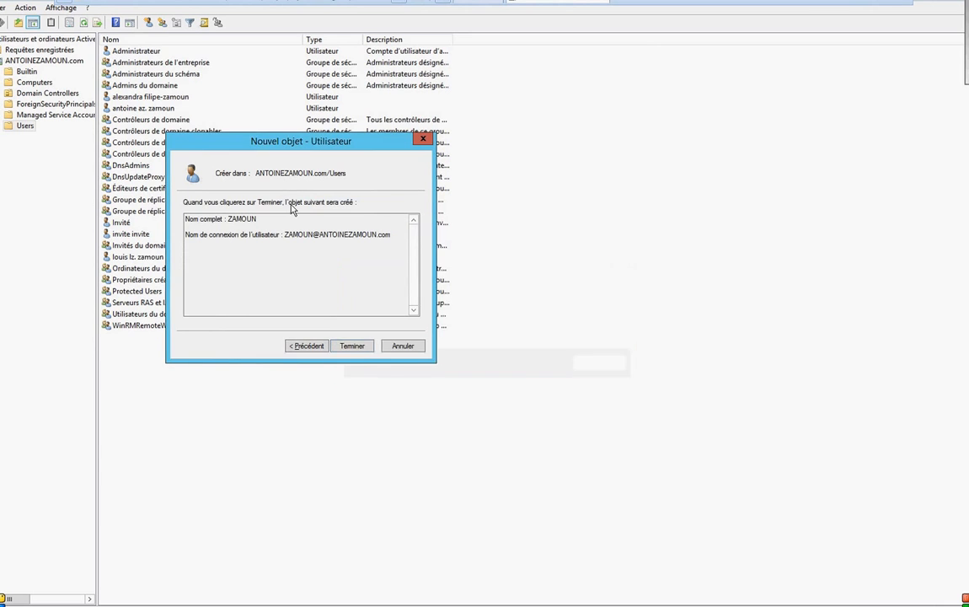
pyautogui.click(335, 345)
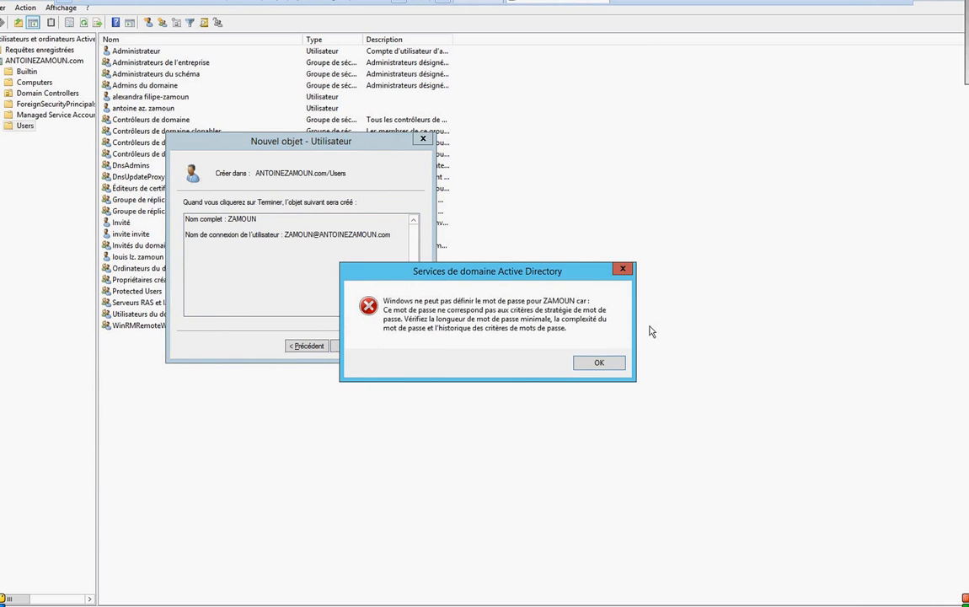
pyautogui.click(582, 361)
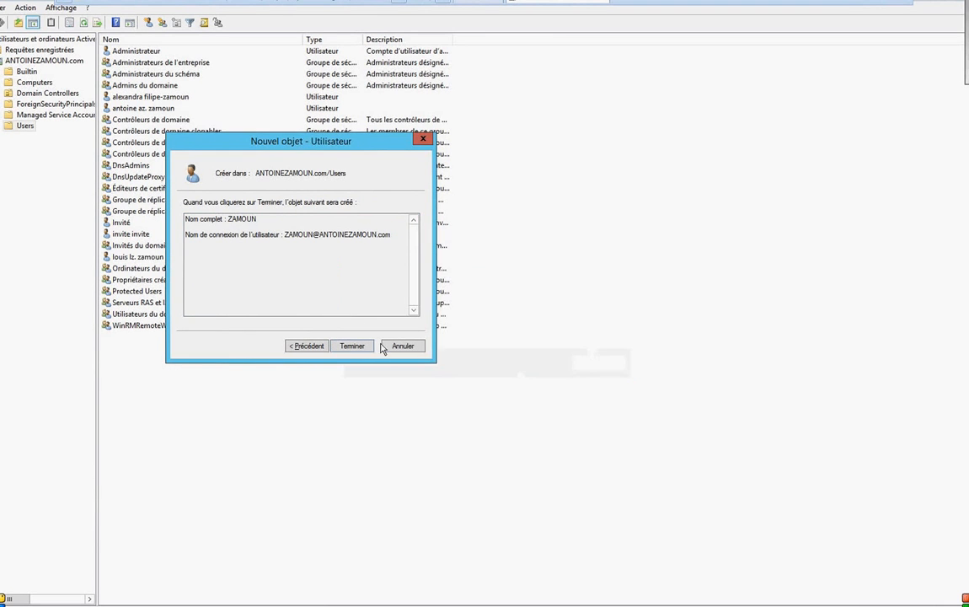
# Step: Re-enter the password and its confirmation, then dismiss the password policy error again
pyautogui.click(294, 350)
pyautogui.write('P')
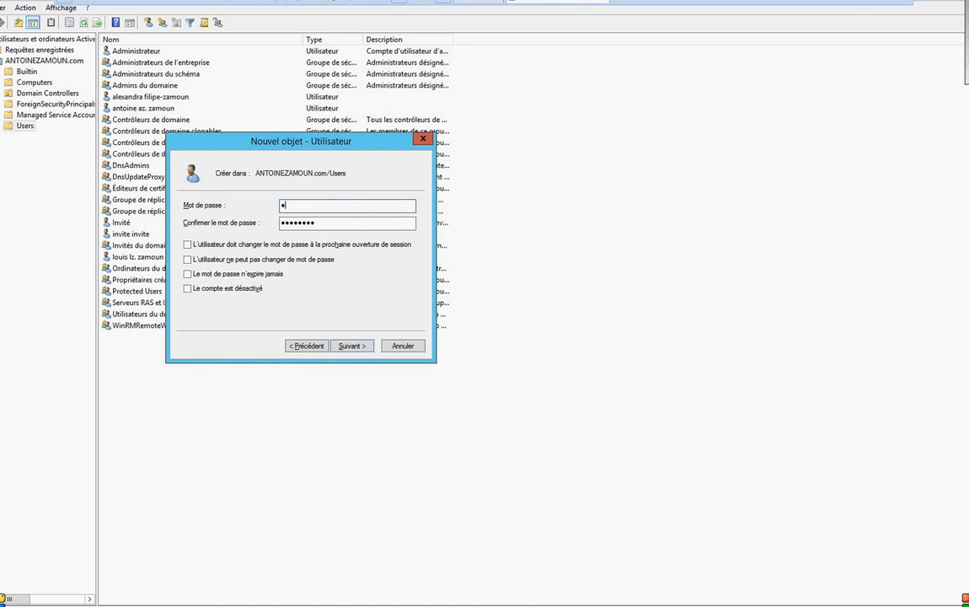
pyautogui.press('Tab')
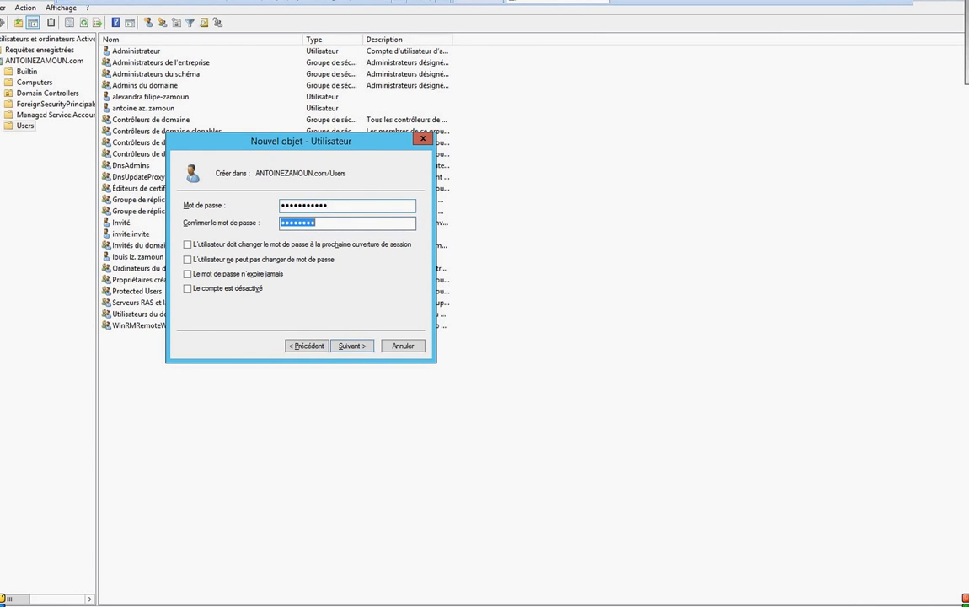
pyautogui.write('P')
pyautogui.press('Return')
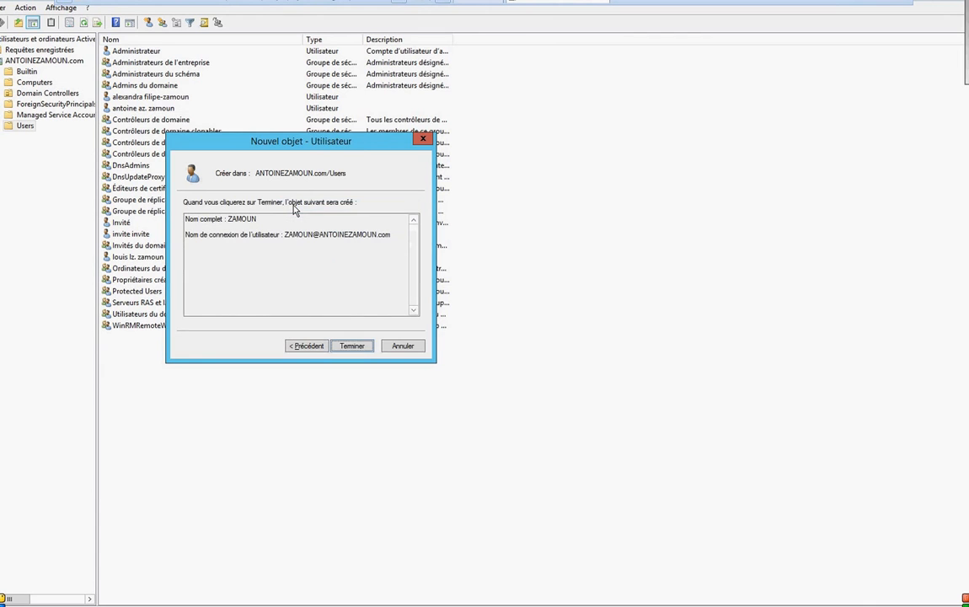
pyautogui.press('Return')
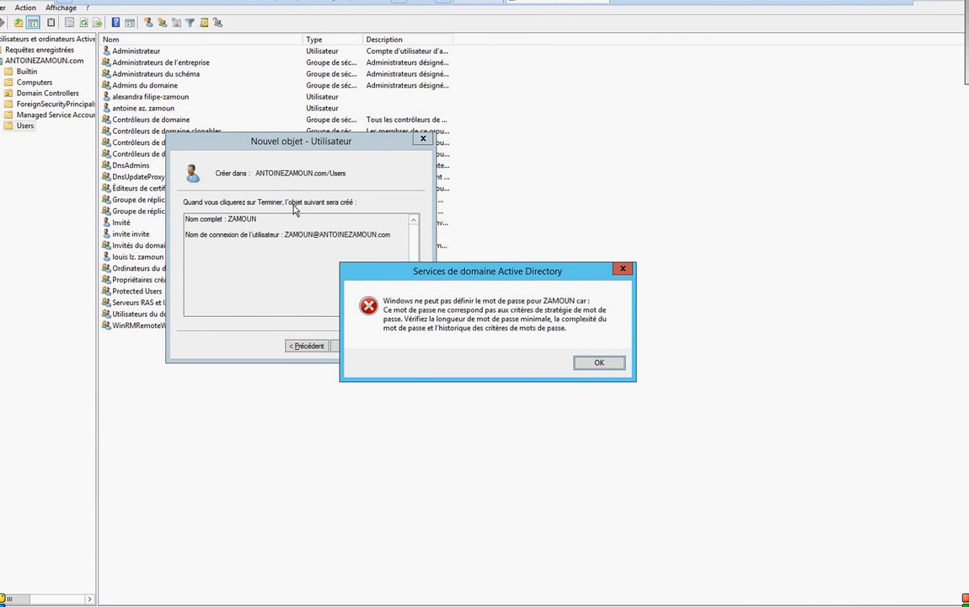
pyautogui.press('Return')
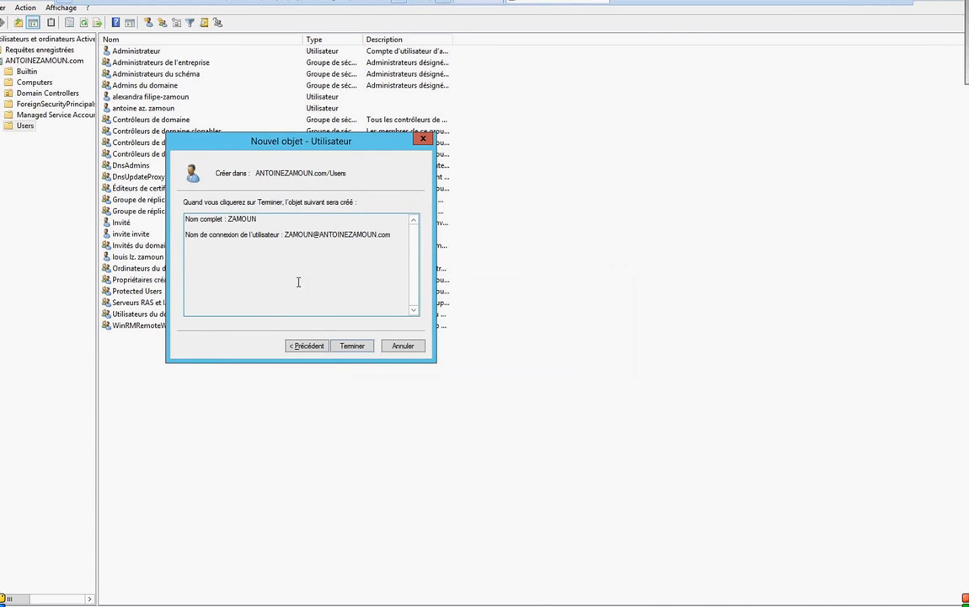
# Step: Fill in a matching password in Mot de passe and Confirmer and finish the wizard
pyautogui.click(290, 345)
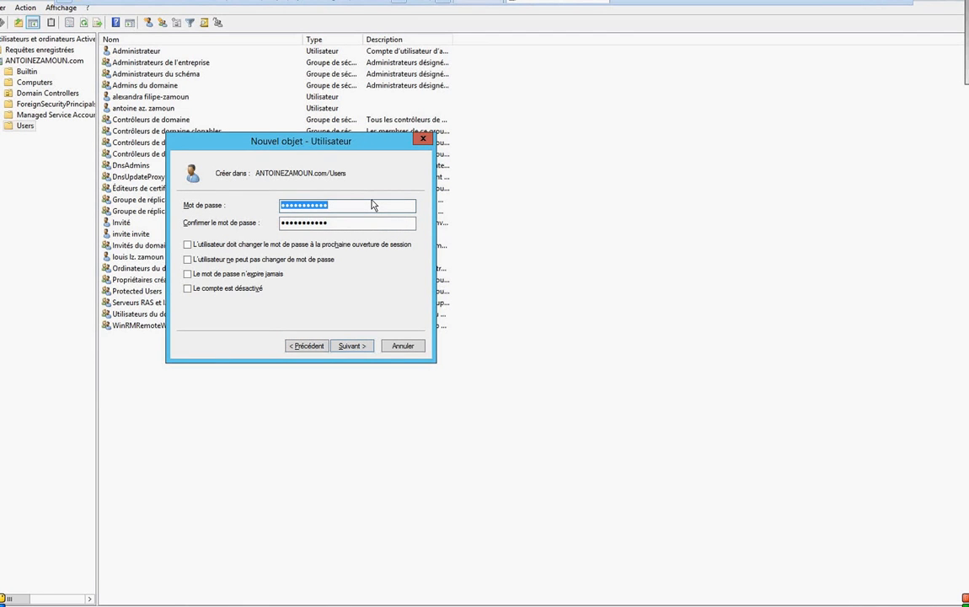
pyautogui.write('a')
pyautogui.press('BackSpace')
pyautogui.press('Tab')
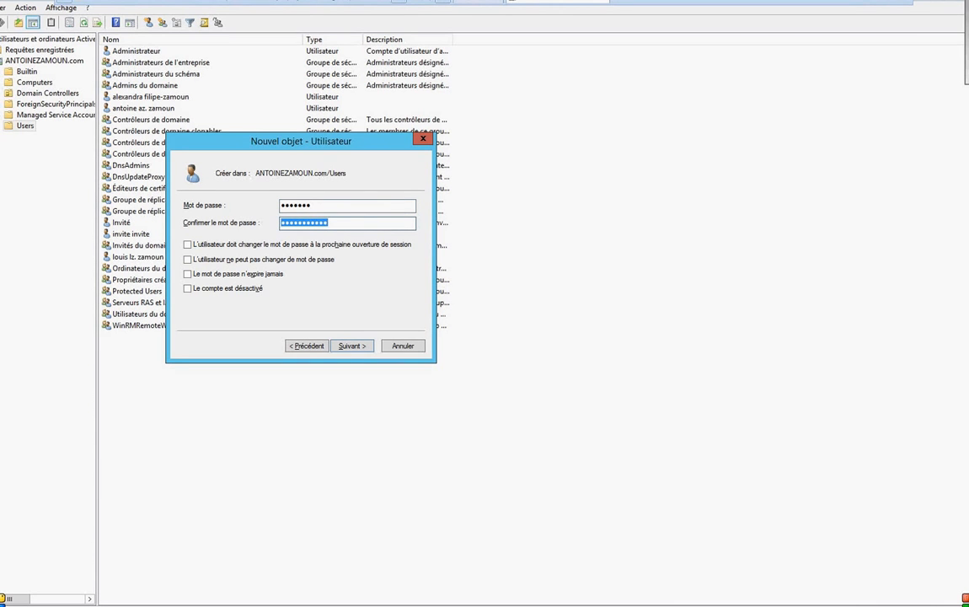
pyautogui.write('Password')
pyautogui.press('Return')
pyautogui.click(373, 205)
pyautogui.write('P')
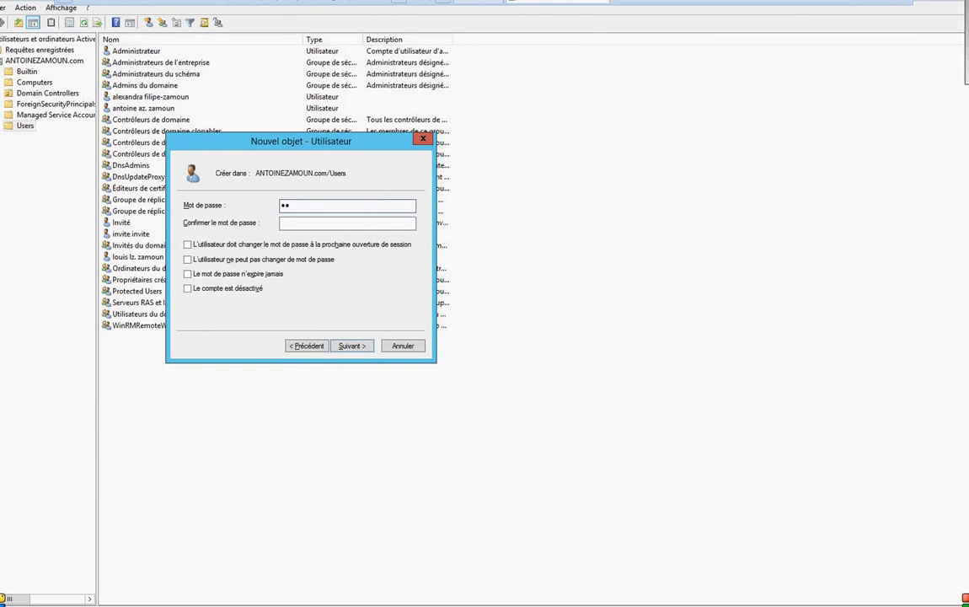
pyautogui.press('Tab')
pyautogui.click(345, 223)
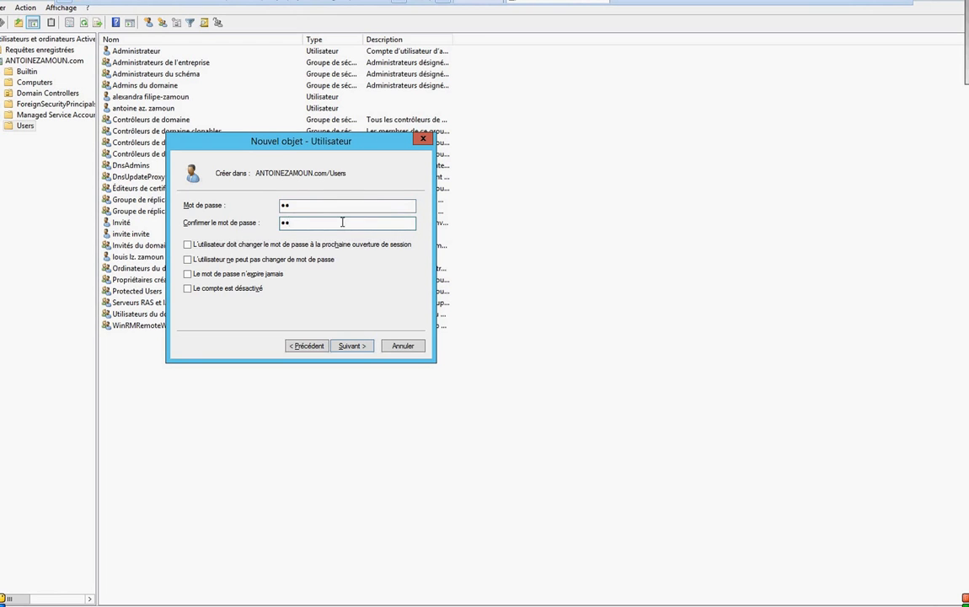
pyautogui.press('Tab')
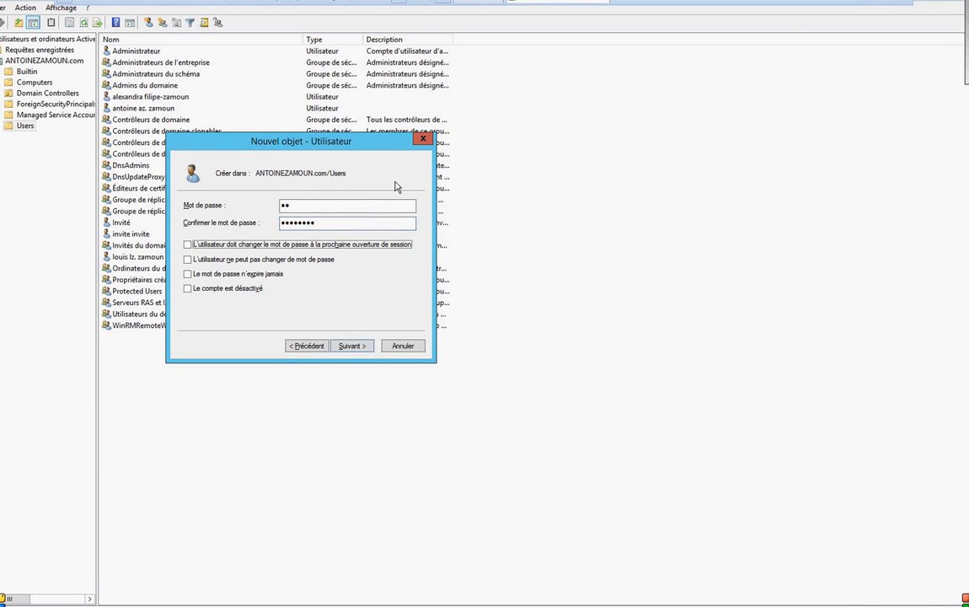
pyautogui.click(372, 206)
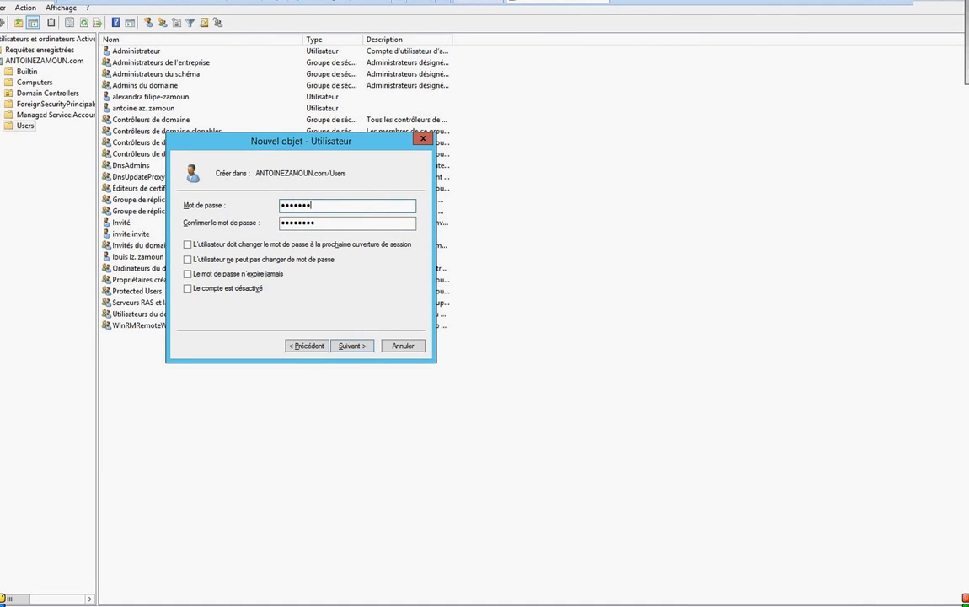
pyautogui.press('Return')
pyautogui.press('Return')
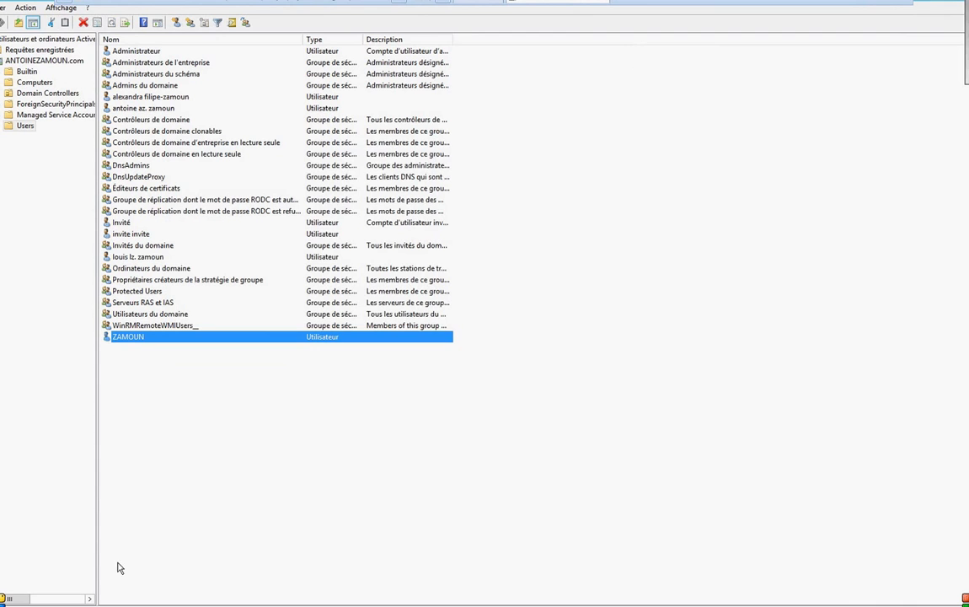
# Step: Open ZAMOUN's properties, keep the Remote Desktop home folder local, and start adding groups from Membre de
pyautogui.doubleClick(196, 337)
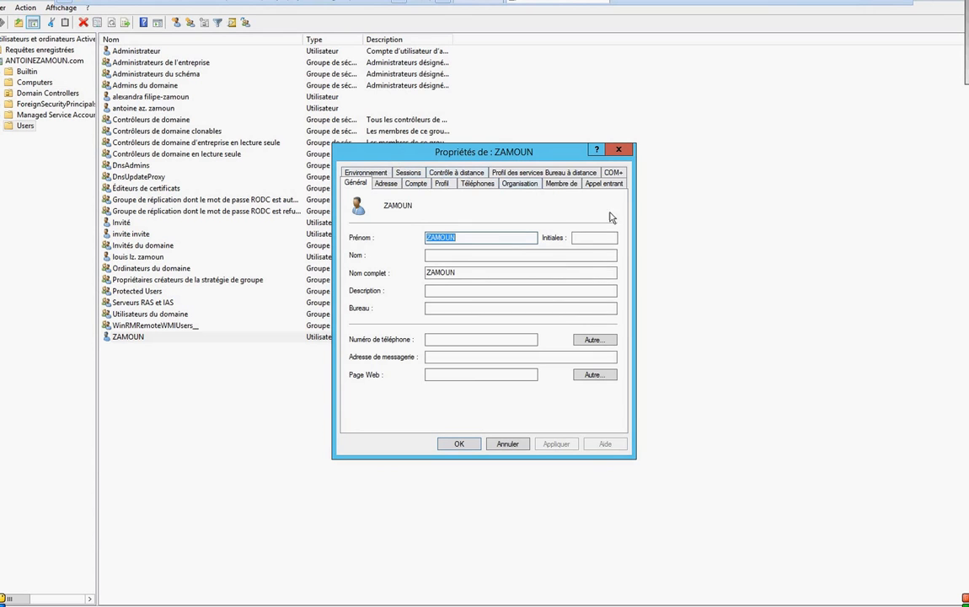
pyautogui.click(558, 174)
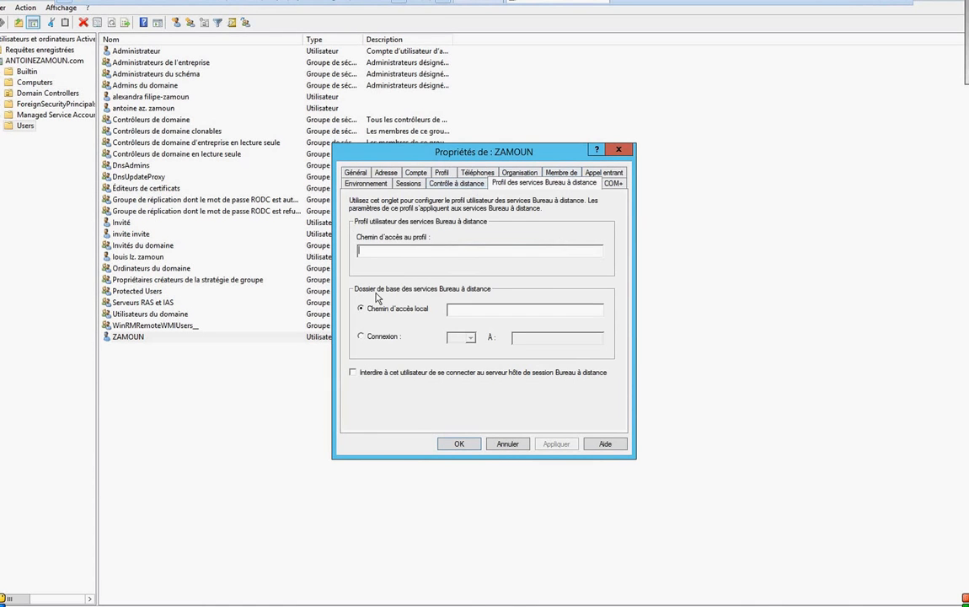
pyautogui.click(376, 339)
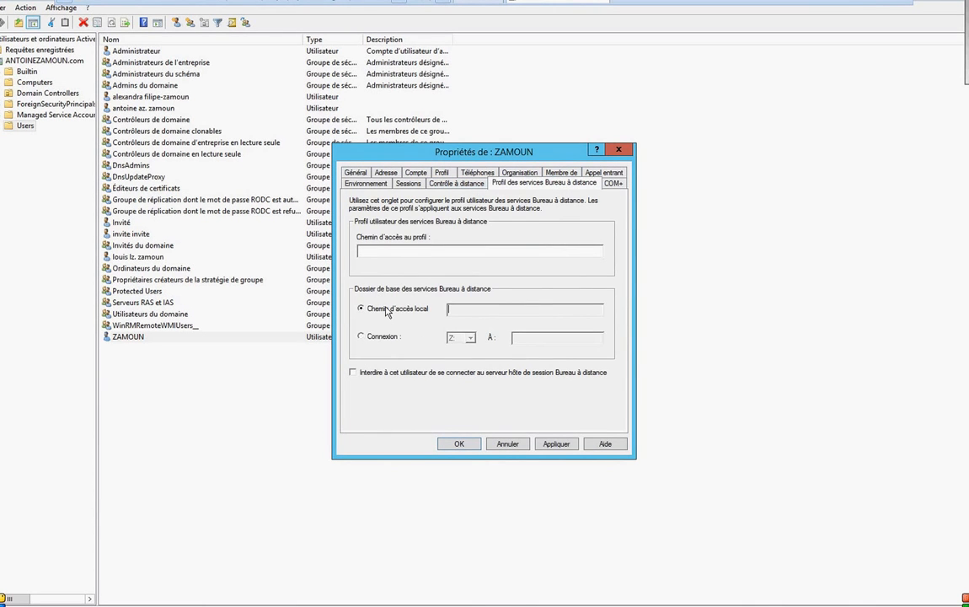
pyautogui.click(464, 339)
pyautogui.click(462, 339)
pyautogui.click(395, 308)
pyautogui.click(554, 173)
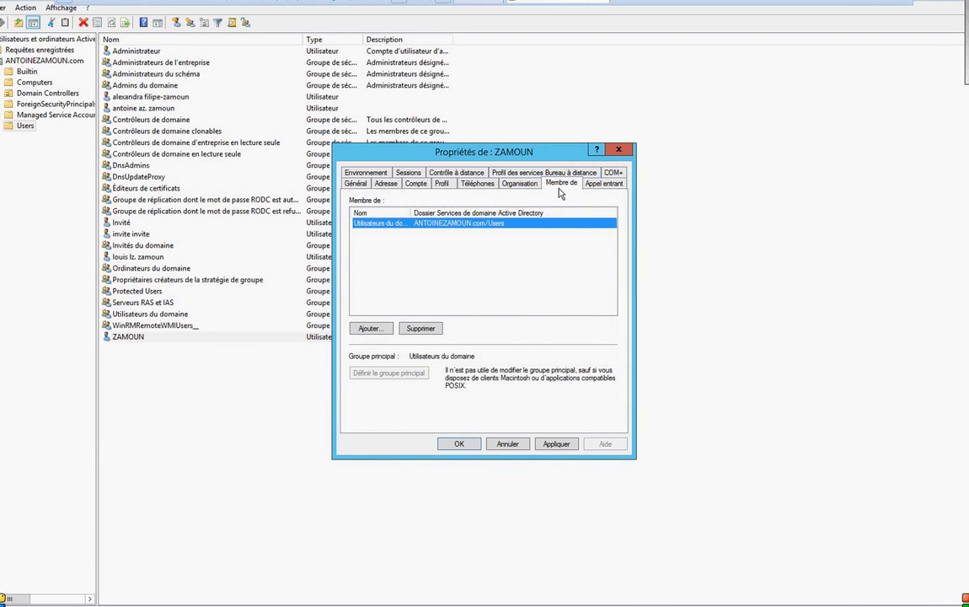
pyautogui.click(371, 329)
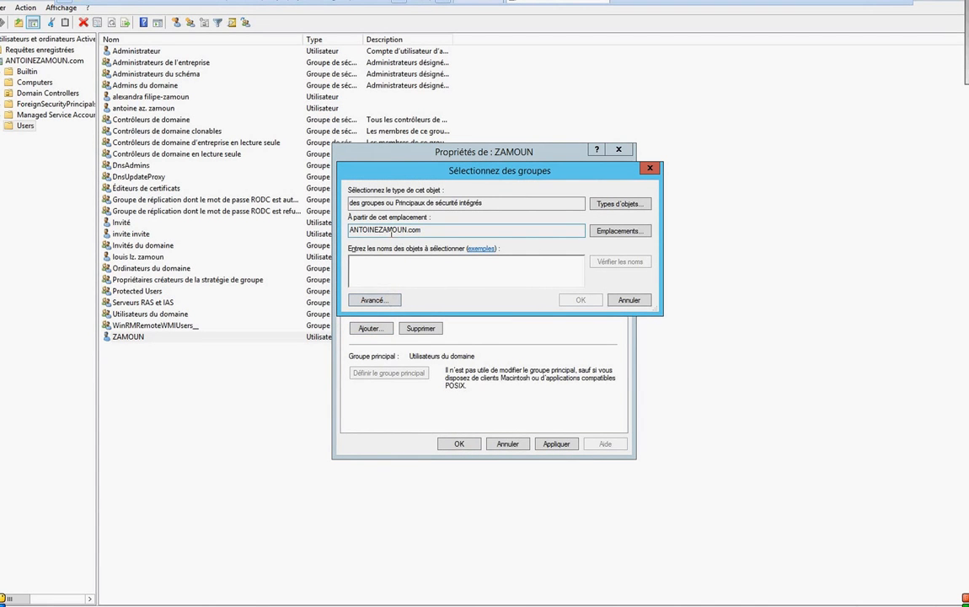
# Step: Add all groups matching 'u' to ZAMOUN, dismissing the already-a-member warning
pyautogui.write('u')
pyautogui.press('Return')
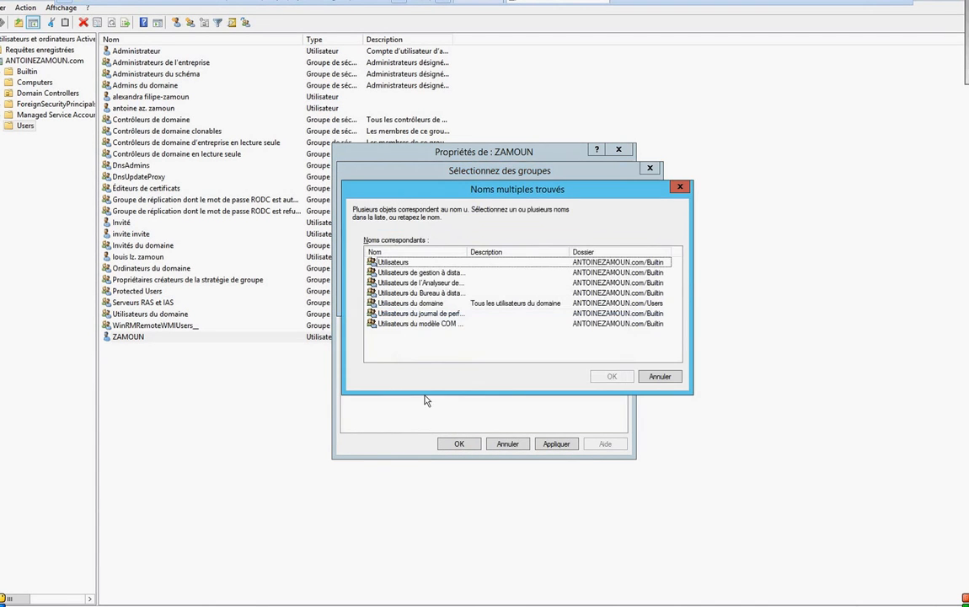
pyautogui.moveTo(433, 261); pyautogui.dragTo(645, 409)
pyautogui.click(612, 376)
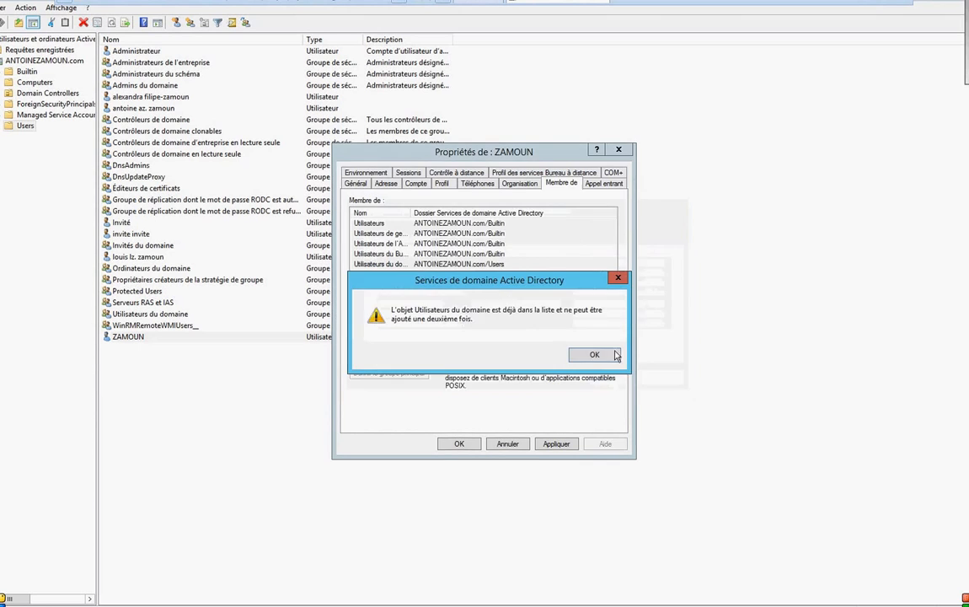
pyautogui.click(593, 356)
pyautogui.click(556, 443)
# Step: Use Avancé > Rechercher to select the Administrateurs de l'entreprise, du schéma and Hyper-V groups
pyautogui.click(368, 328)
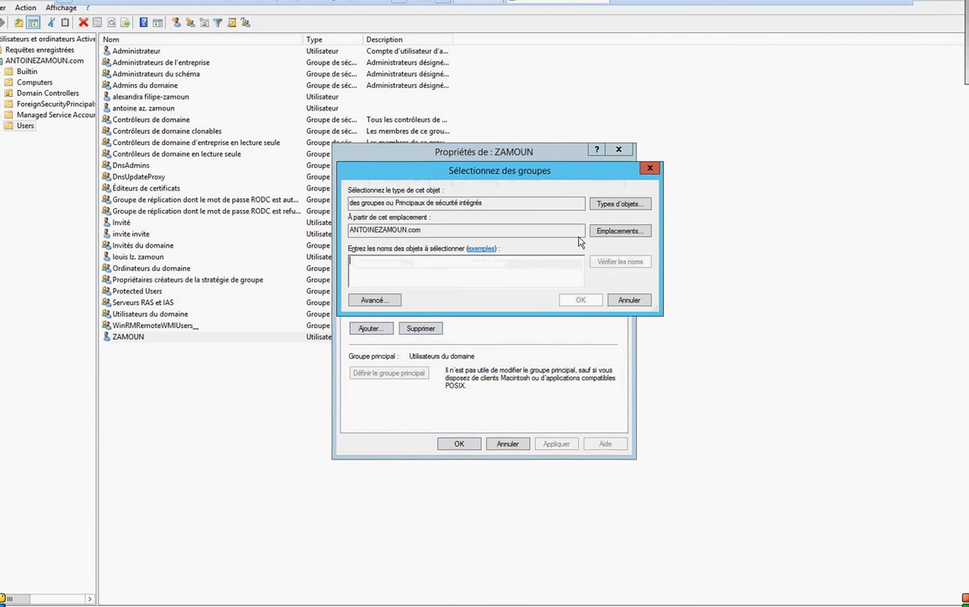
pyautogui.click(382, 301)
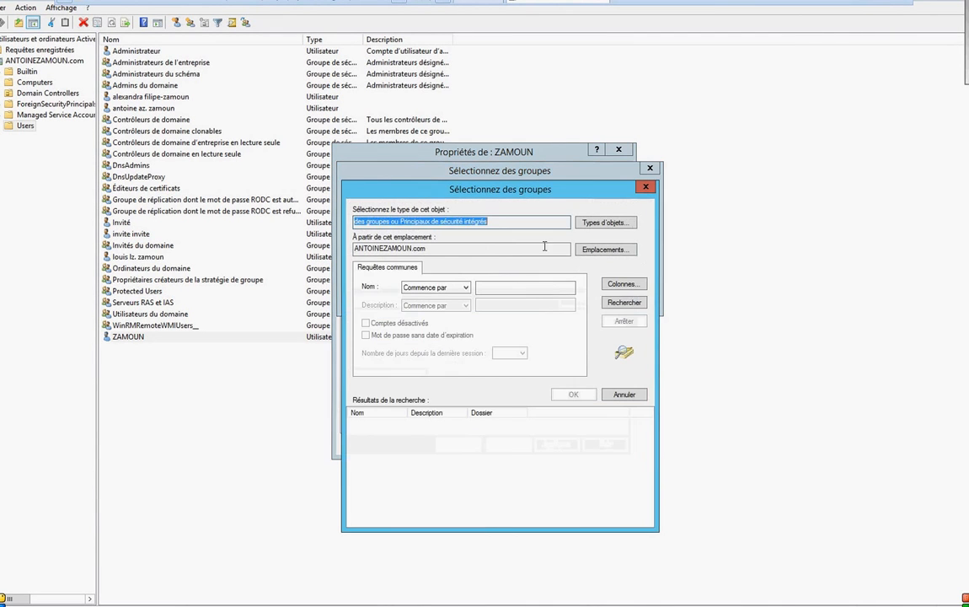
pyautogui.click(625, 303)
pyautogui.scroll(-1, 438, 462)
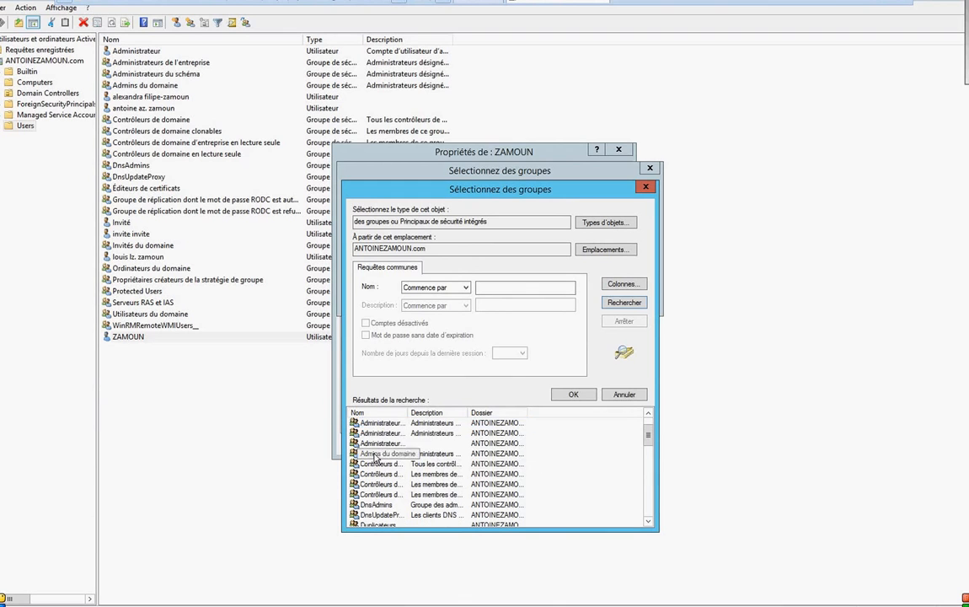
pyautogui.click(384, 452)
pyautogui.click(384, 433)
pyautogui.keyDown('ctrl'); pyautogui.click(387, 424); pyautogui.keyUp('ctrl')
pyautogui.keyDown('ctrl'); pyautogui.click(396, 443); pyautogui.keyUp('ctrl')
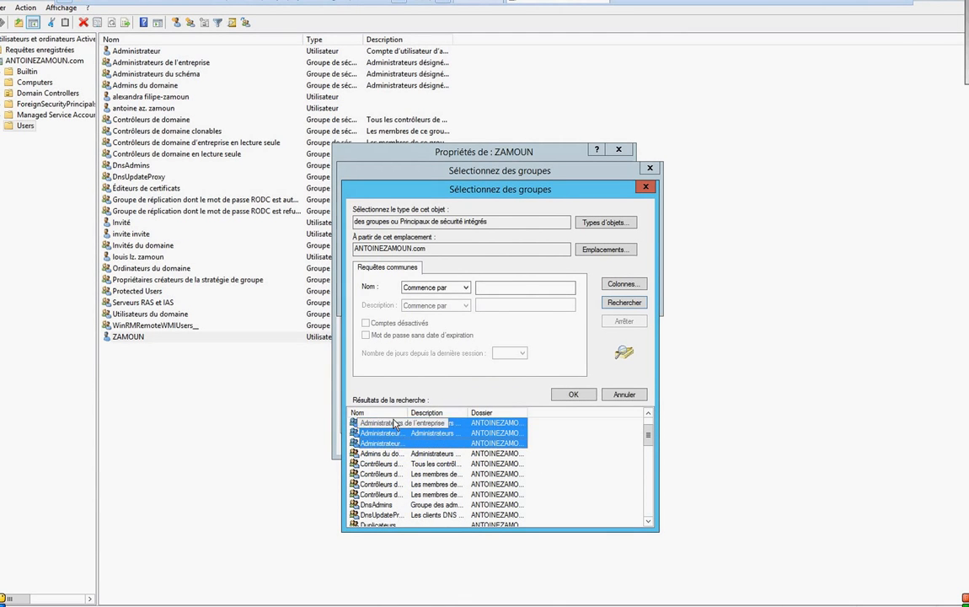
pyautogui.keyDown('ctrl'); pyautogui.doubleClick(396, 423); pyautogui.keyUp('ctrl')
# Step: Check the group names, remove the stray '$', and confirm adding the administrator groups
pyautogui.click(580, 301)
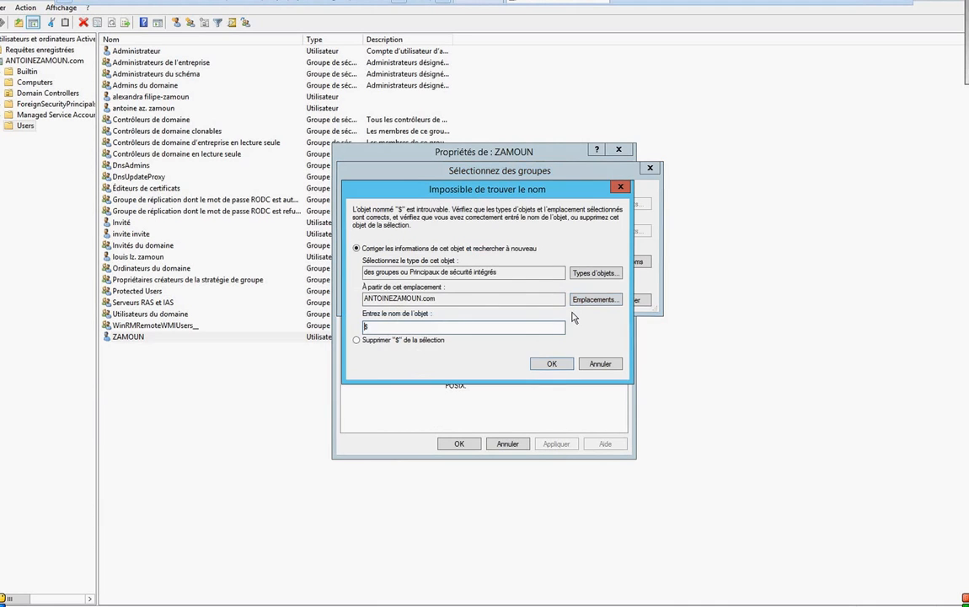
pyautogui.press('BackSpace')
pyautogui.click(599, 365)
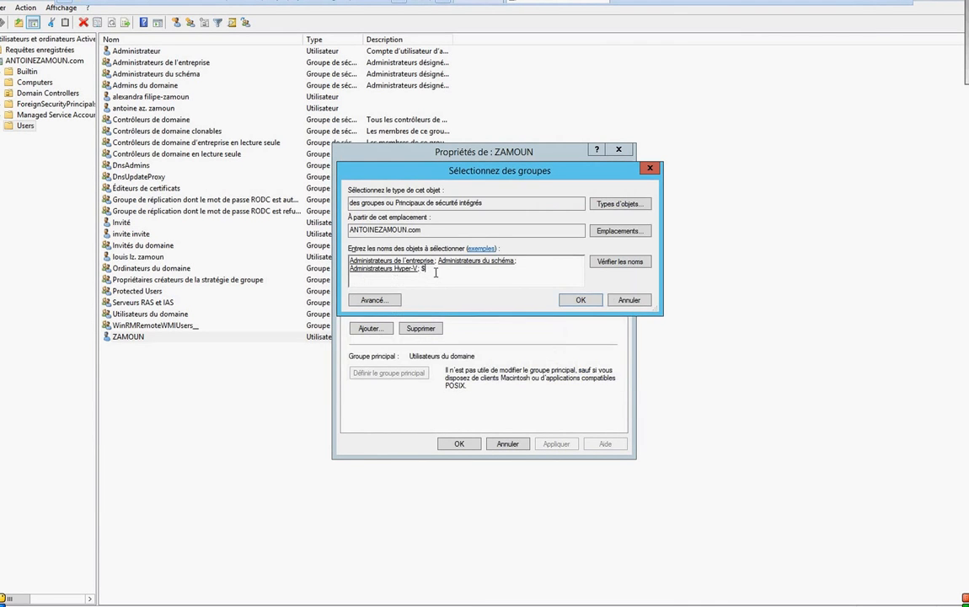
pyautogui.press('Return')
pyautogui.click(370, 328)
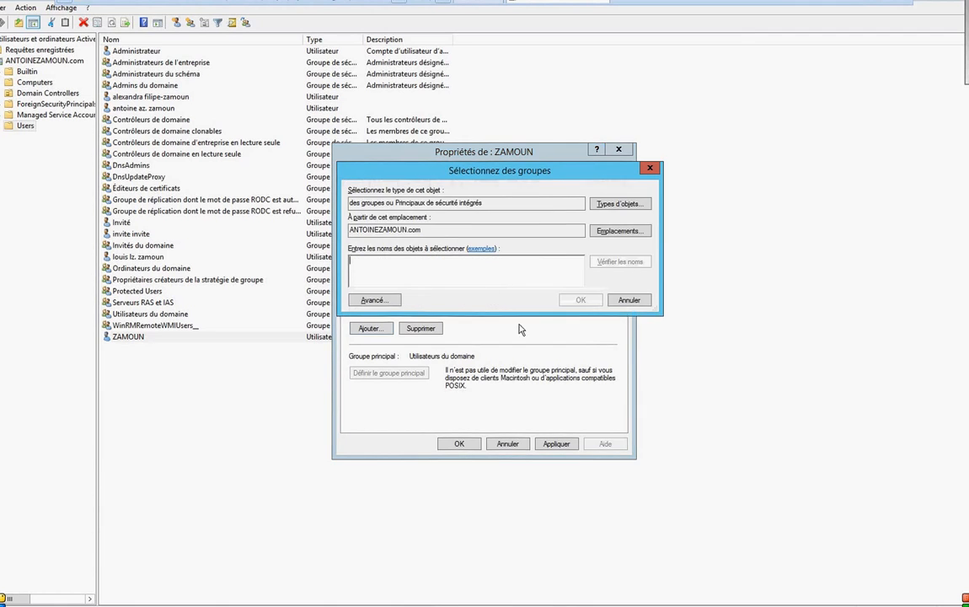
pyautogui.click(610, 305)
# Step: Save ZAMOUN's properties, then reopen them to review the Membre de list
pyautogui.click(461, 446)
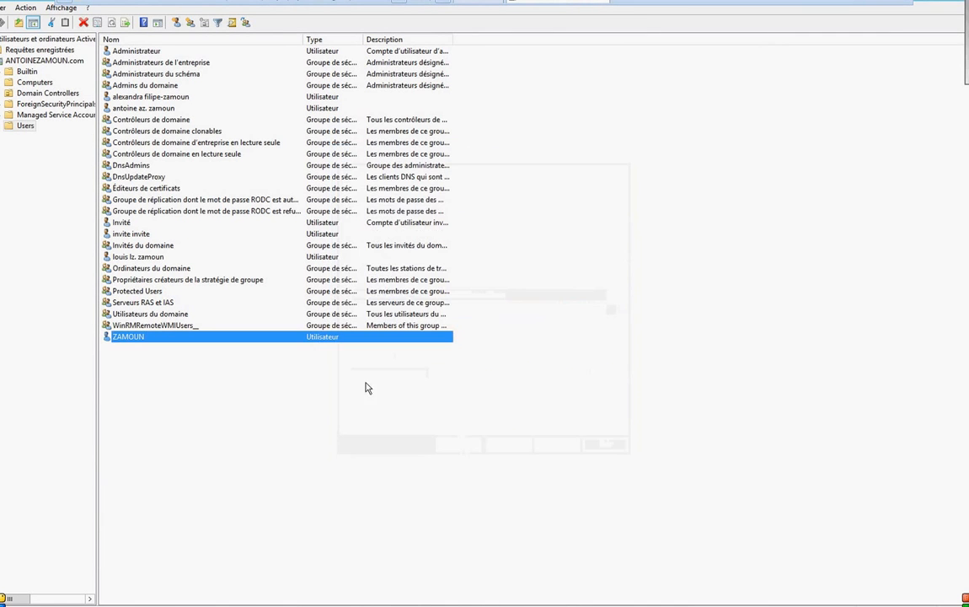
pyautogui.doubleClick(217, 328)
pyautogui.press('Escape')
pyautogui.click(232, 338)
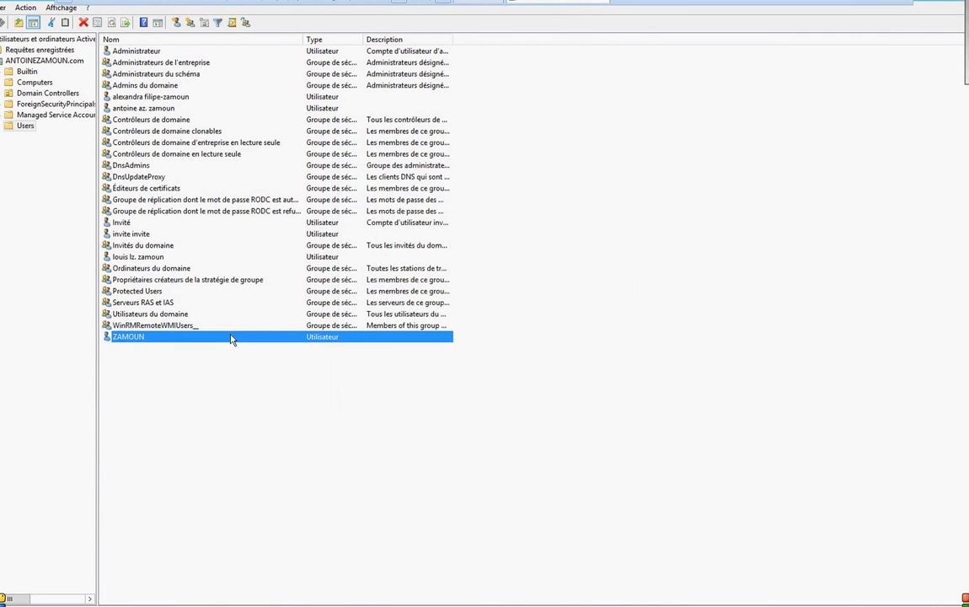
pyautogui.doubleClick(309, 340)
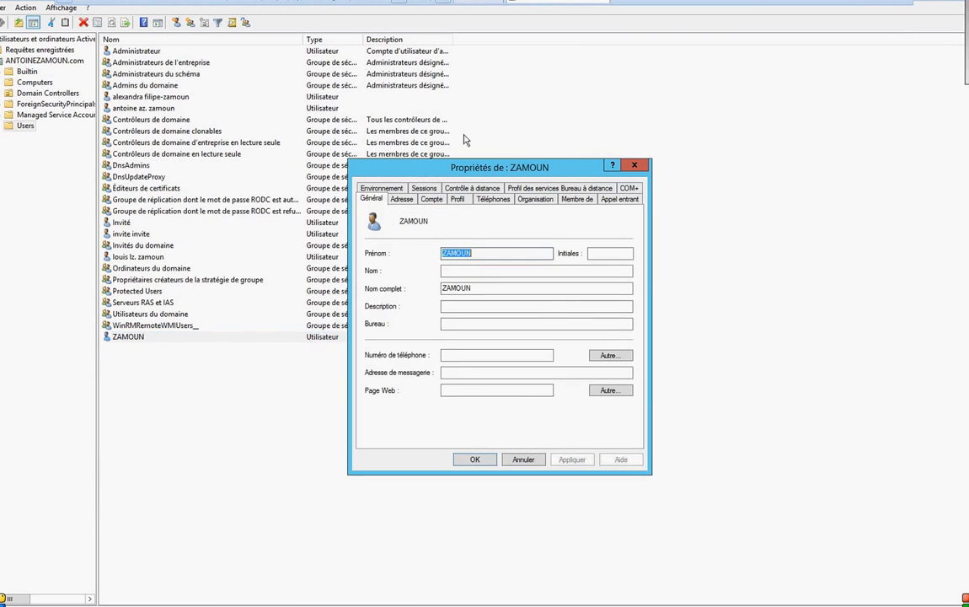
pyautogui.click(578, 199)
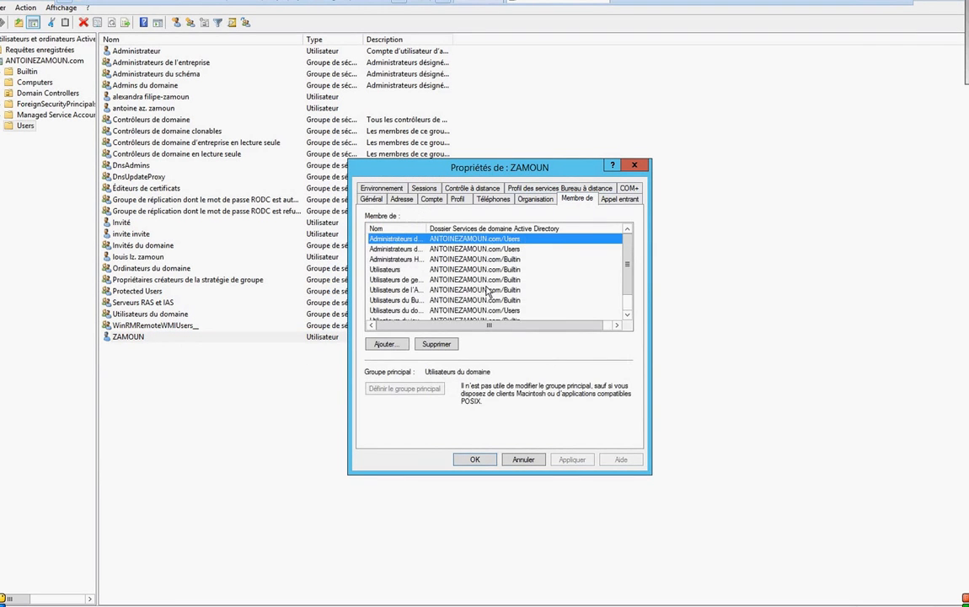
pyautogui.click(477, 459)
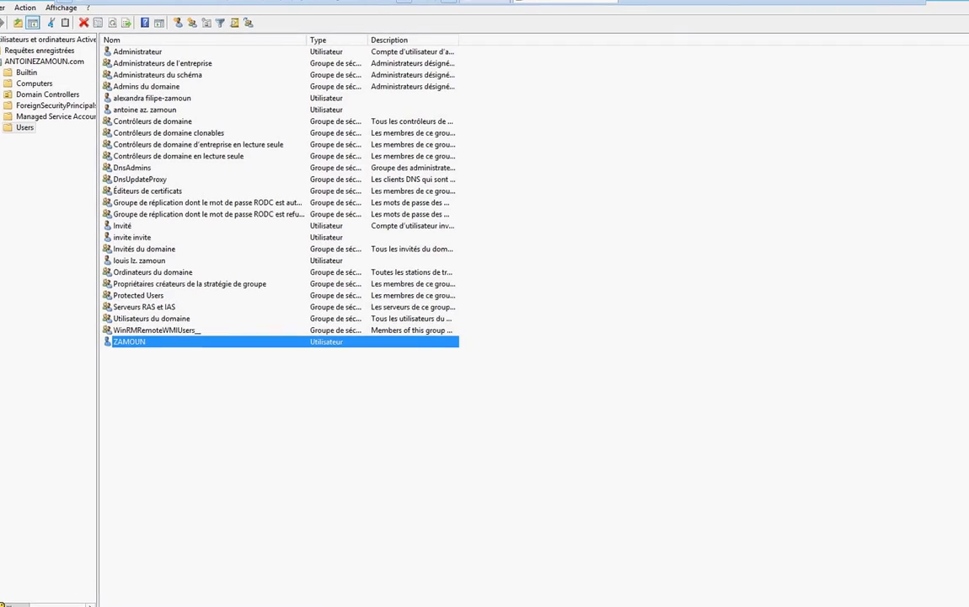
# Step: Close the Active Directory console along with the leftover group properties window
pyautogui.press('F7')
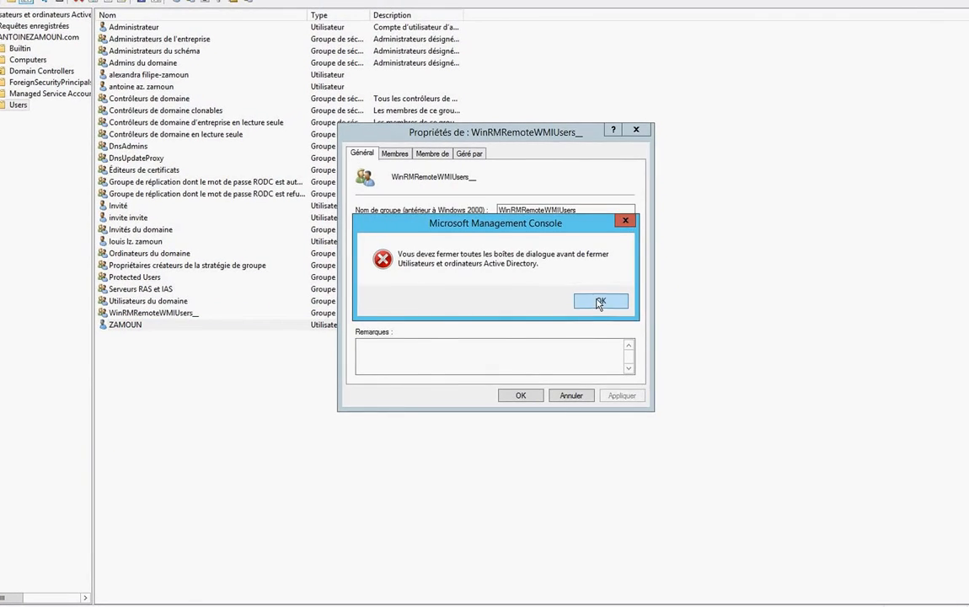
pyautogui.click(599, 303)
pyautogui.click(521, 395)
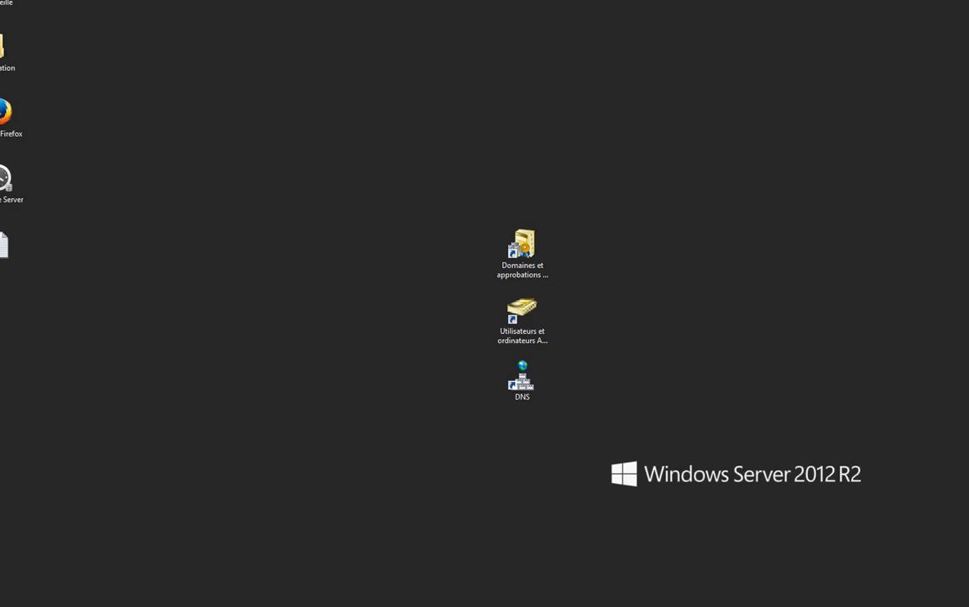
# Step: Open and close Domaines et approbations, move the directory shortcuts top-left, and launch DNS management
pyautogui.doubleClick(505, 252)
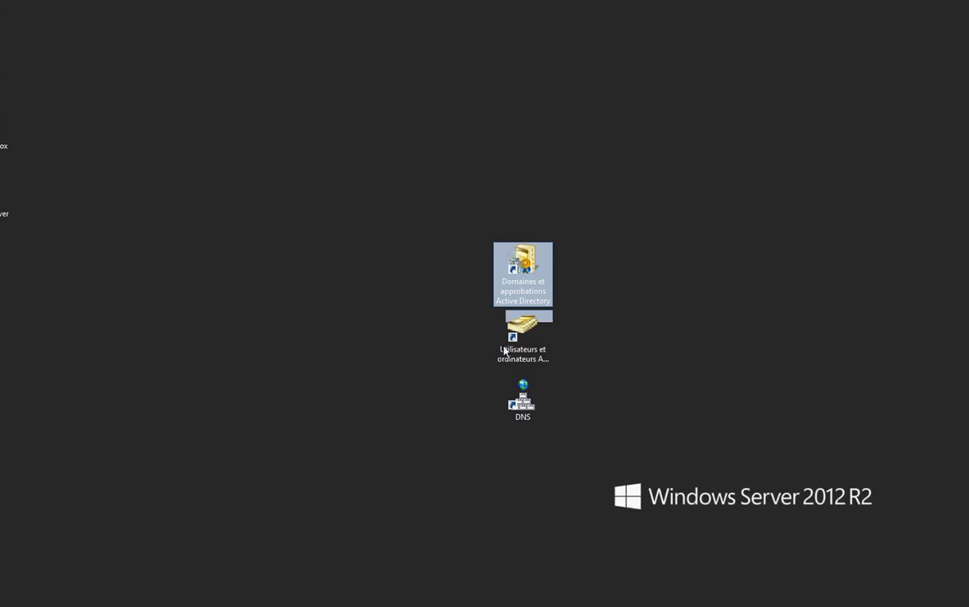
pyautogui.keyDown('ctrl'); pyautogui.click(522, 336); pyautogui.keyUp('ctrl')
pyautogui.moveTo(508, 274); pyautogui.dragTo(3, 11)
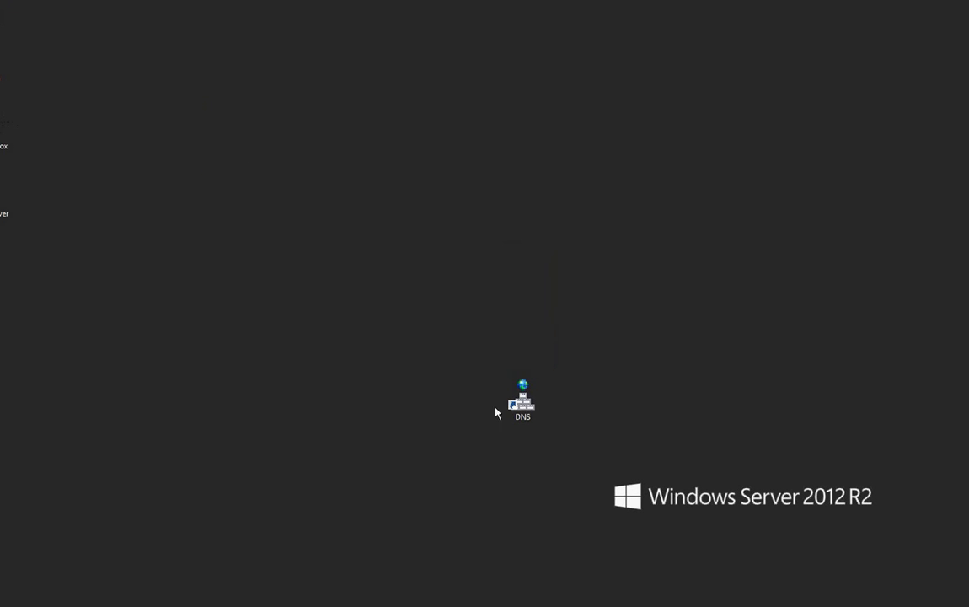
pyautogui.click(523, 393)
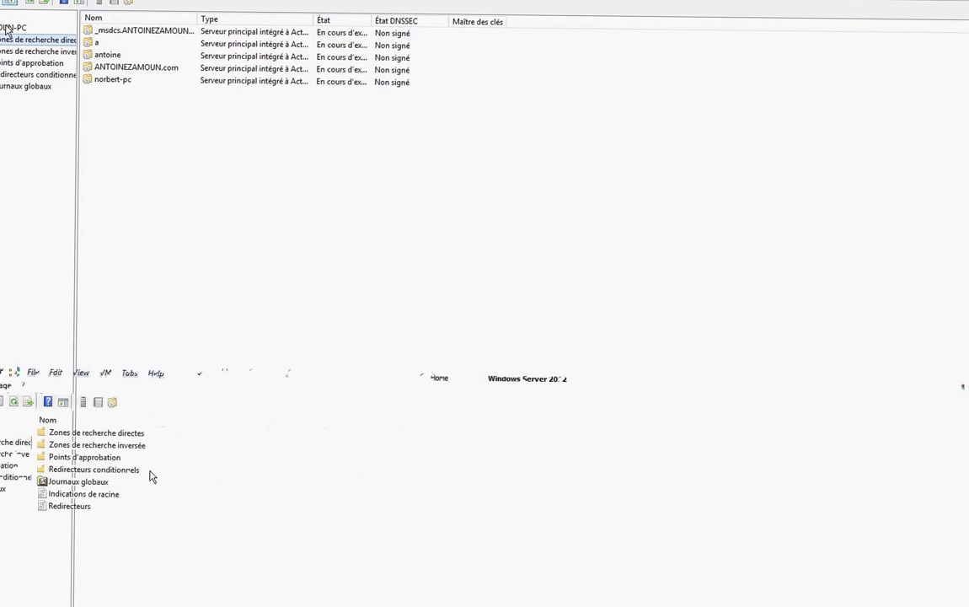
# Step: Browse the DNS server's folders, including Journaux globaux, sorting the list by name
pyautogui.click(10, 28)
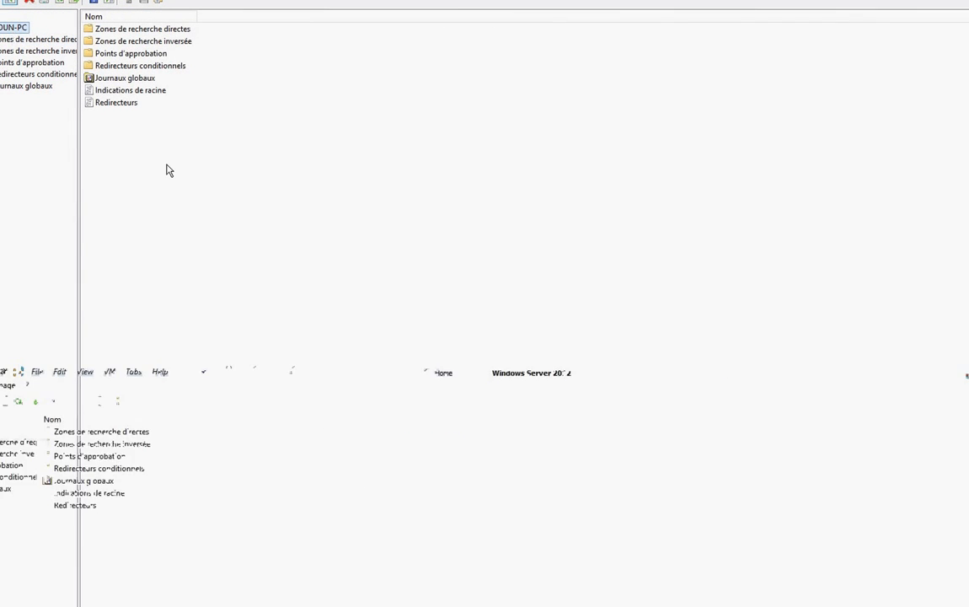
pyautogui.click(3, 604)
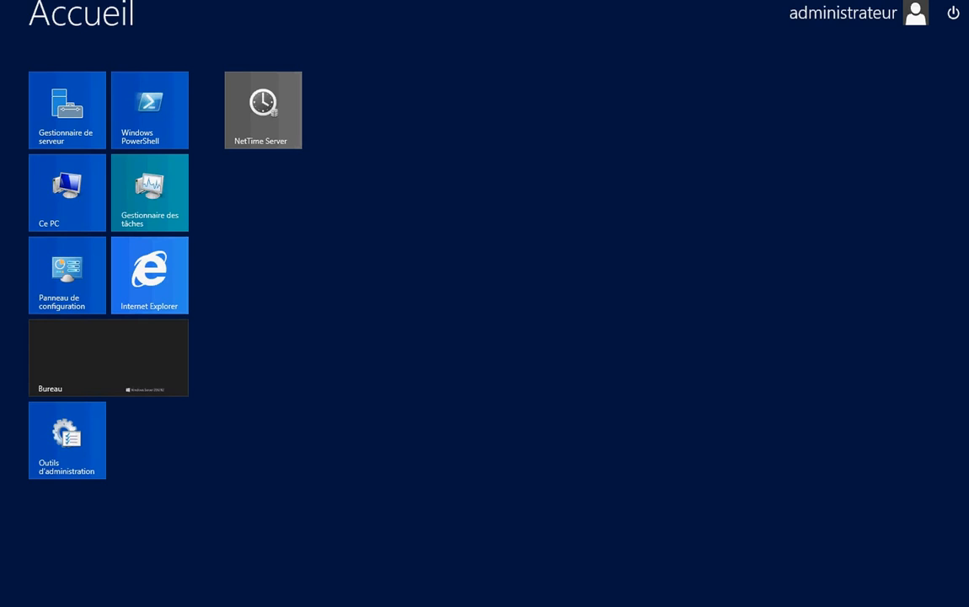
pyautogui.click(2, 603)
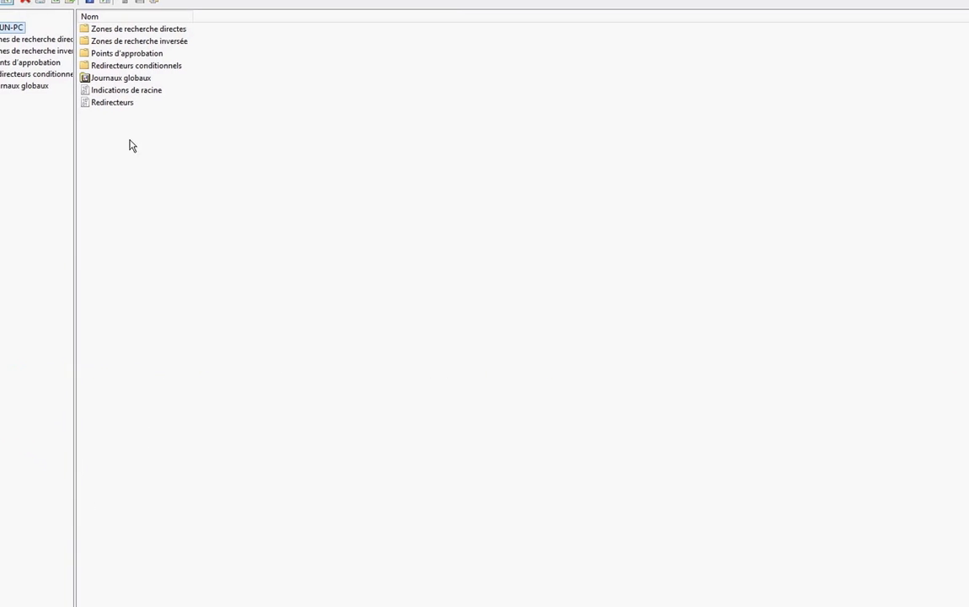
pyautogui.click(106, 40)
pyautogui.click(117, 16)
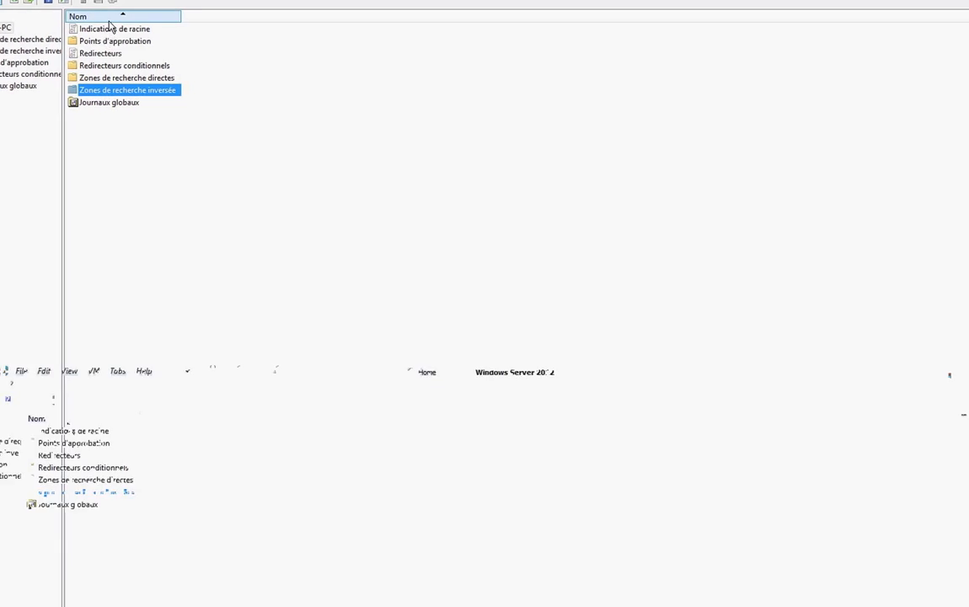
pyautogui.click(114, 16)
pyautogui.doubleClick(110, 29)
pyautogui.click(29, 21)
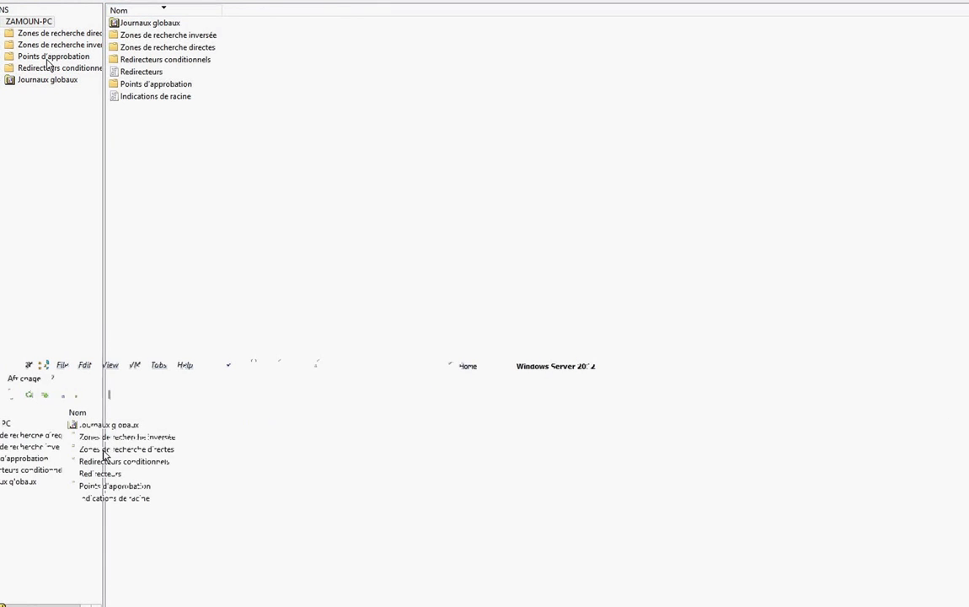
pyautogui.click(141, 11)
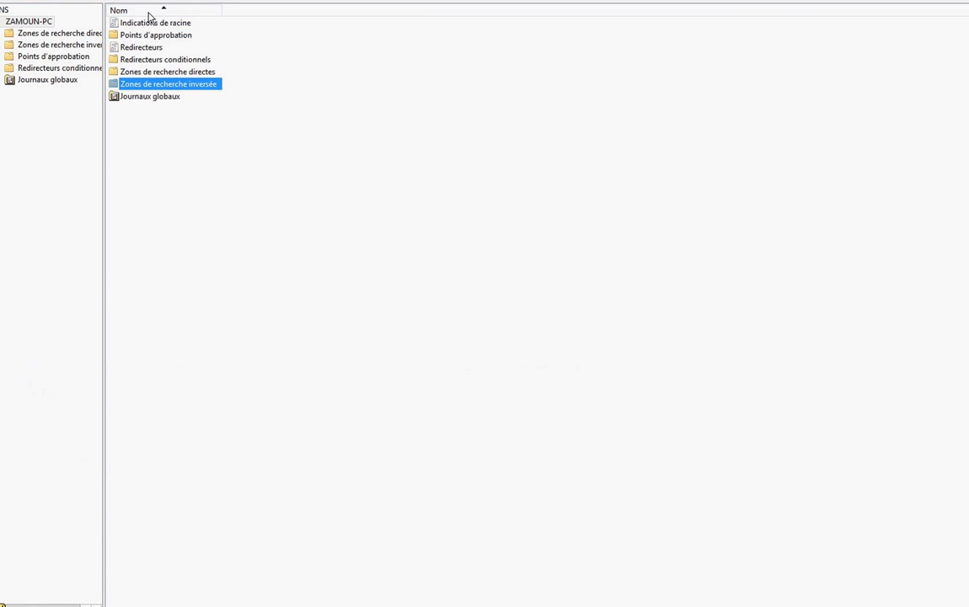
pyautogui.click(152, 23)
pyautogui.click(160, 11)
pyautogui.click(161, 11)
pyautogui.click(161, 11)
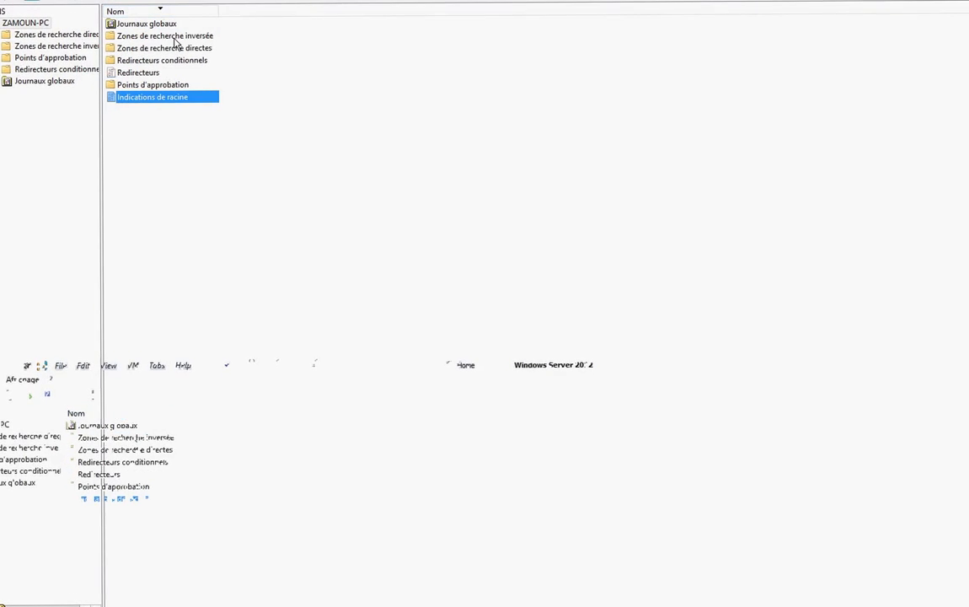
# Step: Open Zones de recherche directes, look at the norbert-pc zone, then show ANTOINEZAMOUN.com's records
pyautogui.doubleClick(160, 47)
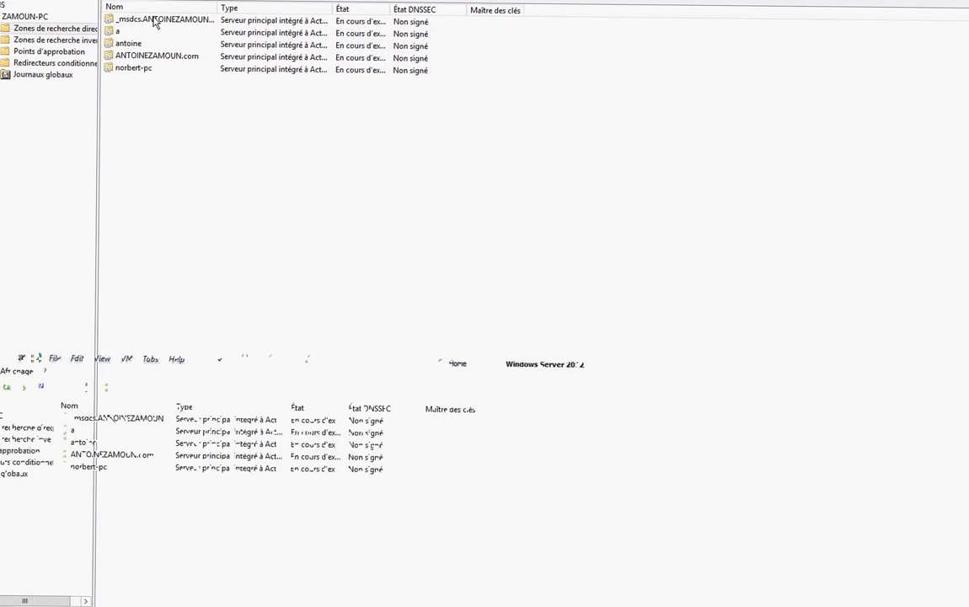
pyautogui.click(158, 24)
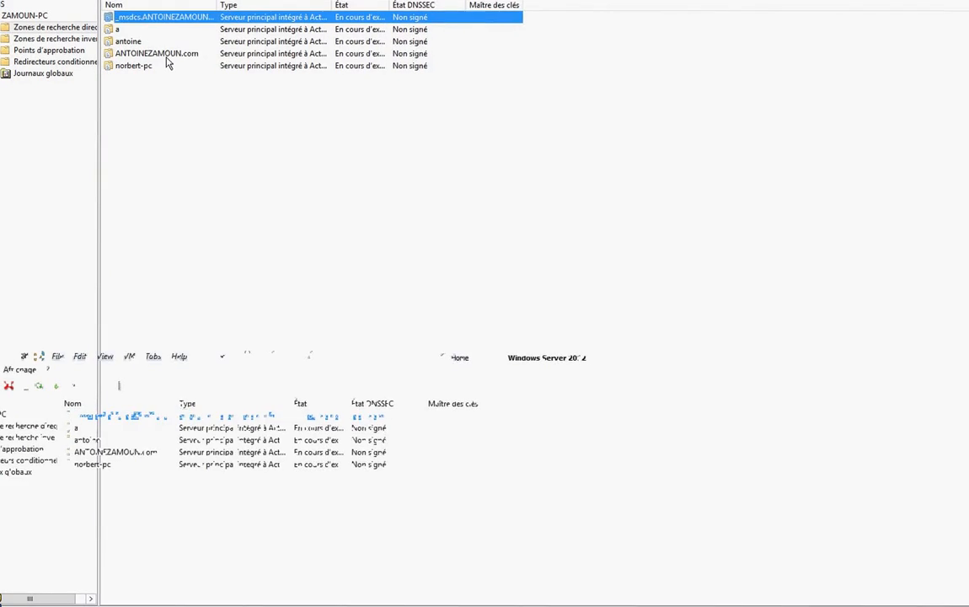
pyautogui.click(156, 55)
pyautogui.click(141, 68)
pyautogui.doubleClick(148, 67)
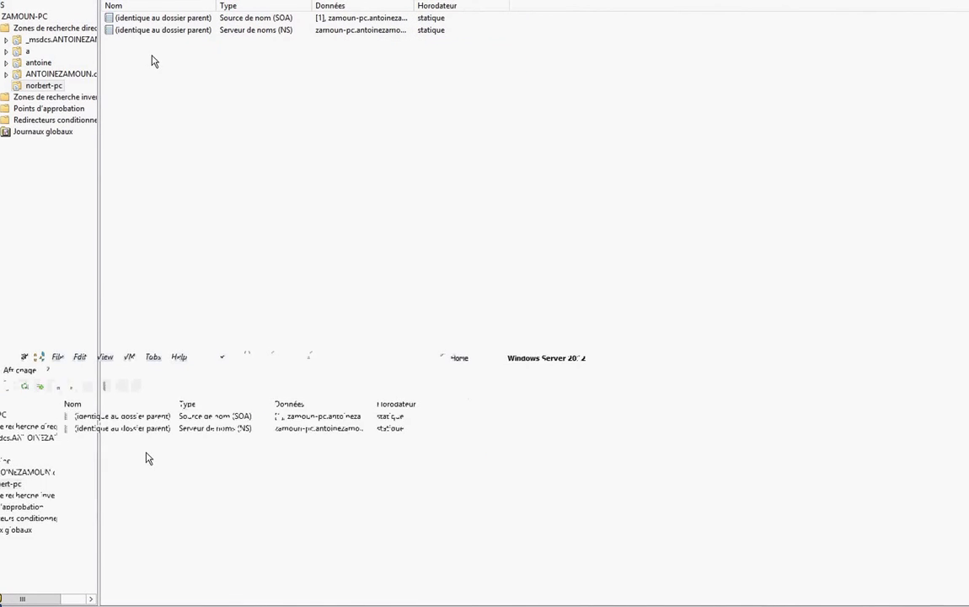
pyautogui.hotkey('alt', 'Left')
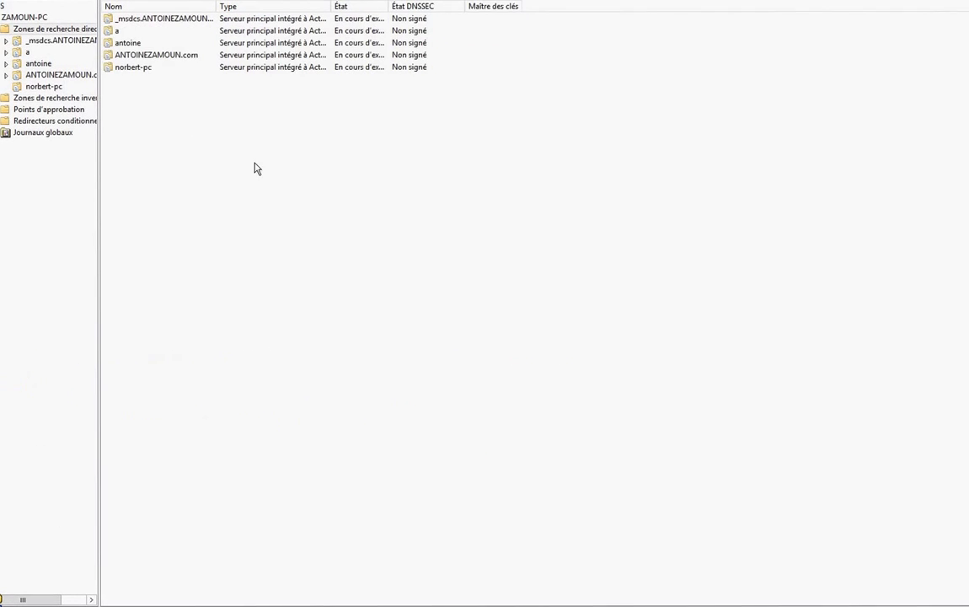
pyautogui.rightClick(251, 159)
pyautogui.doubleClick(139, 56)
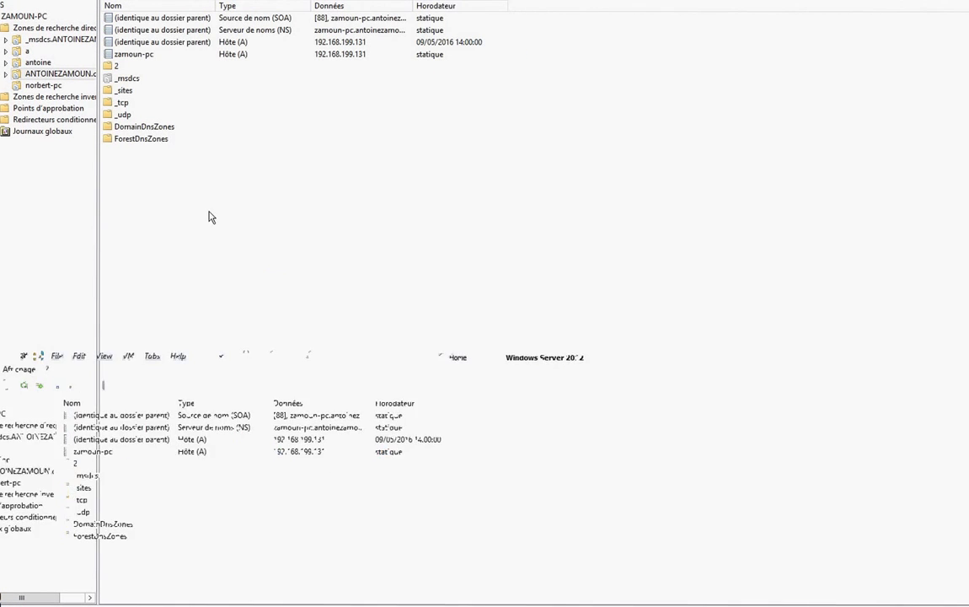
pyautogui.rightClick(211, 217)
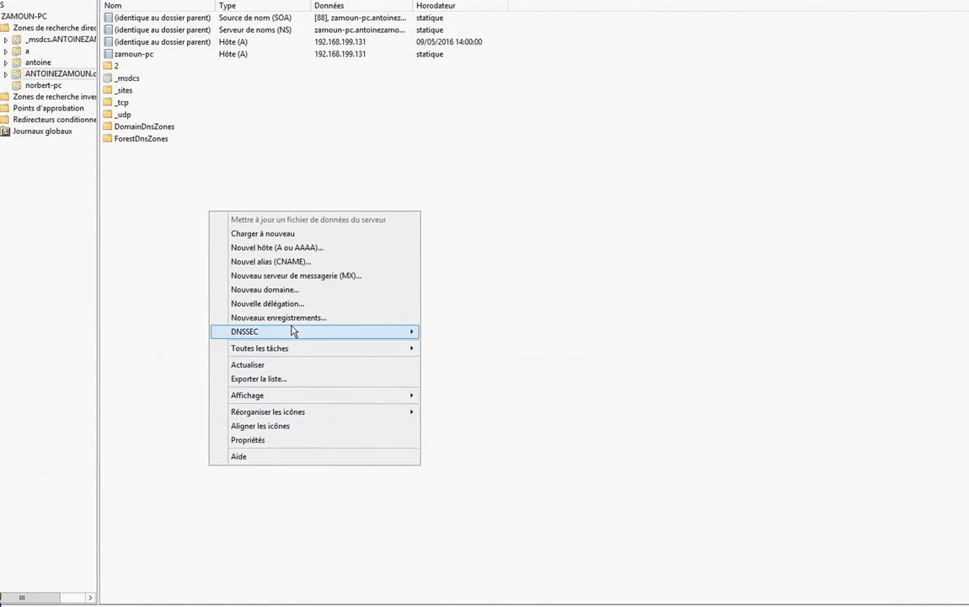
# Step: Create a host (A) record named 192.168.0.2 with IP 192.168.0.2, dismissing the already-exists error
pyautogui.click(283, 249)
pyautogui.write('9123.16')
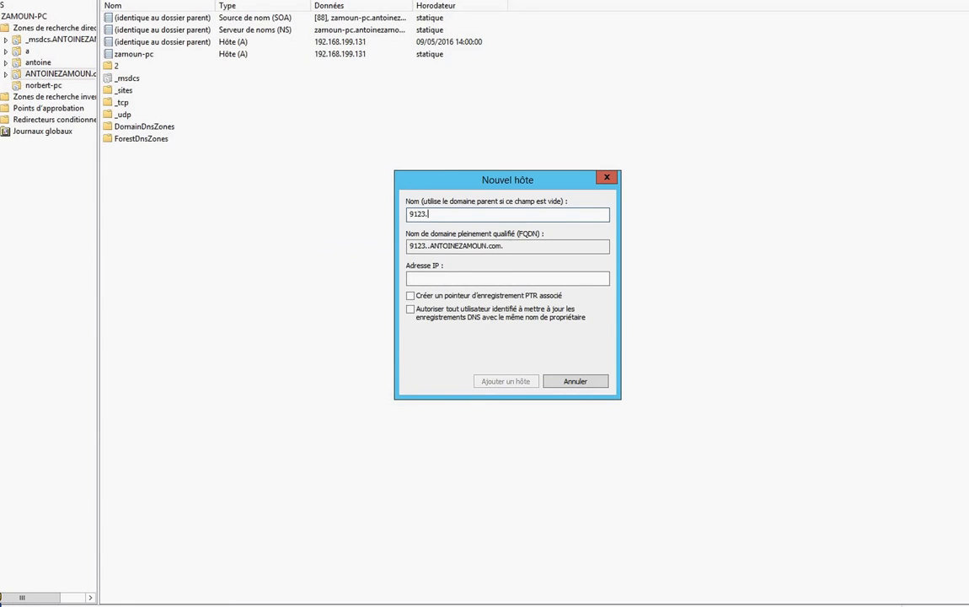
pyautogui.press('BackSpace')
pyautogui.press('BackSpace')
pyautogui.press('BackSpace')
pyautogui.press('BackSpace')
pyautogui.press('BackSpace')
pyautogui.press('BackSpace')
pyautogui.press('BackSpace')
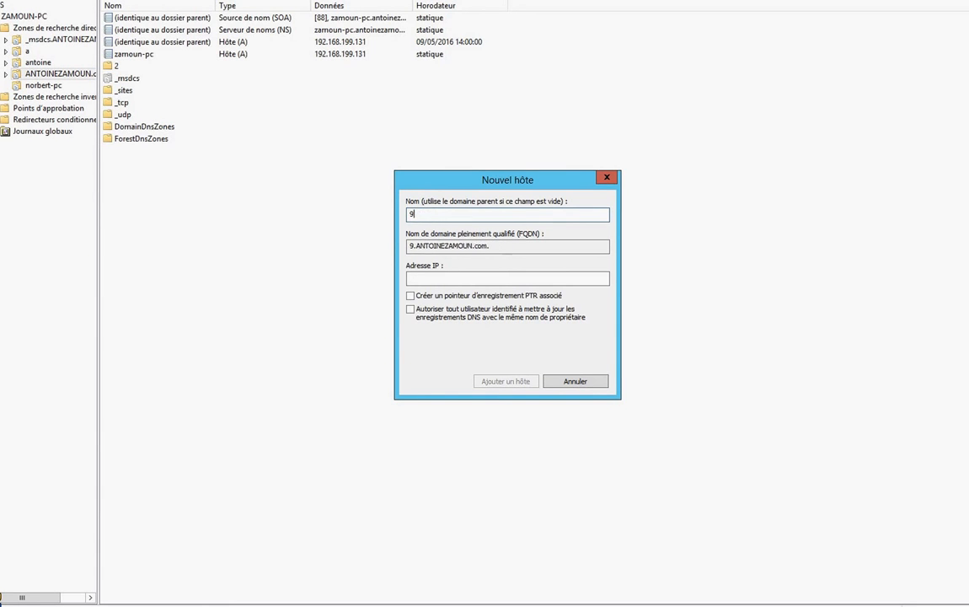
pyautogui.write('192.167.')
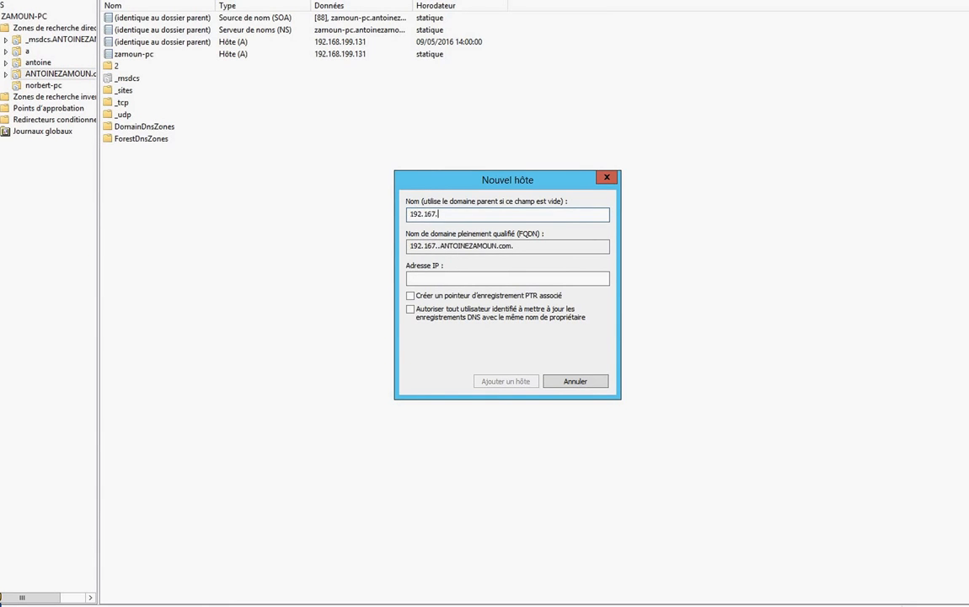
pyautogui.press('BackSpace')
pyautogui.press('BackSpace')
pyautogui.press('BackSpace')
pyautogui.write('68.0.2')
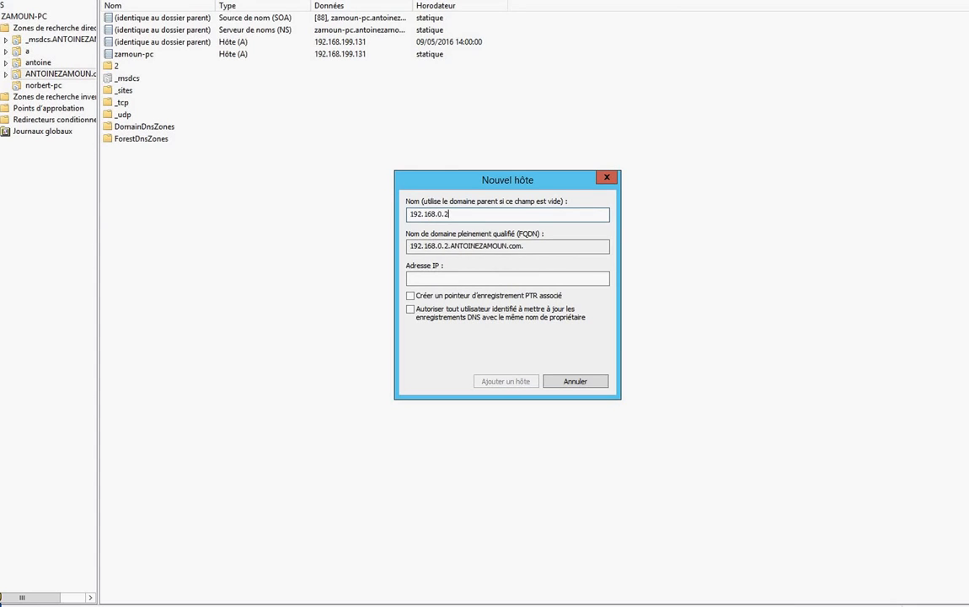
pyautogui.press('Tab')
pyautogui.press('Tab')
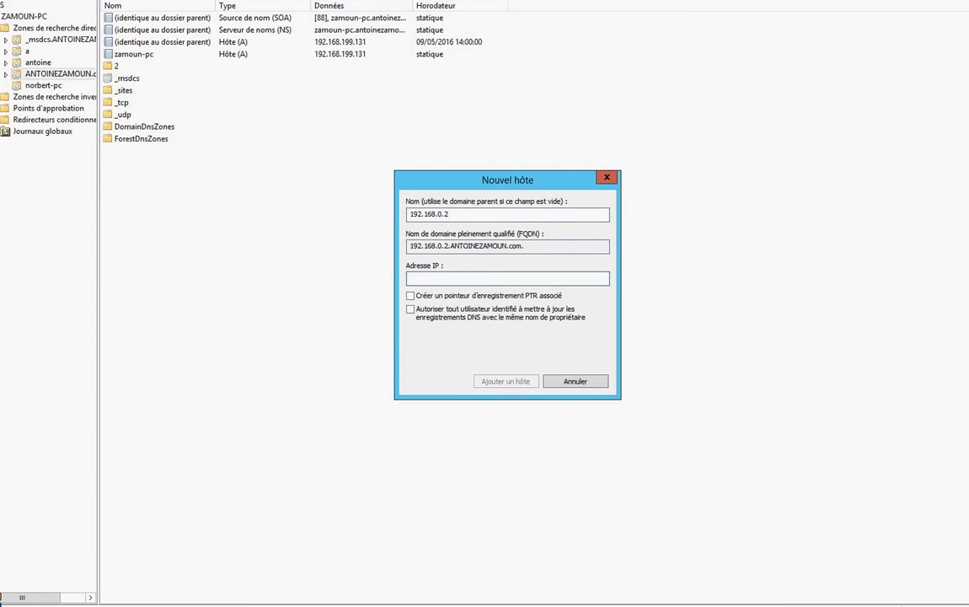
pyautogui.write('192.168.0.2')
pyautogui.press('Return')
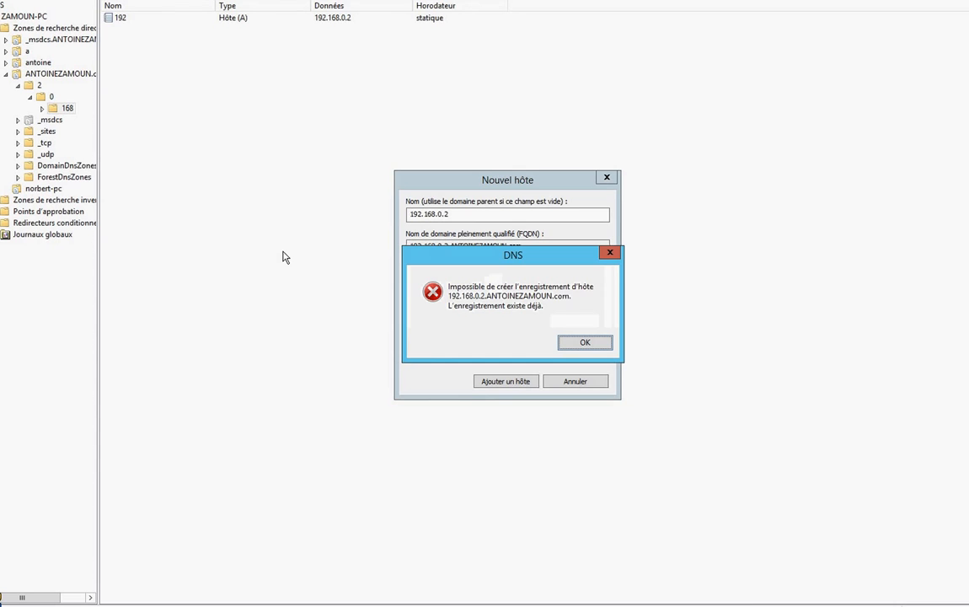
pyautogui.press('Return')
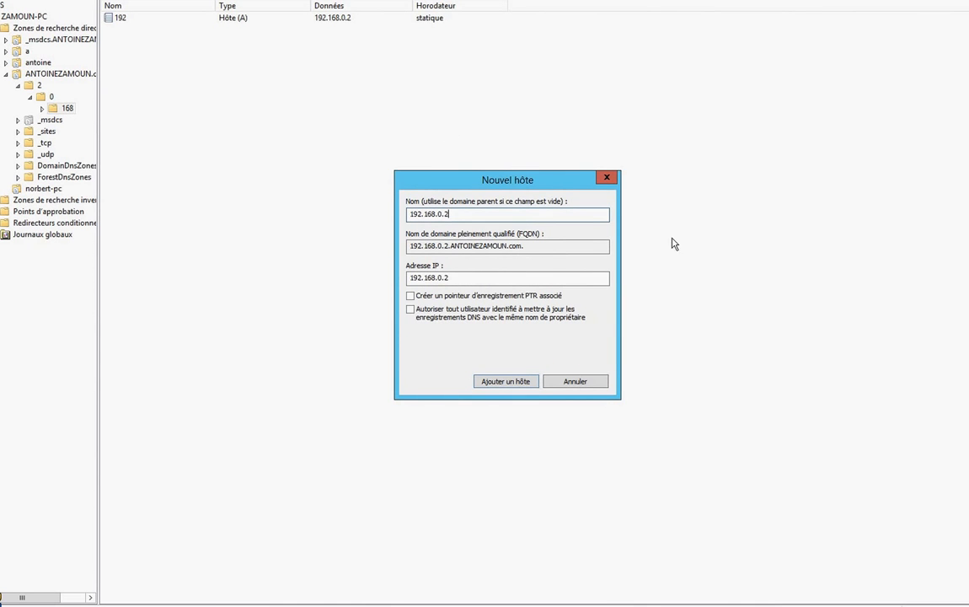
# Step: Change the IP to 192.168.0.10, add the host, and close the form
pyautogui.click(462, 279)
pyautogui.press('BackSpace')
pyautogui.write('10')
pyautogui.press('Return')
pyautogui.press('Return')
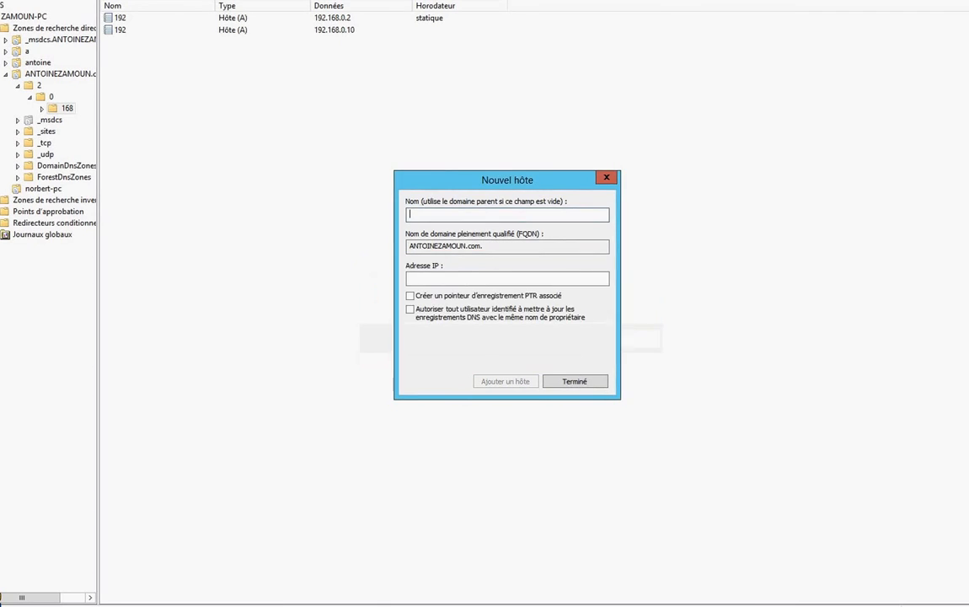
pyautogui.click(571, 381)
# Step: Inspect the properties of the 192.168.0.2 and 192.168.0.10 records, then select the 168 folder
pyautogui.doubleClick(345, 18)
pyautogui.press('Escape')
pyautogui.doubleClick(363, 36)
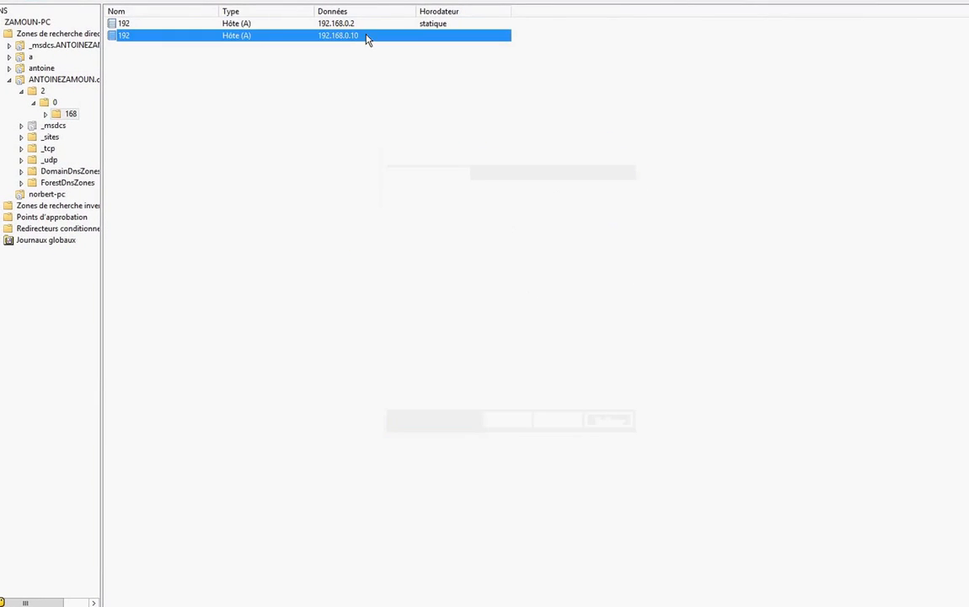
pyautogui.click(641, 168)
pyautogui.click(12, 113)
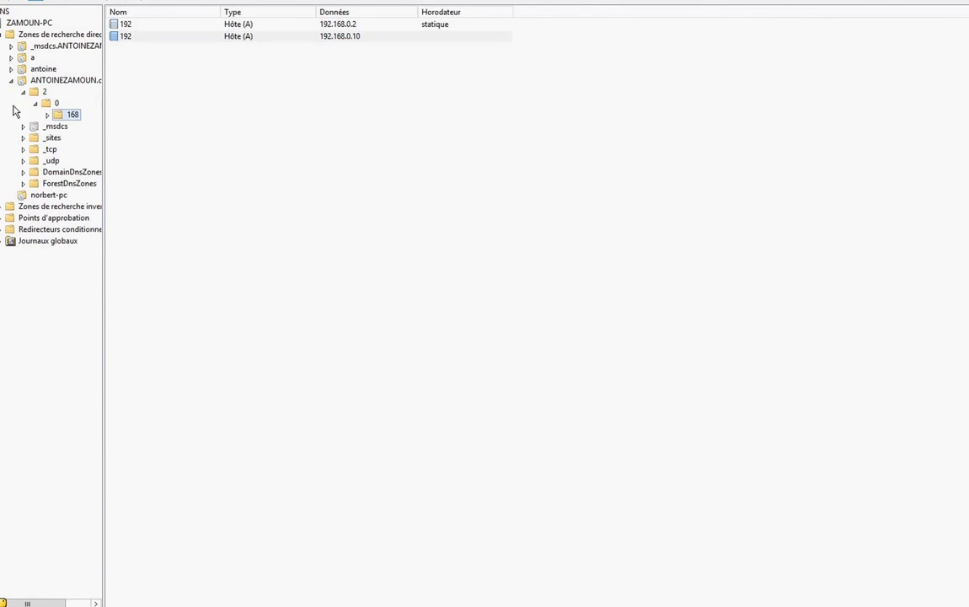
# Step: Add a host record named 192 in the _msdcs zone
pyautogui.click(4, 35)
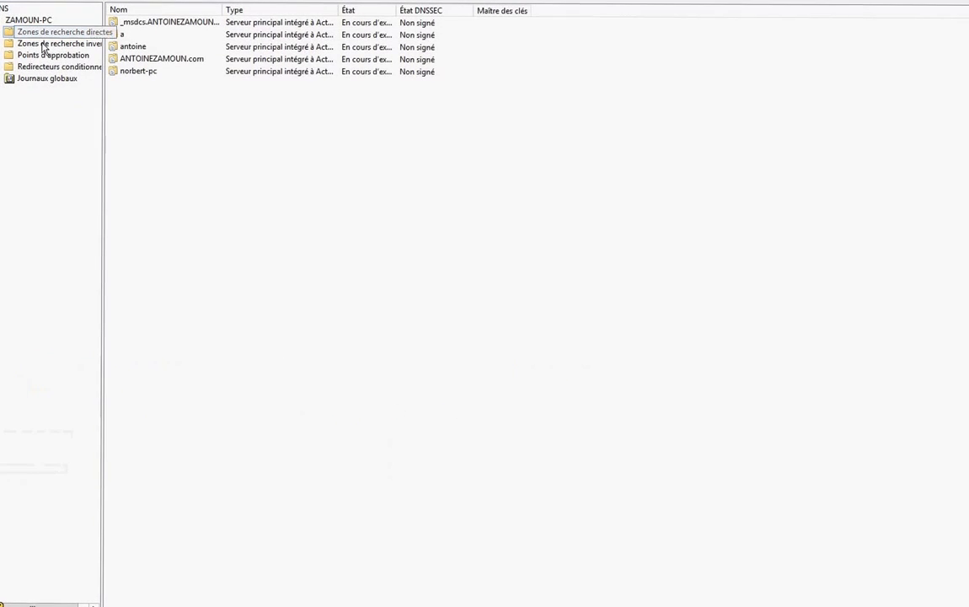
pyautogui.doubleClick(124, 25)
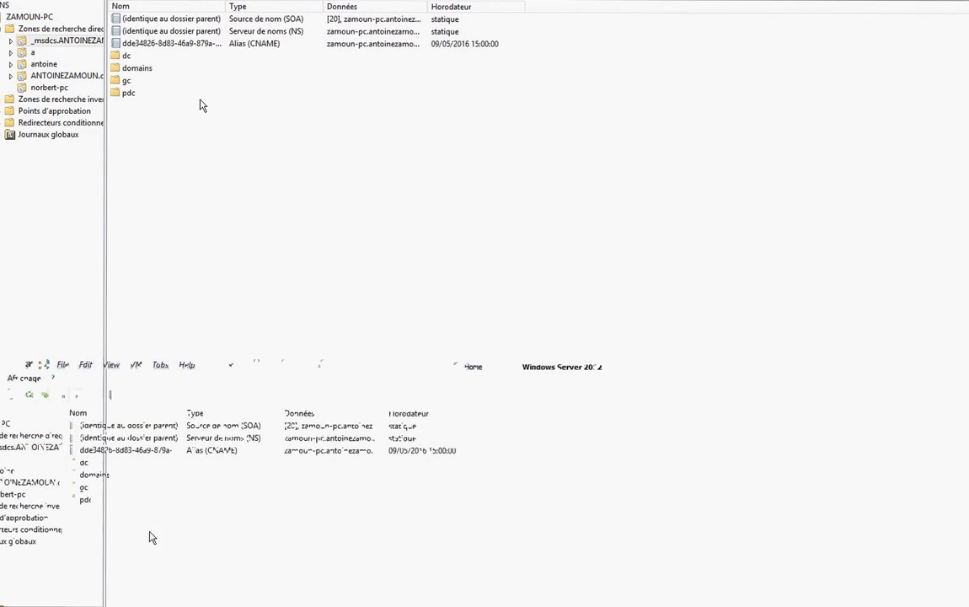
pyautogui.rightClick(248, 181)
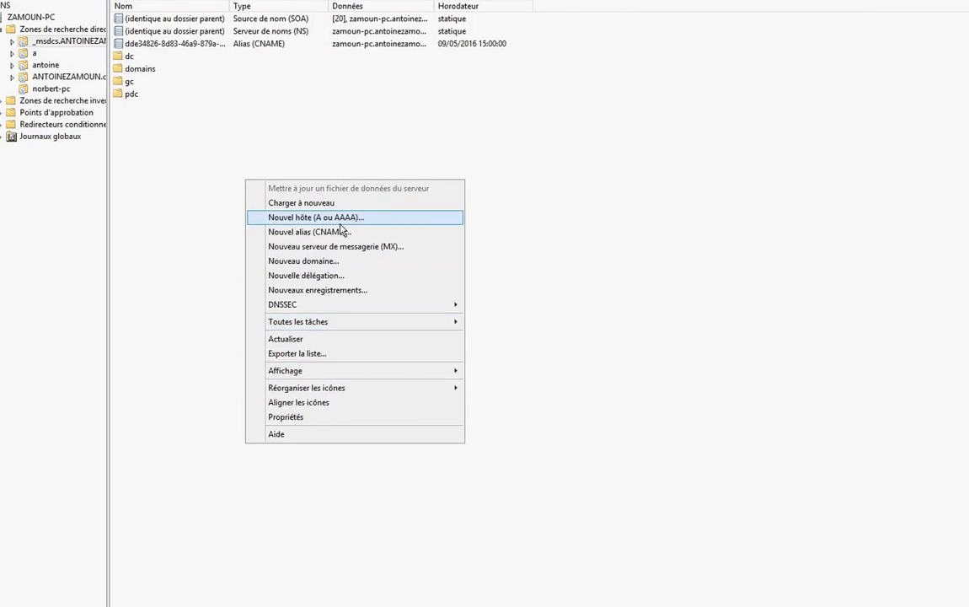
pyautogui.click(299, 216)
pyautogui.write('192')
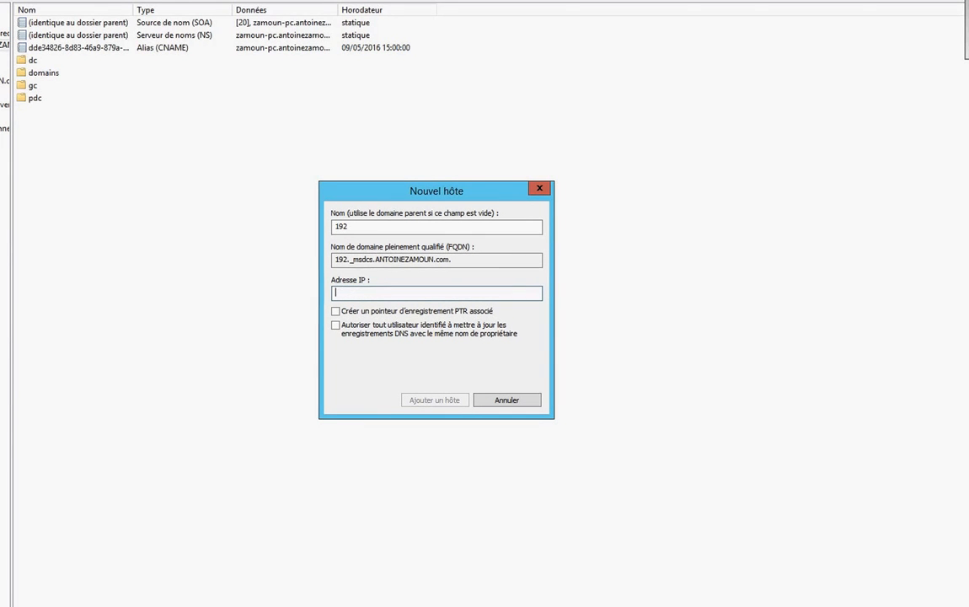
pyautogui.write('10')
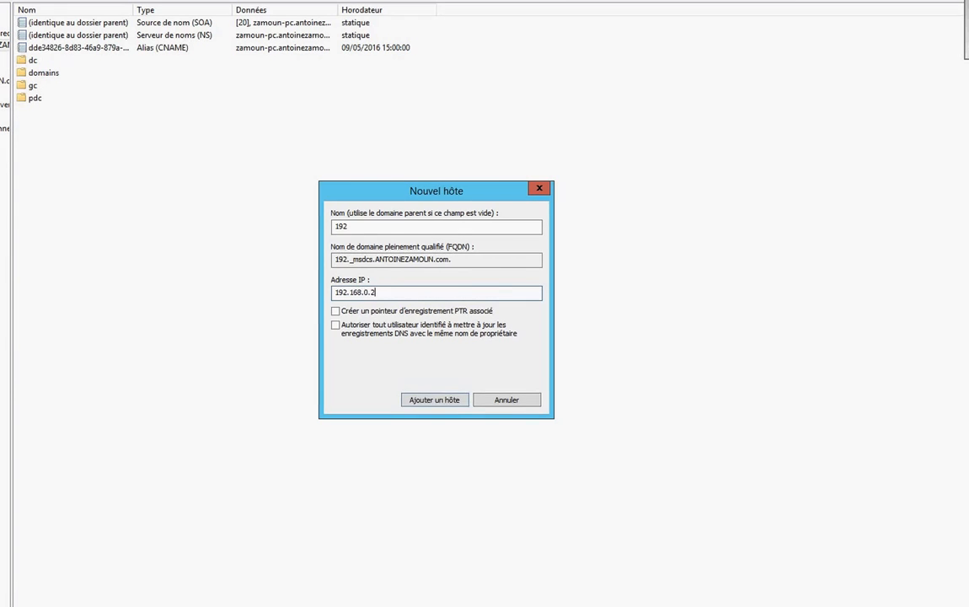
pyautogui.press('Return')
pyautogui.press('Return')
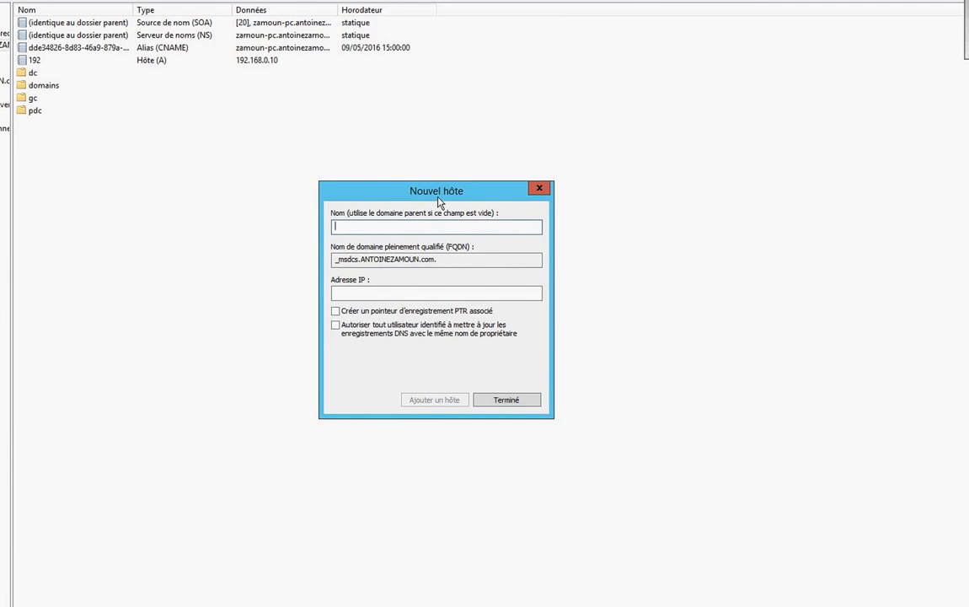
# Step: Add another 192 host record pointing to 192.168.0.2 and close the new-host form
pyautogui.write('192')
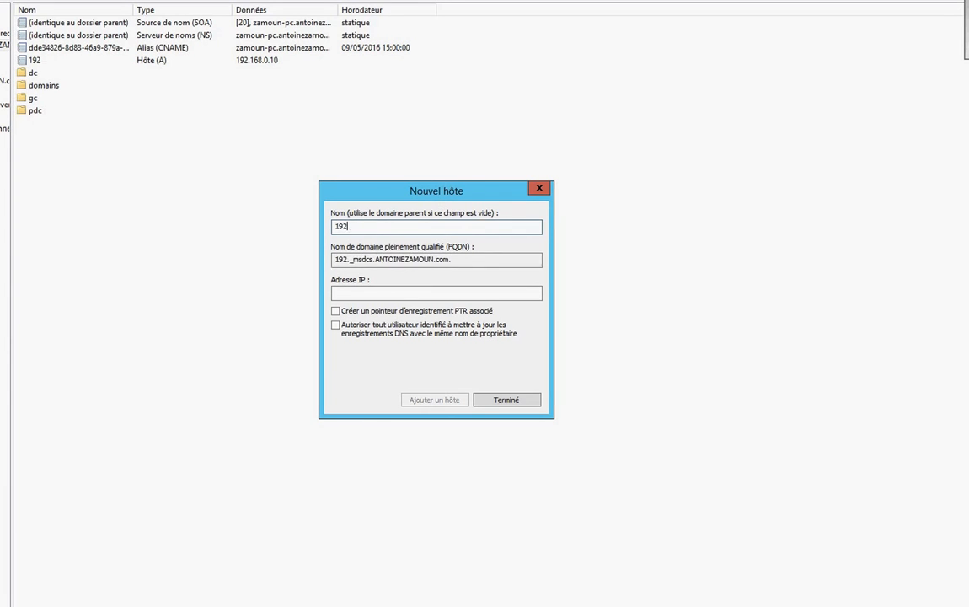
pyautogui.press('Tab')
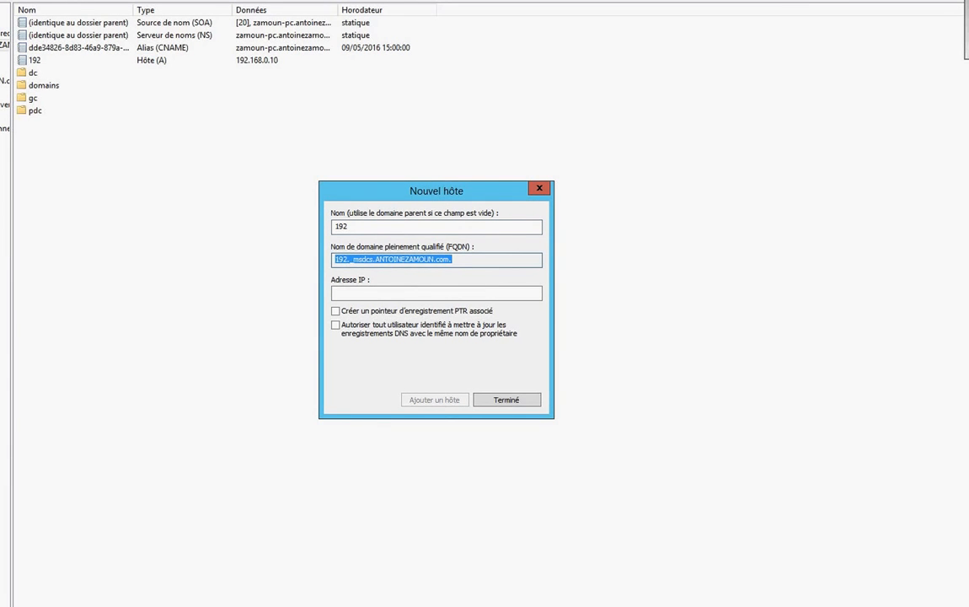
pyautogui.press('Tab')
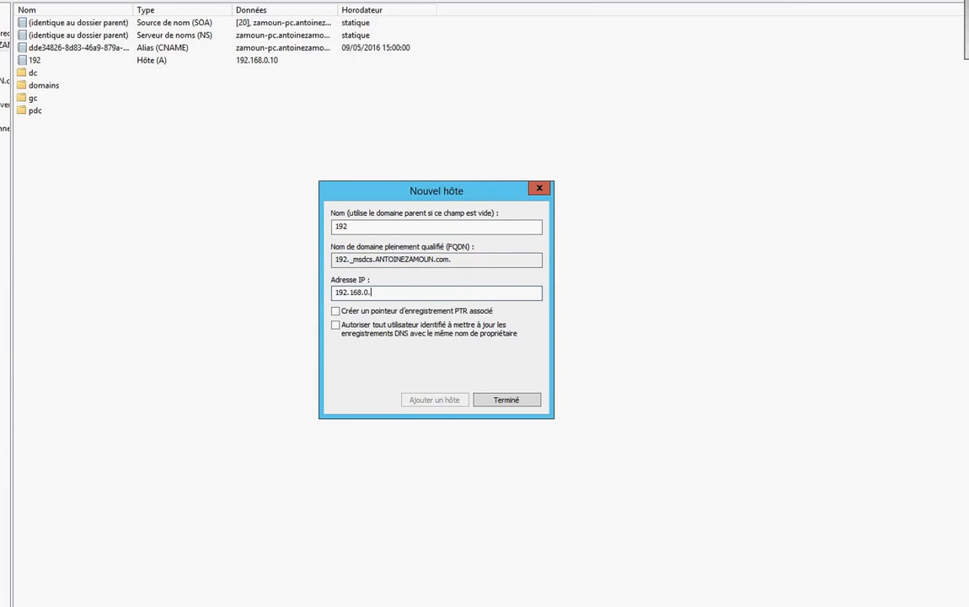
pyautogui.write('192.168.0.2')
pyautogui.press('Return')
pyautogui.press('Return')
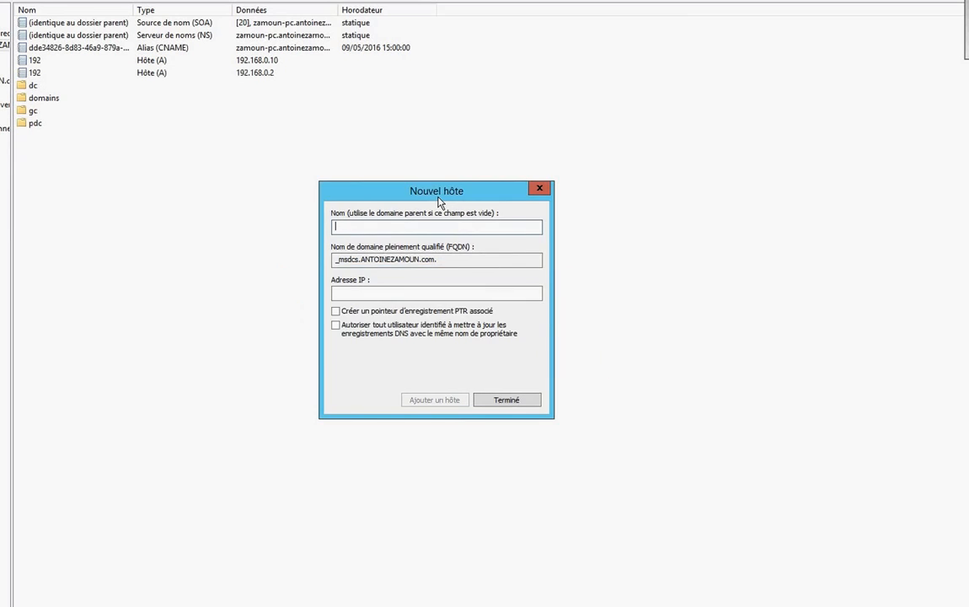
pyautogui.press('Escape')
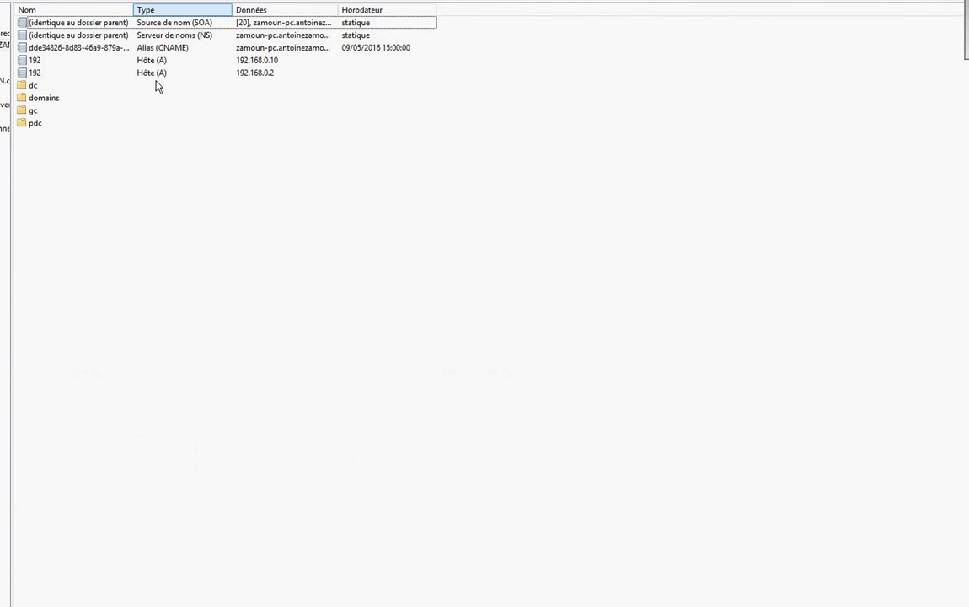
# Step: Dismiss the open-dialogs warning and close the DNS console
pyautogui.click(208, 61)
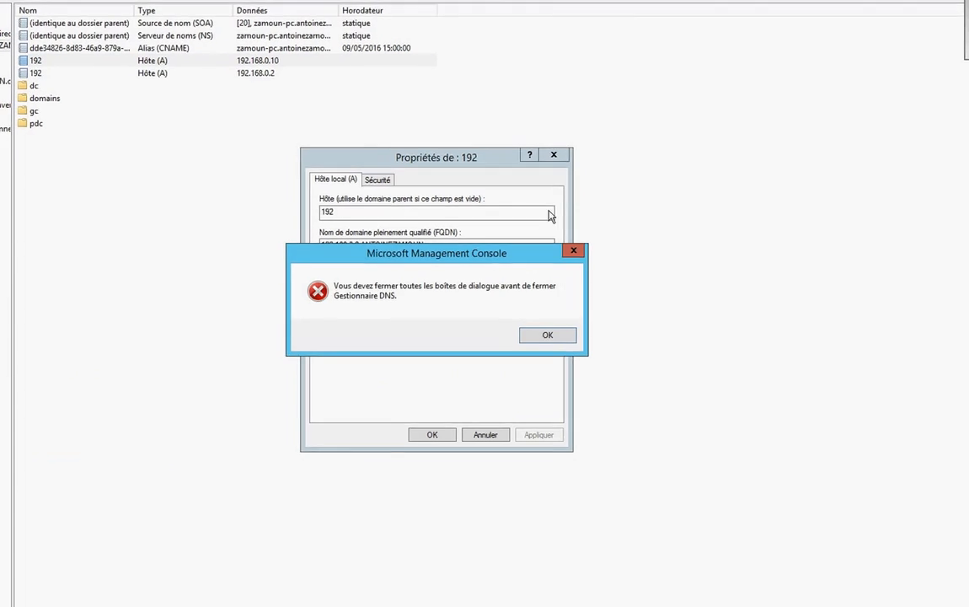
pyautogui.click(551, 338)
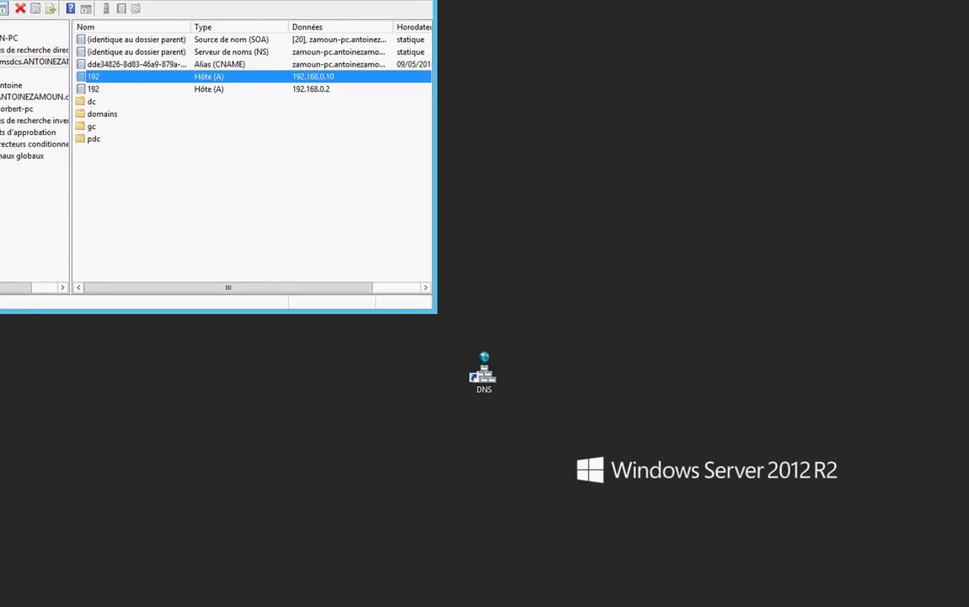
pyautogui.click(413, 3)
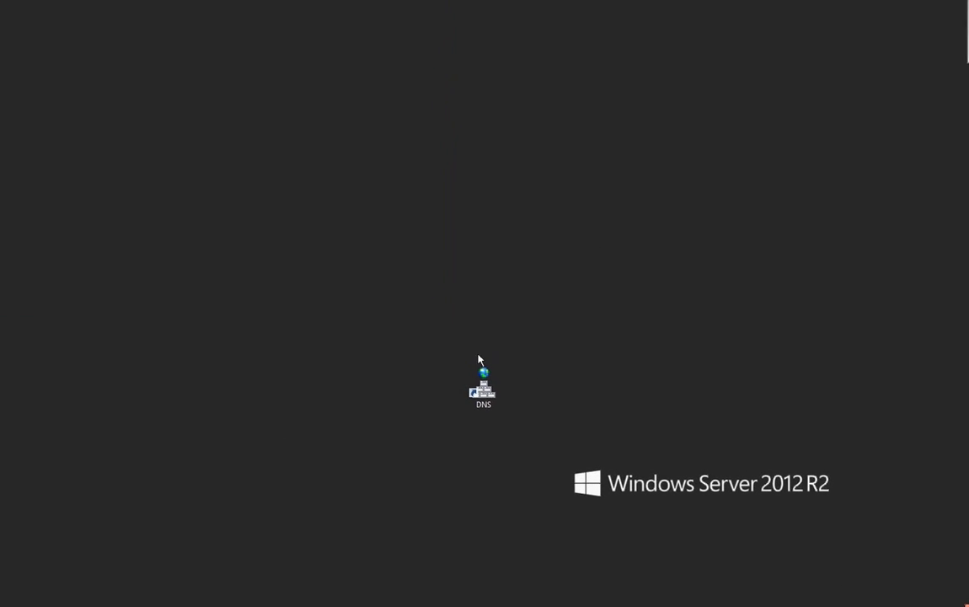
# Step: Rearrange the desktop windows, then launch the Registry Editor from the Win+R Run box
pyautogui.moveTo(484, 383); pyautogui.dragTo(2, 2)
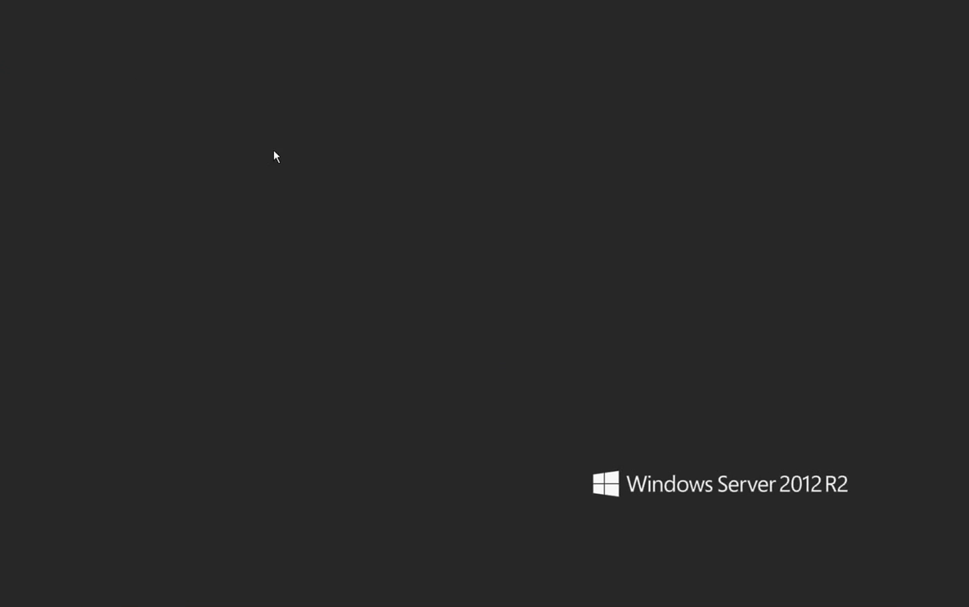
pyautogui.moveTo(139, 121); pyautogui.dragTo(508, 348)
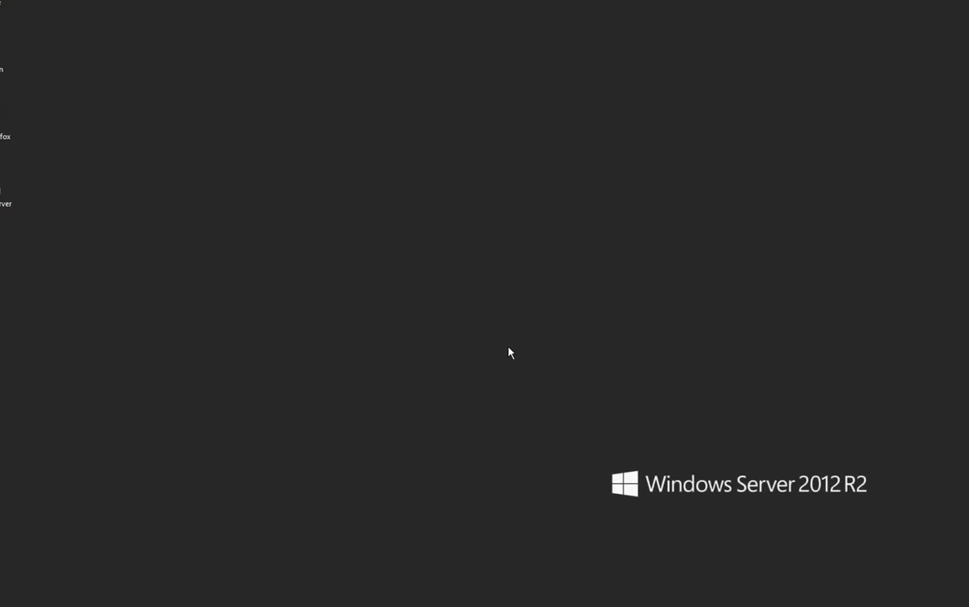
pyautogui.press('super')
pyautogui.press('super')
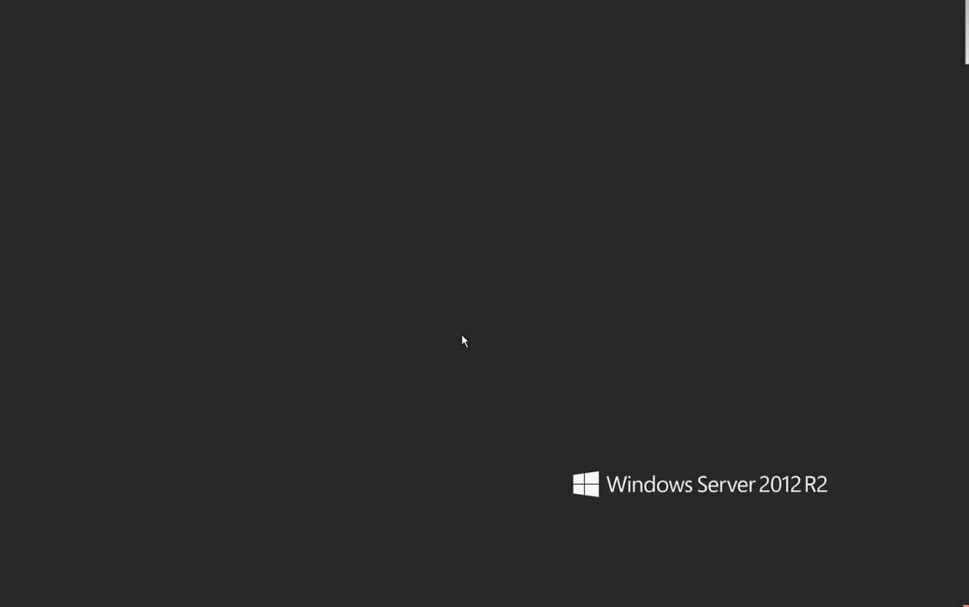
pyautogui.press('super+r')
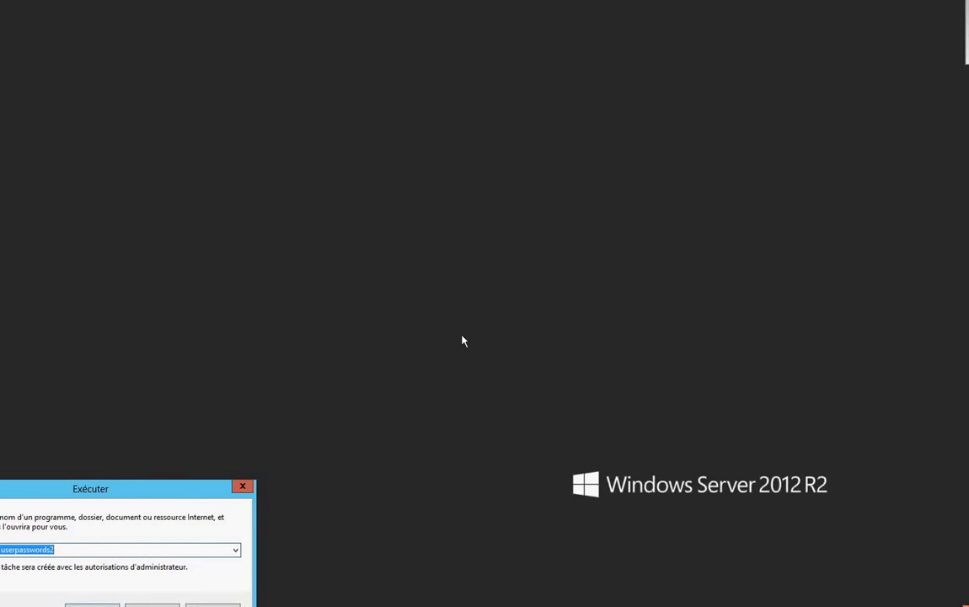
pyautogui.write('cmd')
pyautogui.write('t')
pyautogui.press('BackSpace')
pyautogui.write('c')
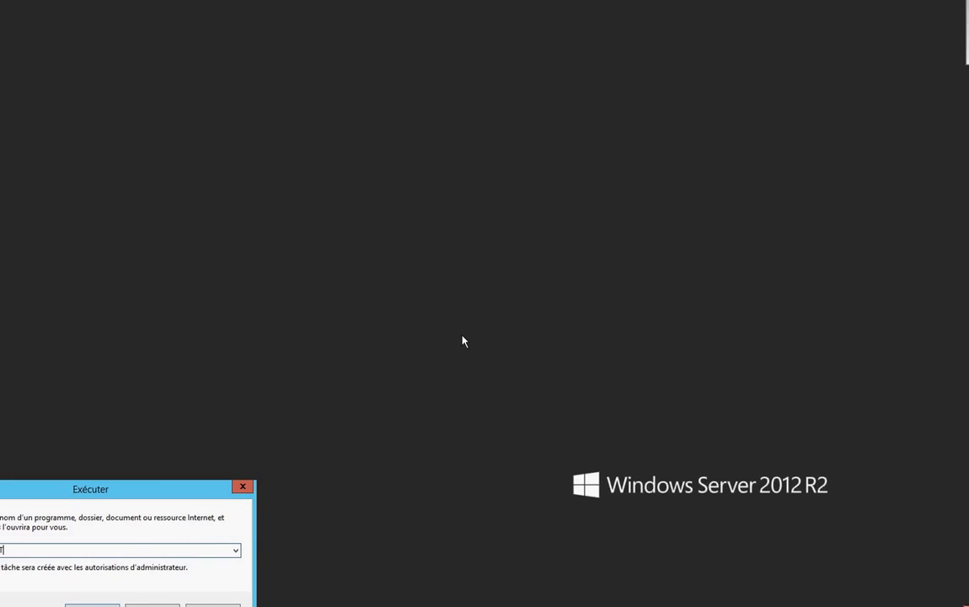
pyautogui.press('Return')
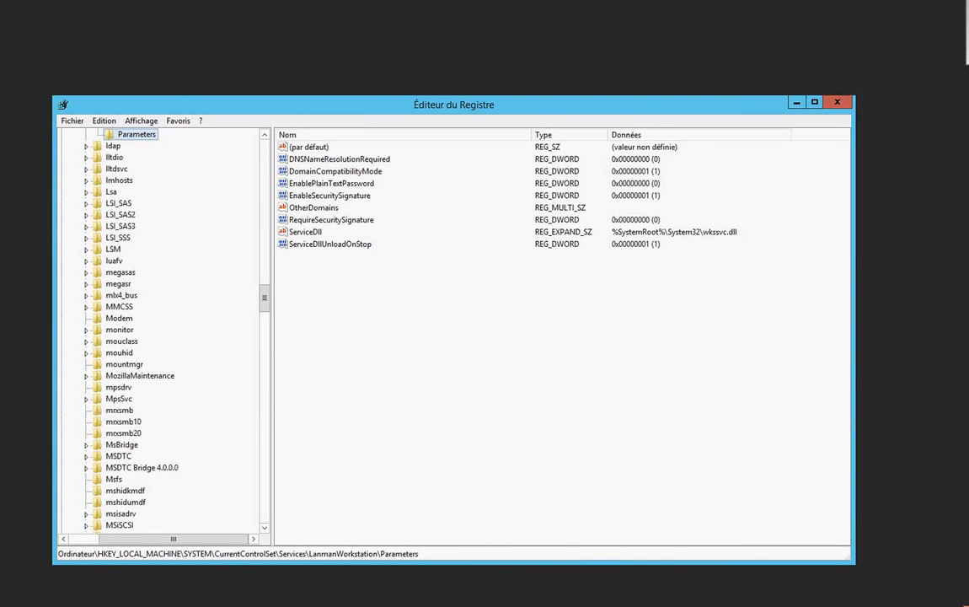
# Step: Maximize Registry Editor and scroll the key tree, keeping the LanmanWorkstation Parameters values listed
pyautogui.scroll(20, 205, 459)
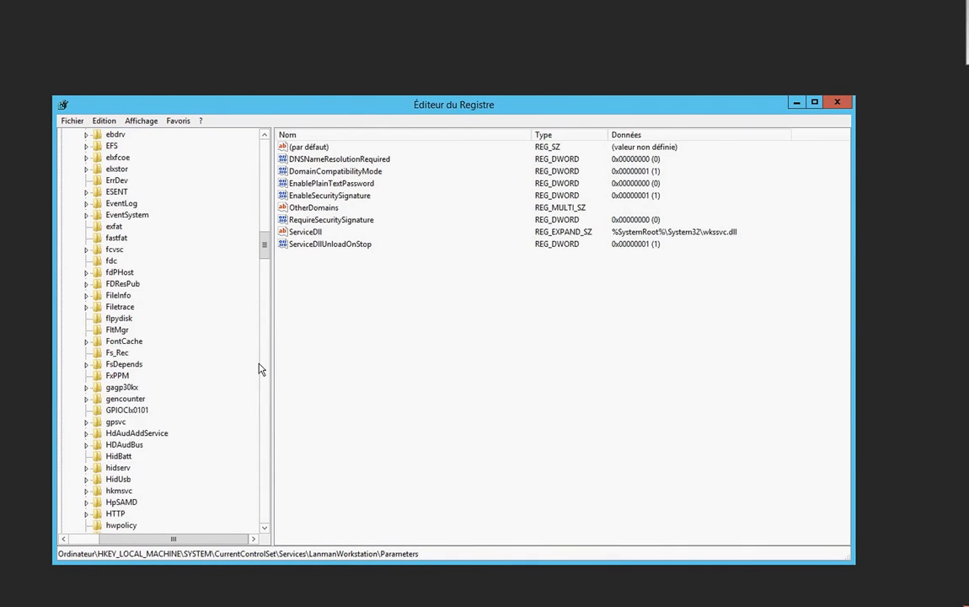
pyautogui.scroll(3, 161, 337)
pyautogui.doubleClick(331, 108)
pyautogui.scroll(12, 160, 338)
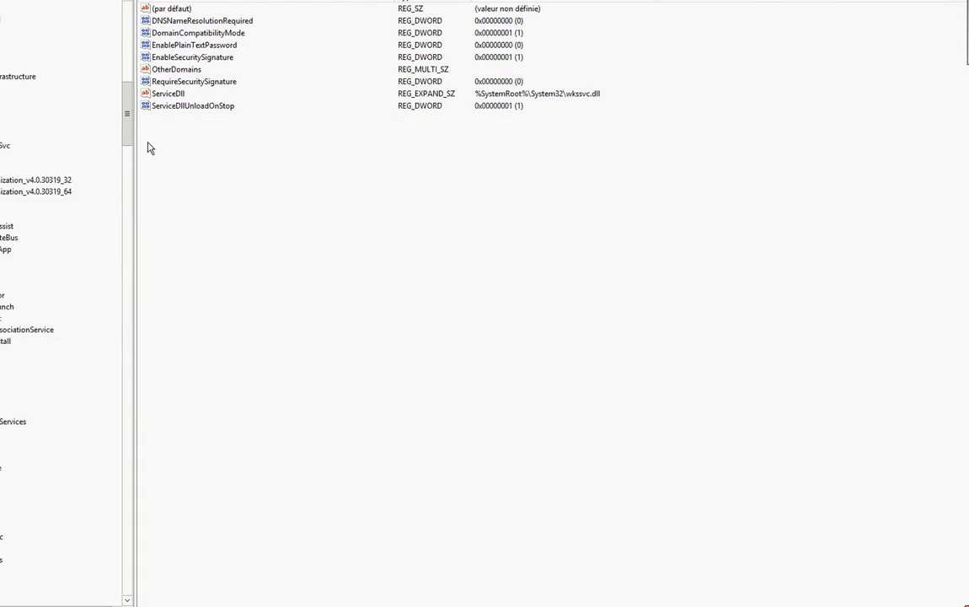
pyautogui.scroll(15, 140, 135)
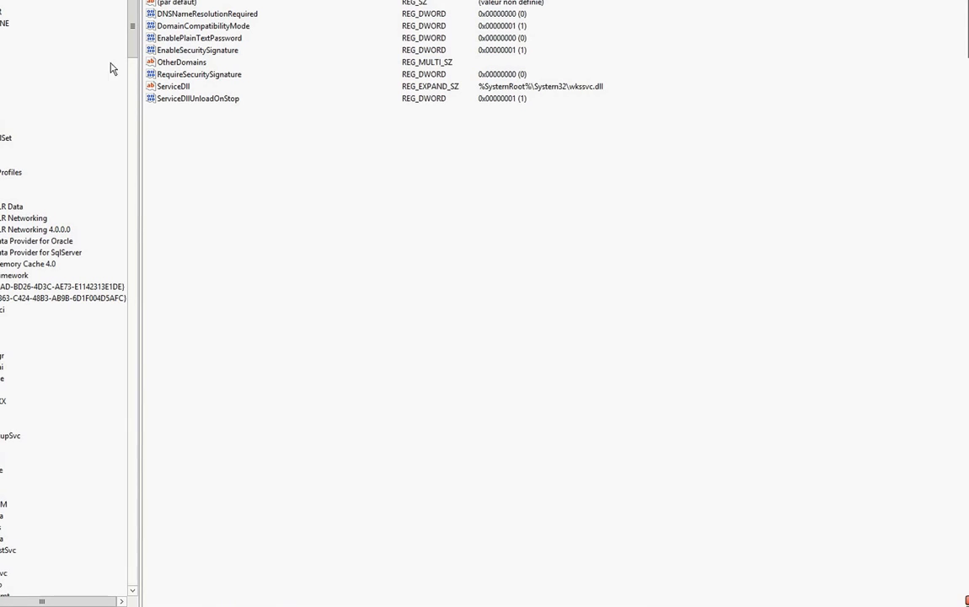
pyautogui.moveTo(134, 48); pyautogui.dragTo(130, 254)
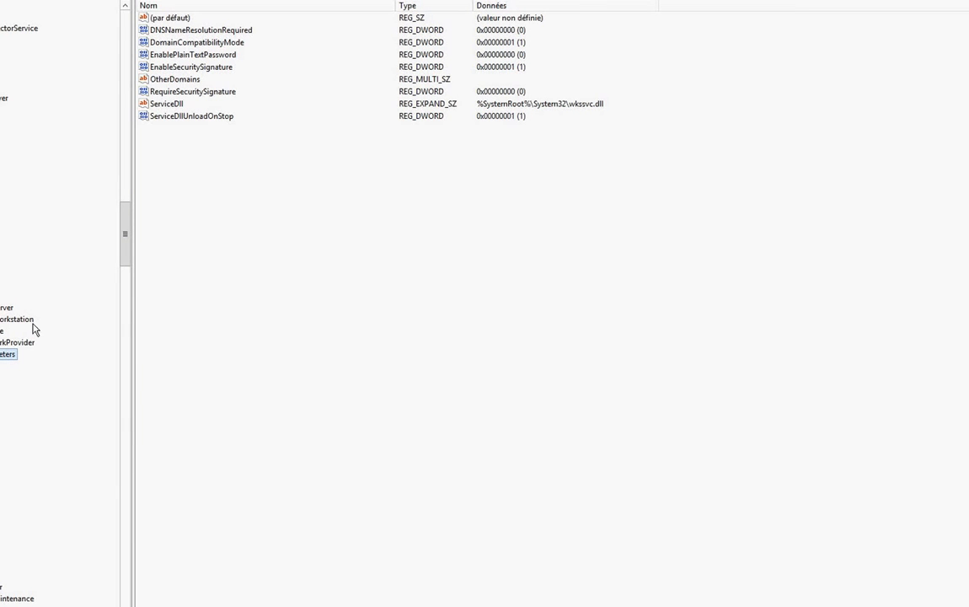
pyautogui.click(190, 30)
pyautogui.click(202, 42)
pyautogui.click(206, 30)
pyautogui.click(226, 54)
pyautogui.click(222, 42)
pyautogui.click(221, 32)
pyautogui.click(220, 40)
pyautogui.click(201, 32)
pyautogui.rightClick(517, 354)
pyautogui.click(528, 346)
pyautogui.rightClick(509, 334)
pyautogui.click(577, 340)
pyautogui.rightClick(575, 339)
pyautogui.click(593, 350)
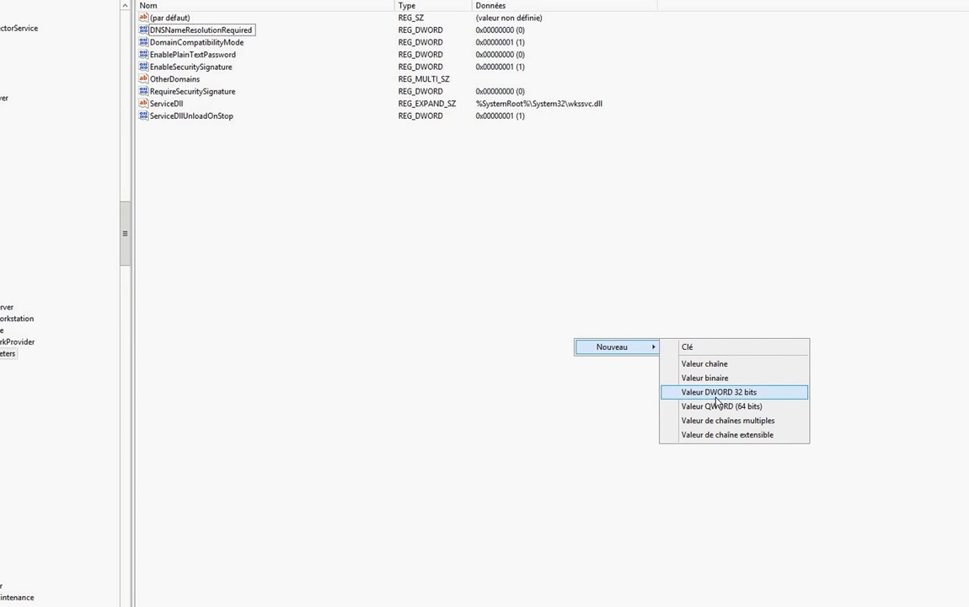
pyautogui.click(408, 379)
pyautogui.doubleClick(158, 30)
pyautogui.click(153, 31)
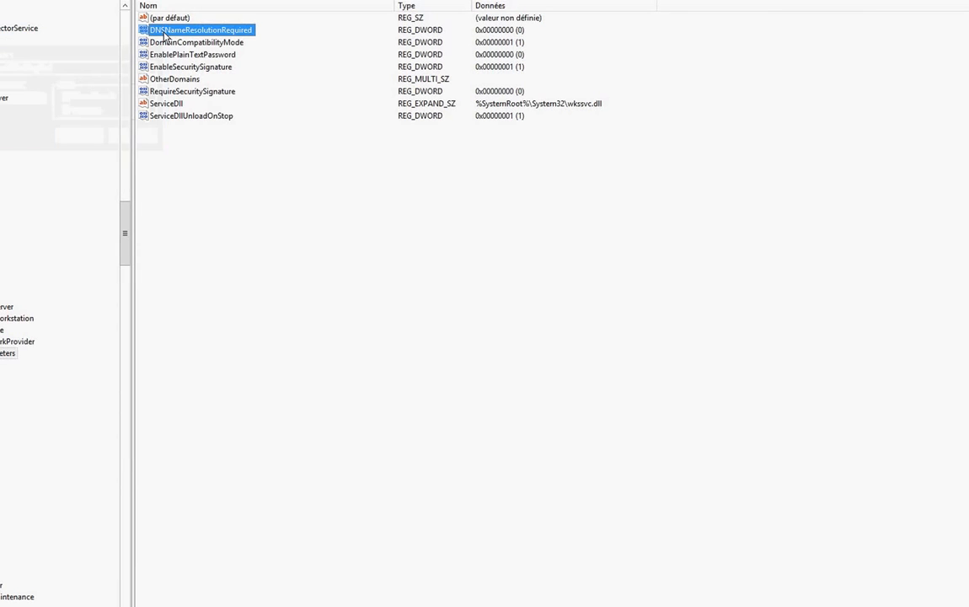
pyautogui.keyDown('shift'); pyautogui.click(177, 42); pyautogui.keyUp('shift')
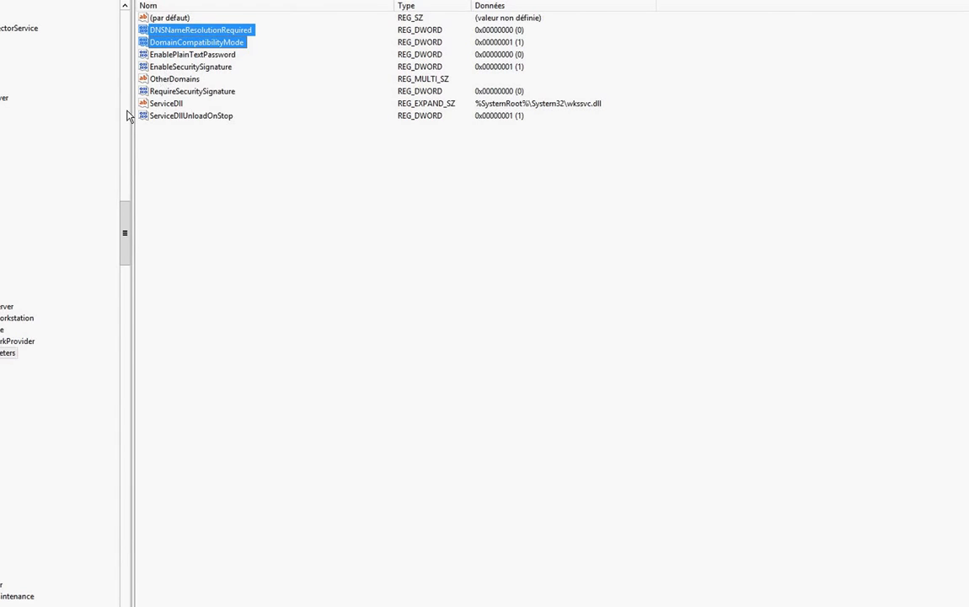
pyautogui.click(520, 437)
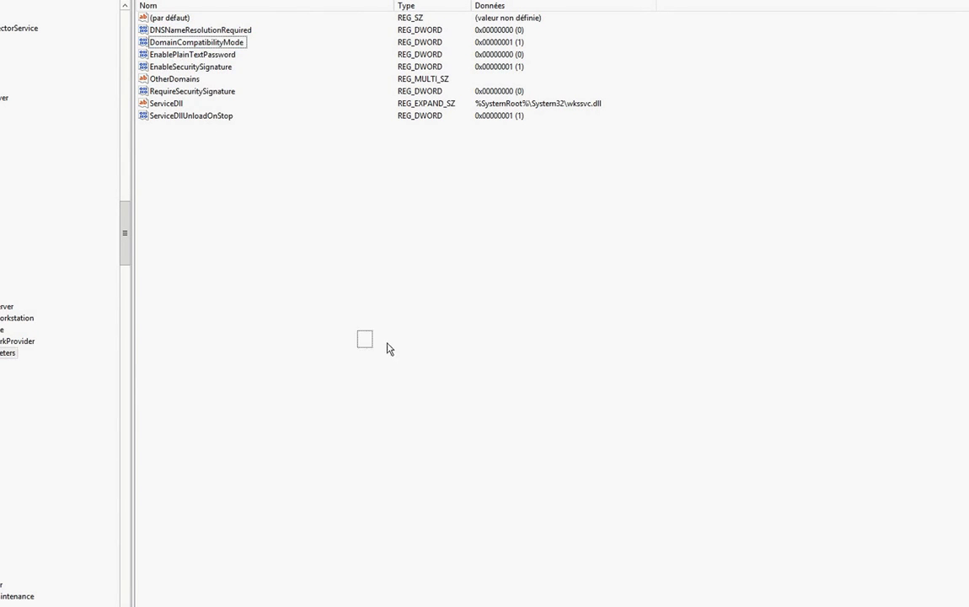
pyautogui.click(227, 32)
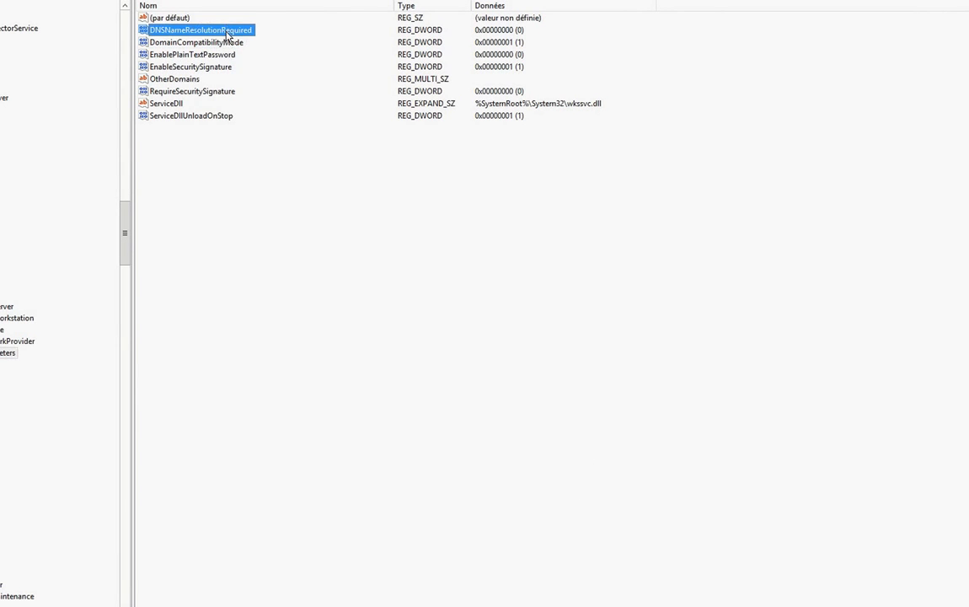
pyautogui.click(228, 42)
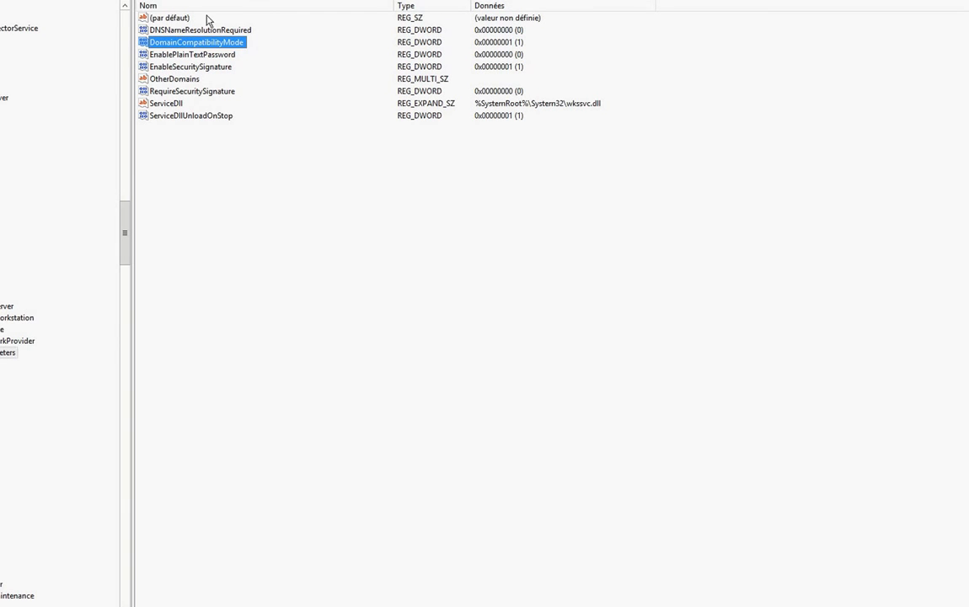
pyautogui.click(168, 33)
pyautogui.click(169, 44)
pyautogui.click(177, 31)
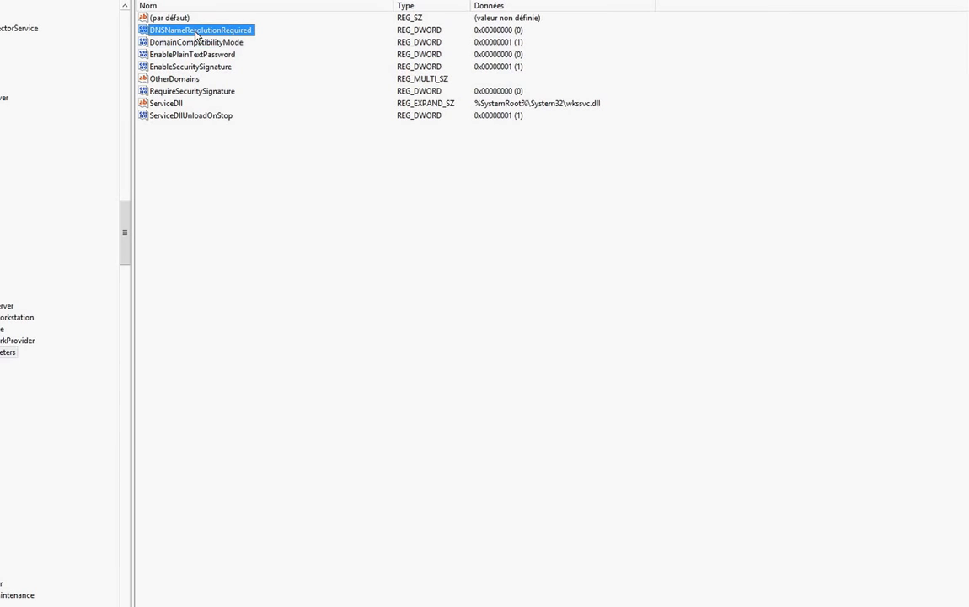
pyautogui.click(209, 45)
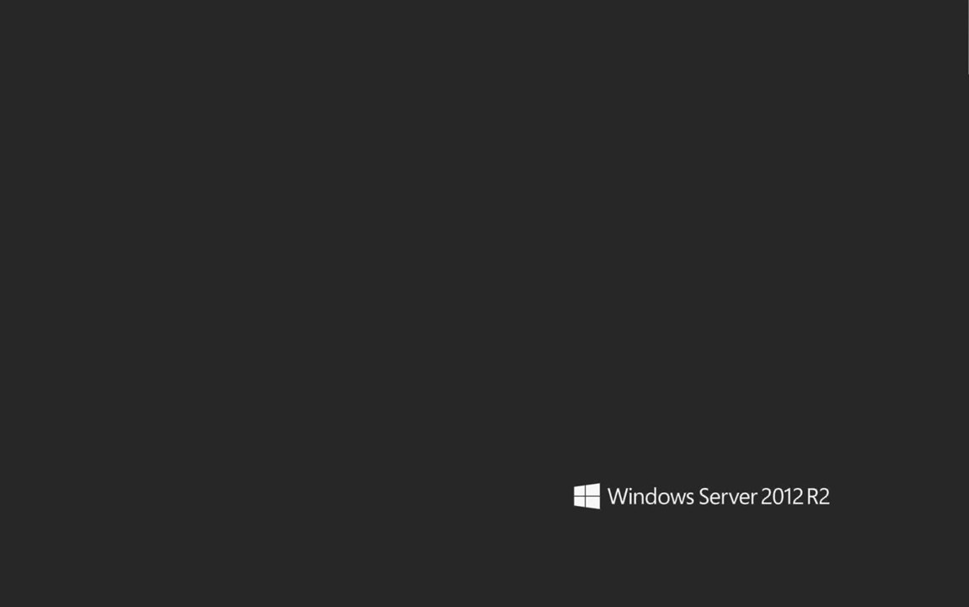
# Step: Launch the control userpasswords2 user accounts command from the Win+R Run box
pyautogui.press('super+r')
pyautogui.write('c')
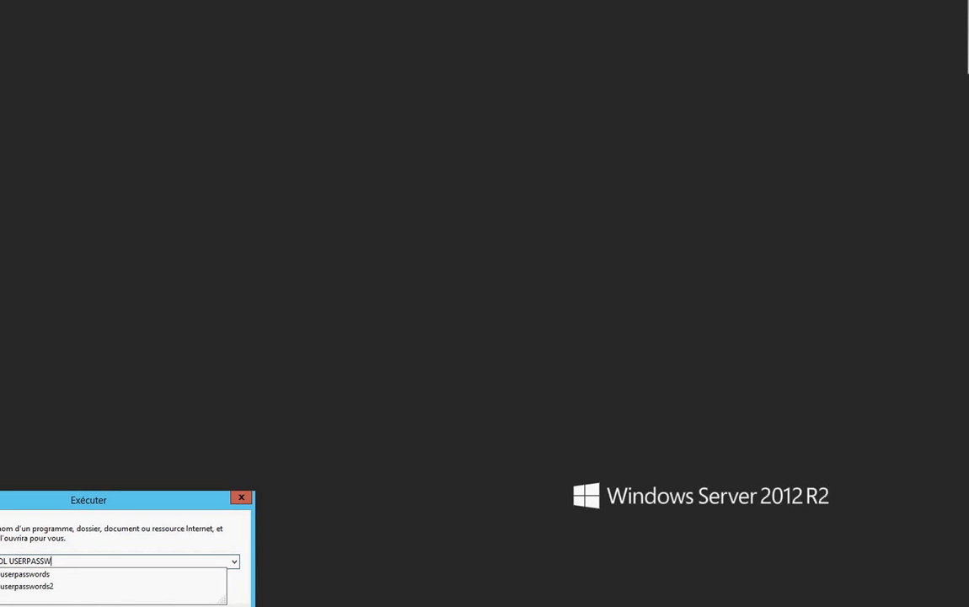
pyautogui.press('Return')
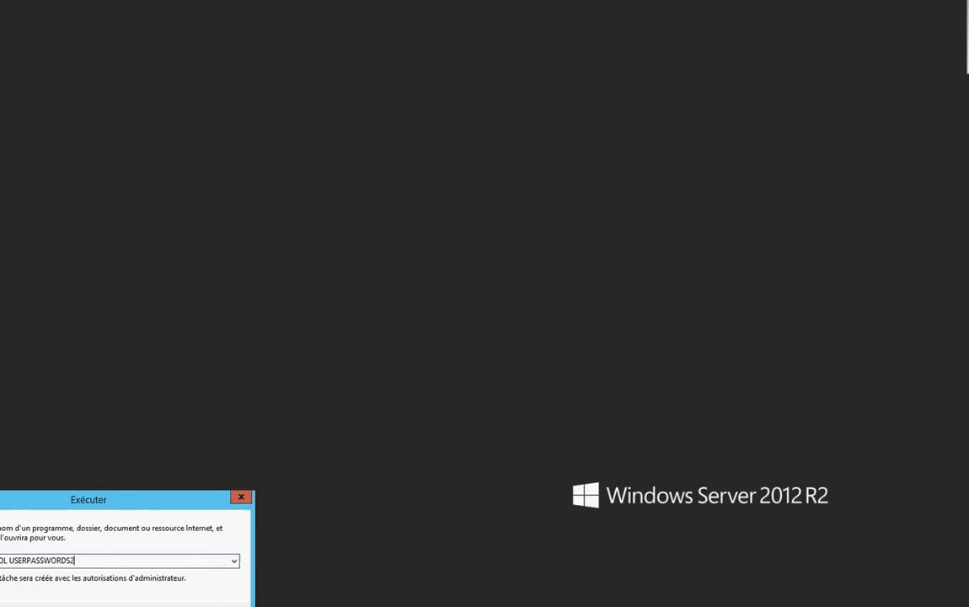
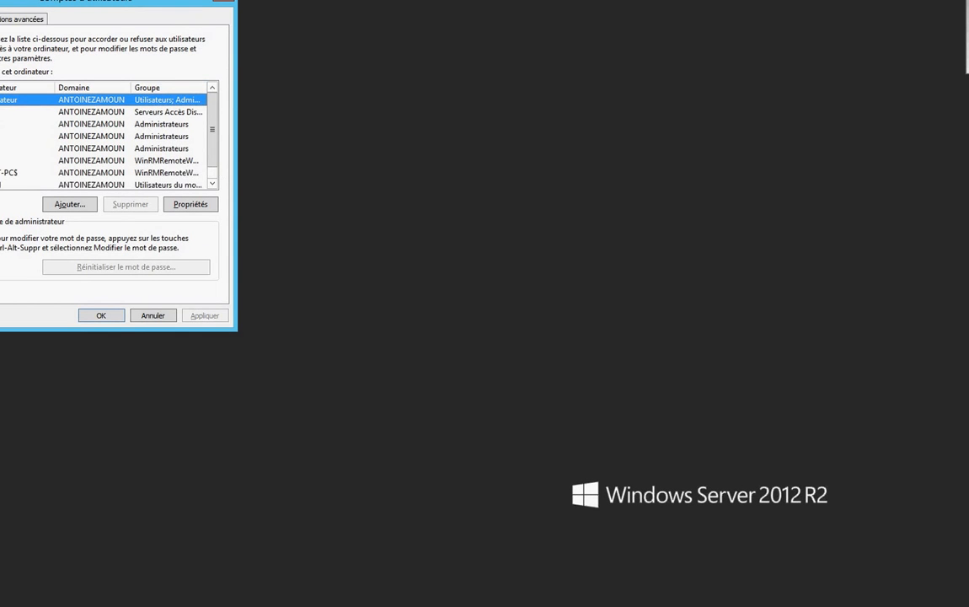
# Step: Select the domain user account in User Accounts and open its properties
pyautogui.scroll(-1, 10, 168)
pyautogui.click(5, 172)
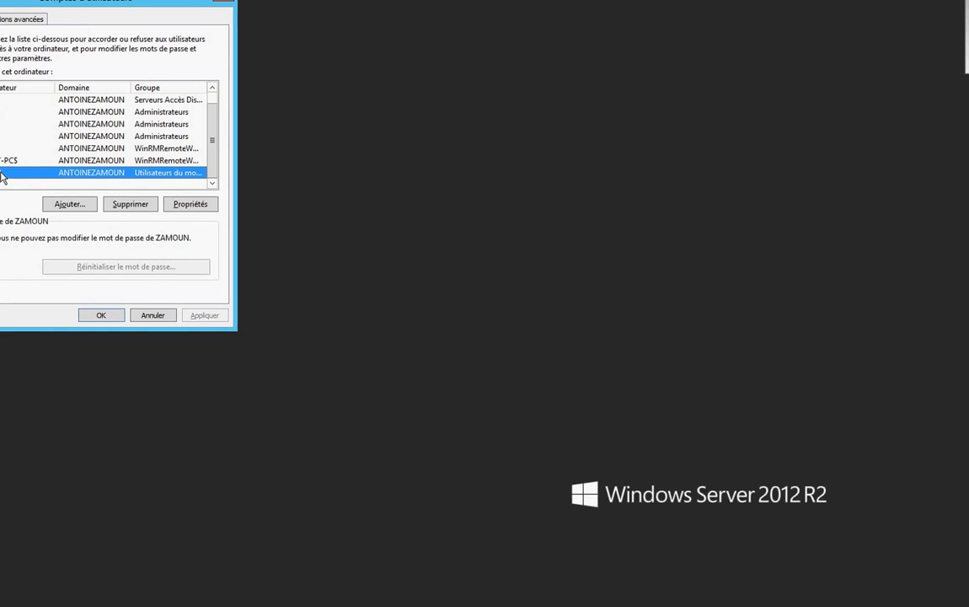
pyautogui.doubleClick(16, 172)
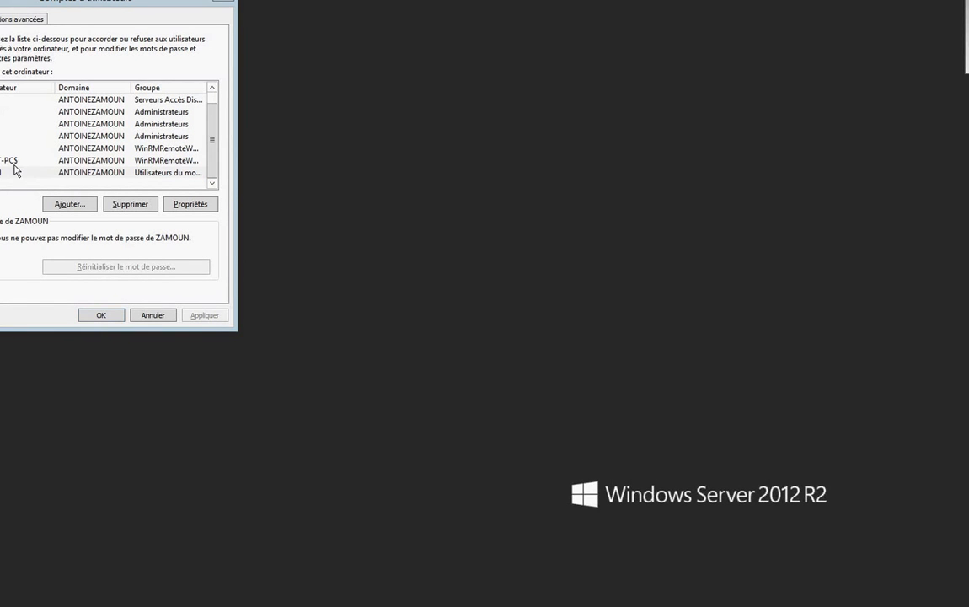
# Step: Review the Options avancées tab, then close User Accounts with OK
pyautogui.press('super+r')
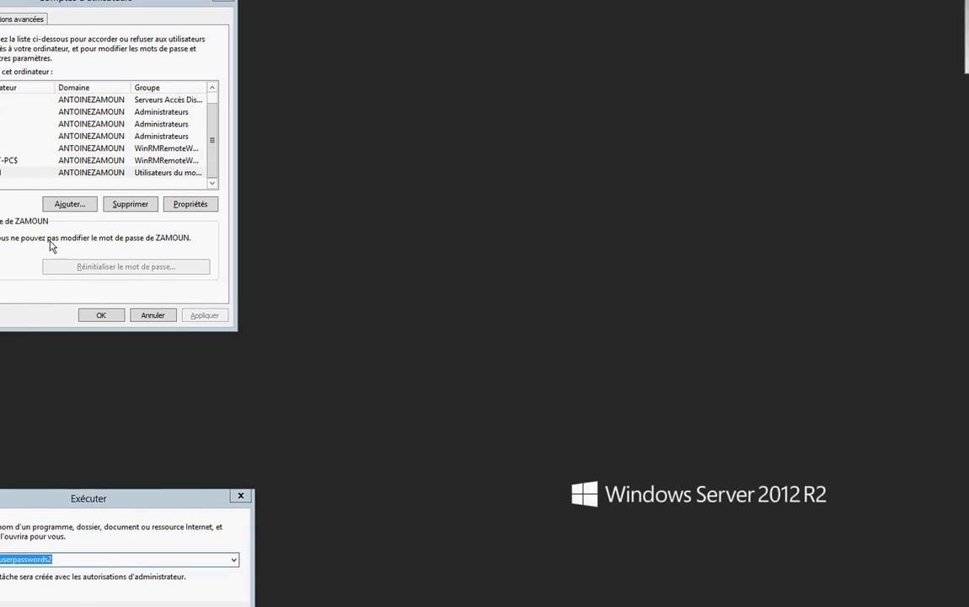
pyautogui.click(2, 172)
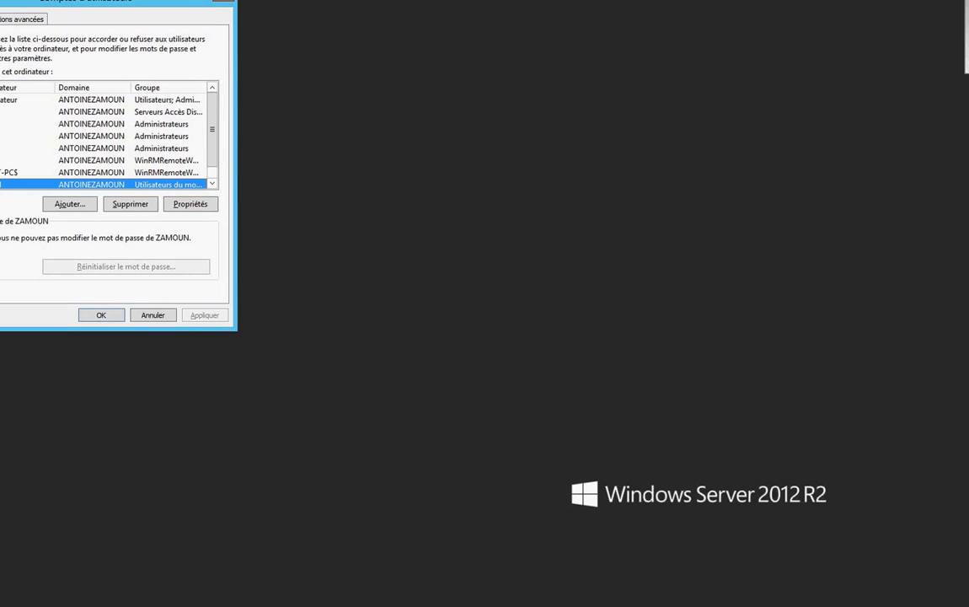
pyautogui.click(7, 26)
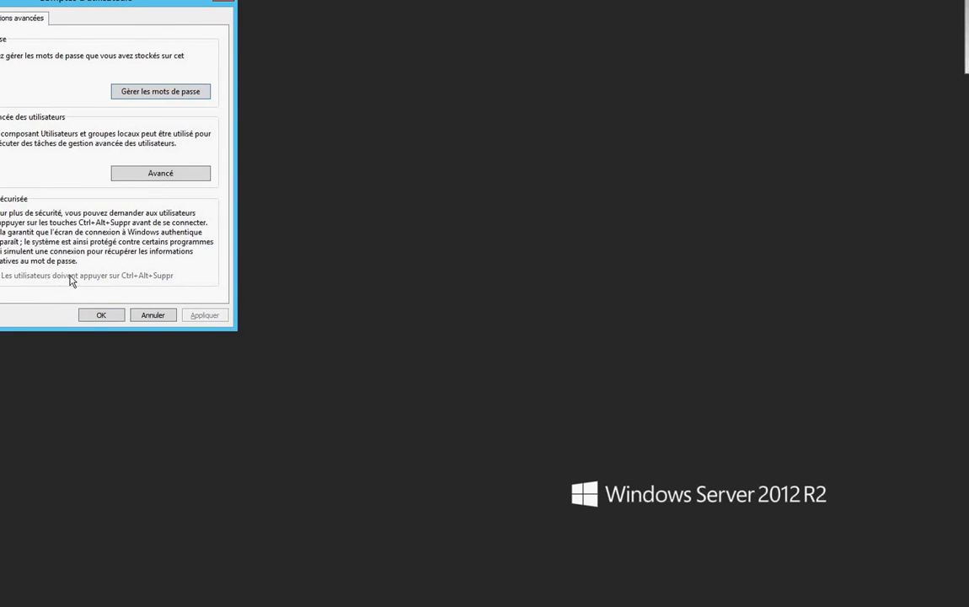
pyautogui.click(101, 315)
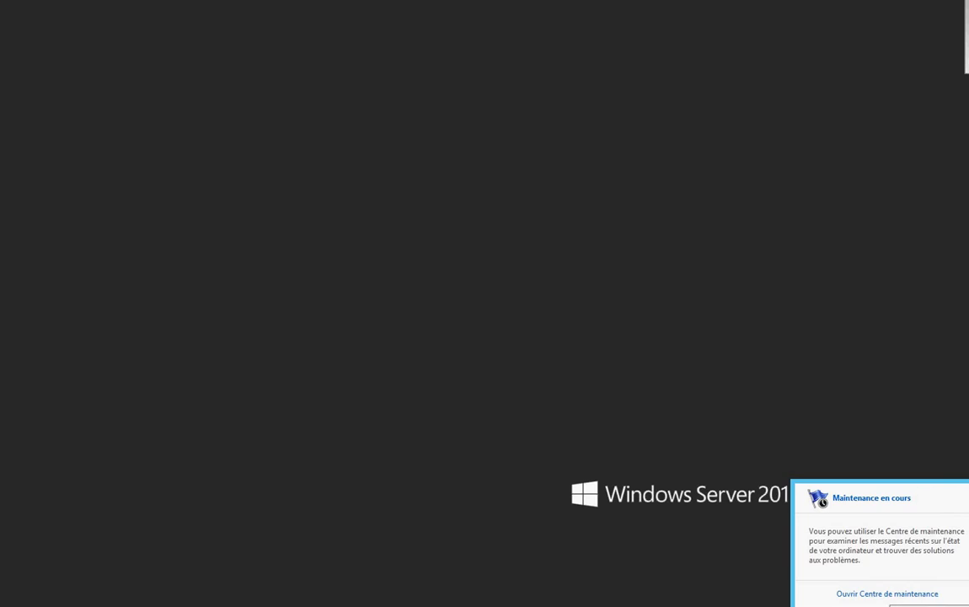
# Step: Open Properties of Ordinateur from the Start menu to view Windows 7 system and domain details
pyautogui.moveTo(194, 373); pyautogui.dragTo(1, 605)
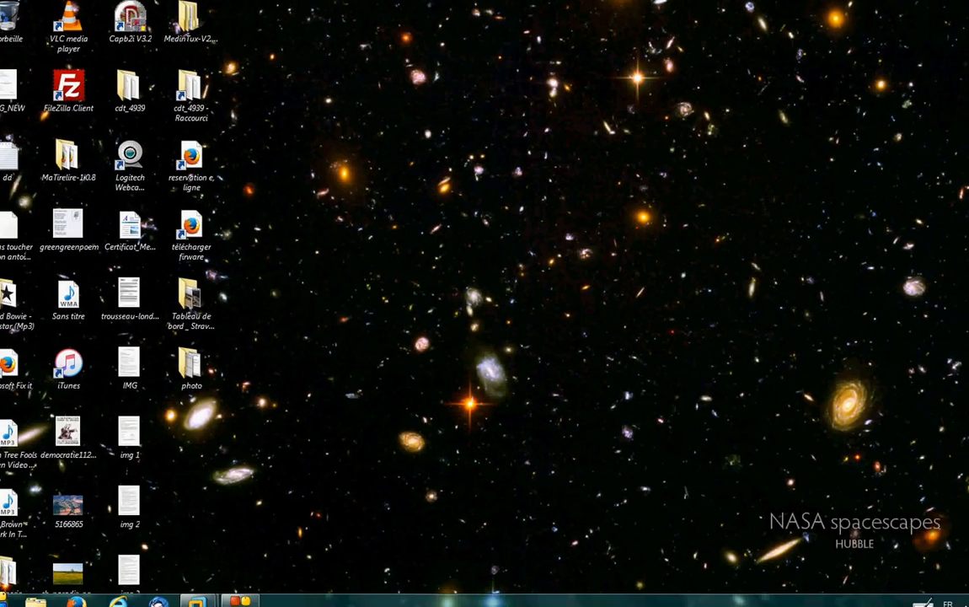
pyautogui.rightClick(15, 604)
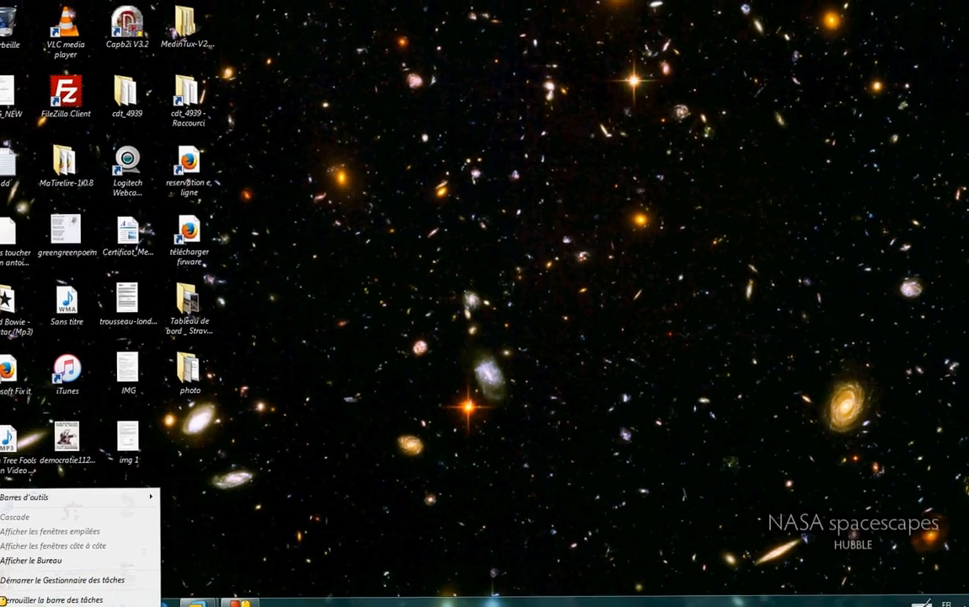
pyautogui.click(1, 602)
pyautogui.click(193, 347)
pyautogui.rightClick(95, 256)
pyautogui.click(118, 393)
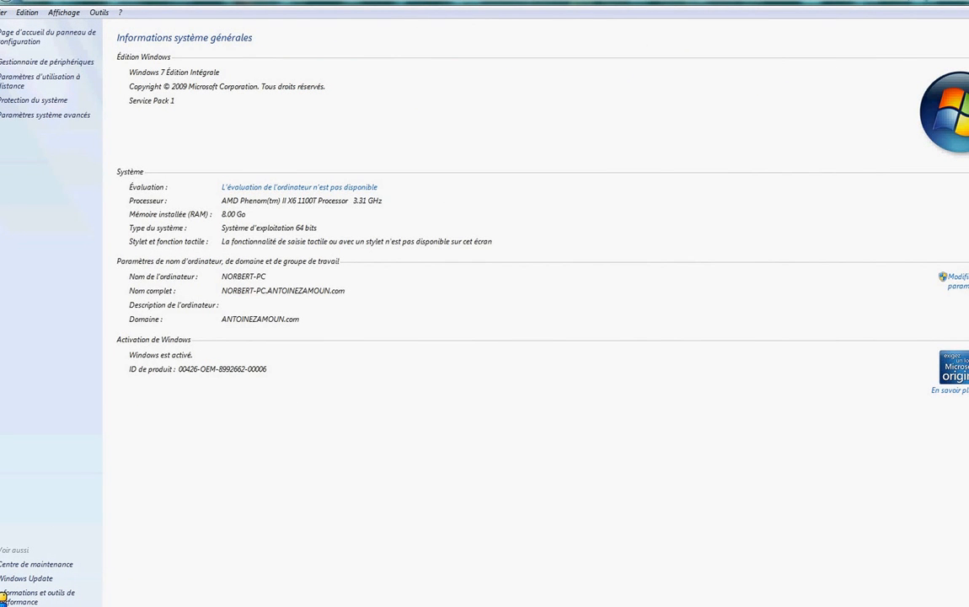
pyautogui.click(961, 287)
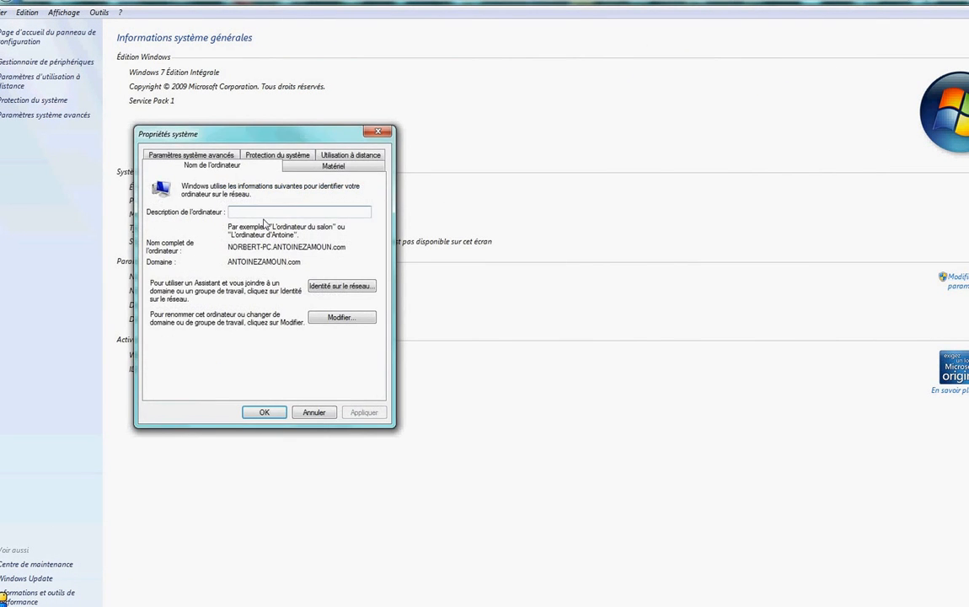
pyautogui.click(330, 317)
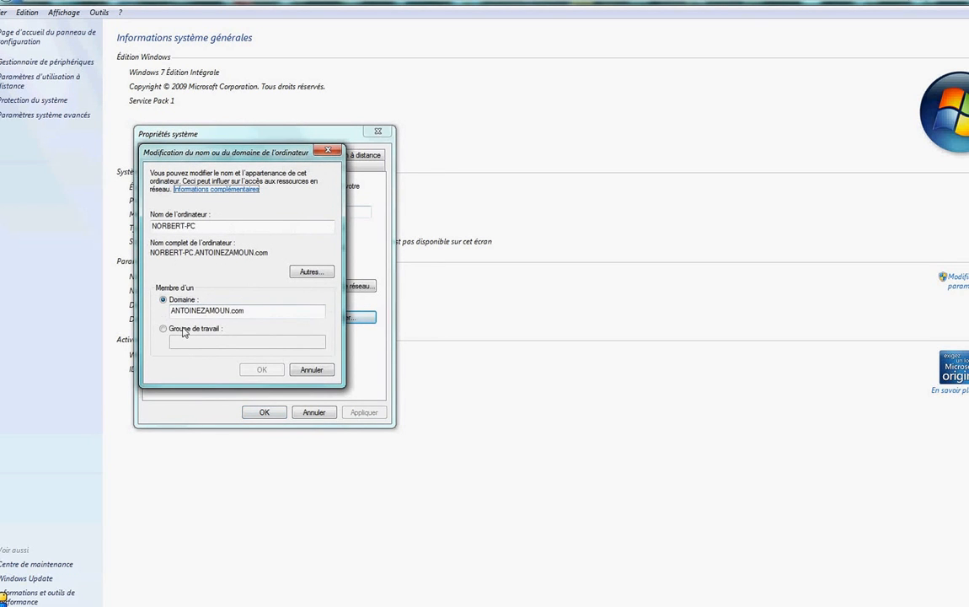
pyautogui.click(187, 329)
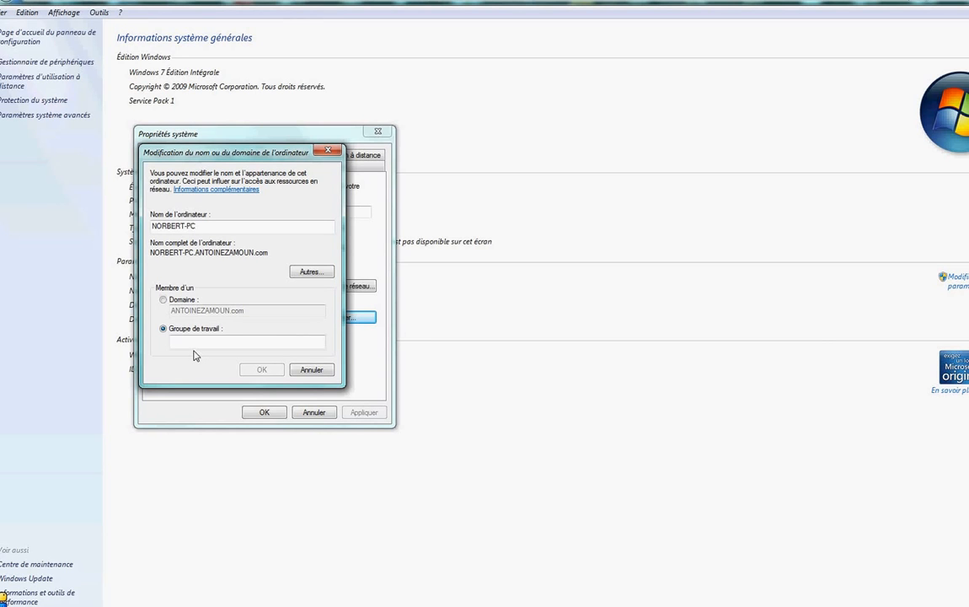
pyautogui.click(163, 300)
pyautogui.click(244, 312)
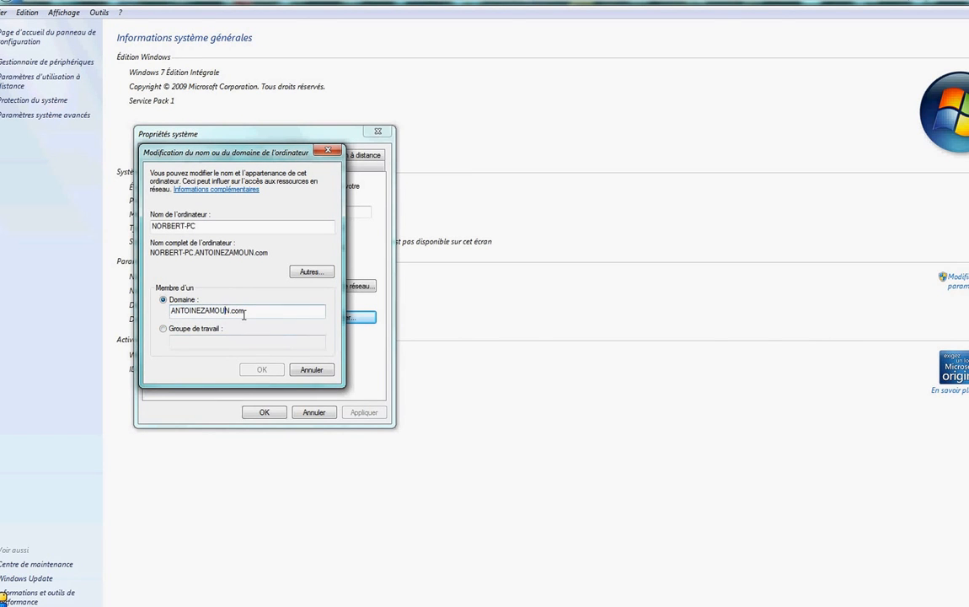
pyautogui.click(309, 371)
pyautogui.click(300, 417)
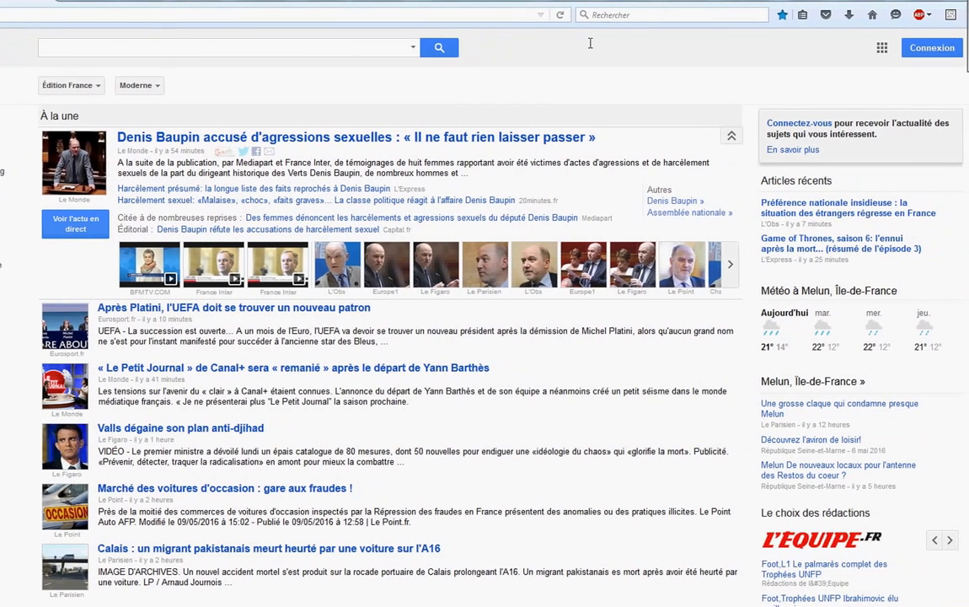
# Step: Search the web for 'authantification domaine windows'
pyautogui.click(585, 15)
pyautogui.write('au')
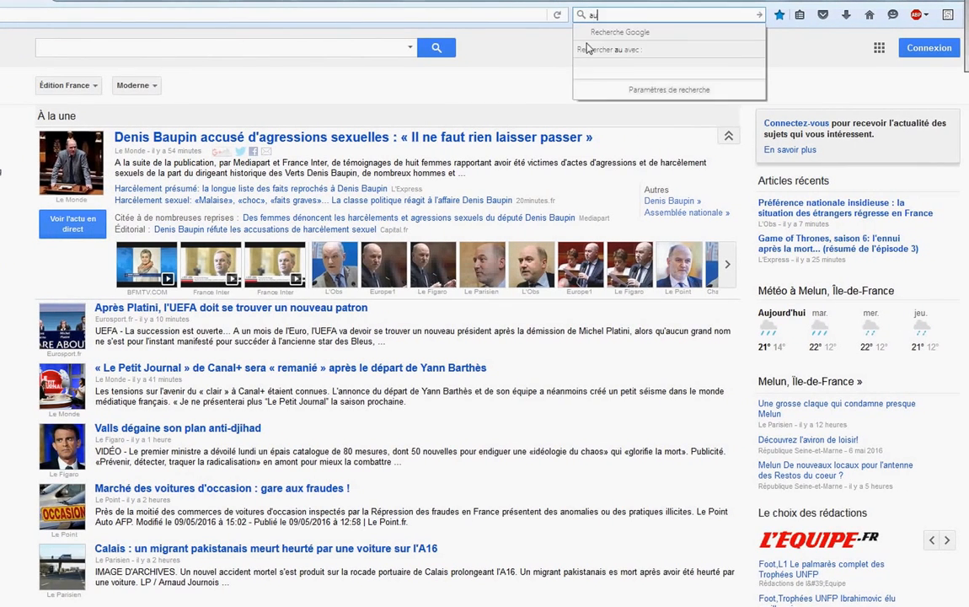
pyautogui.write('thantification doma')
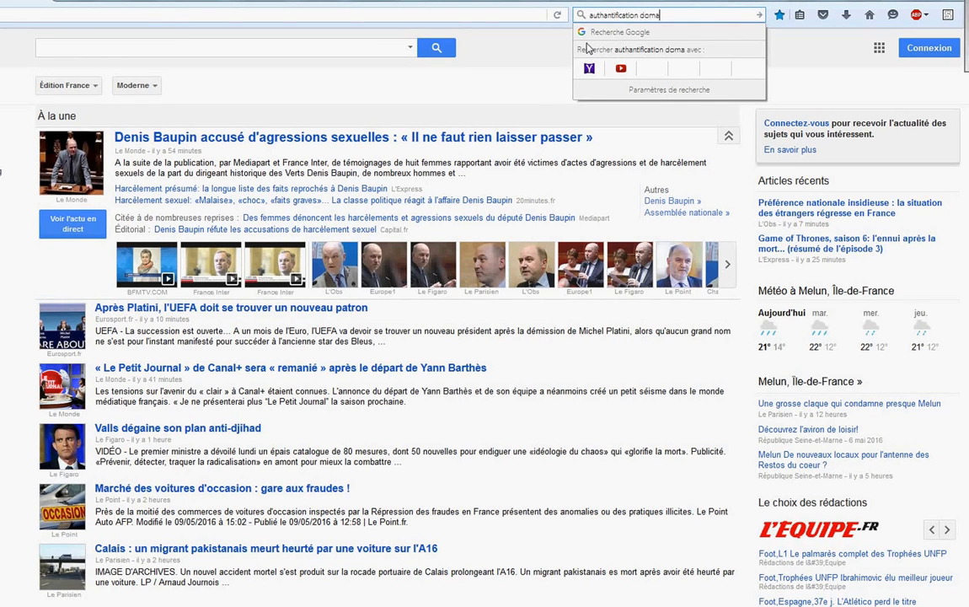
pyautogui.write('op')
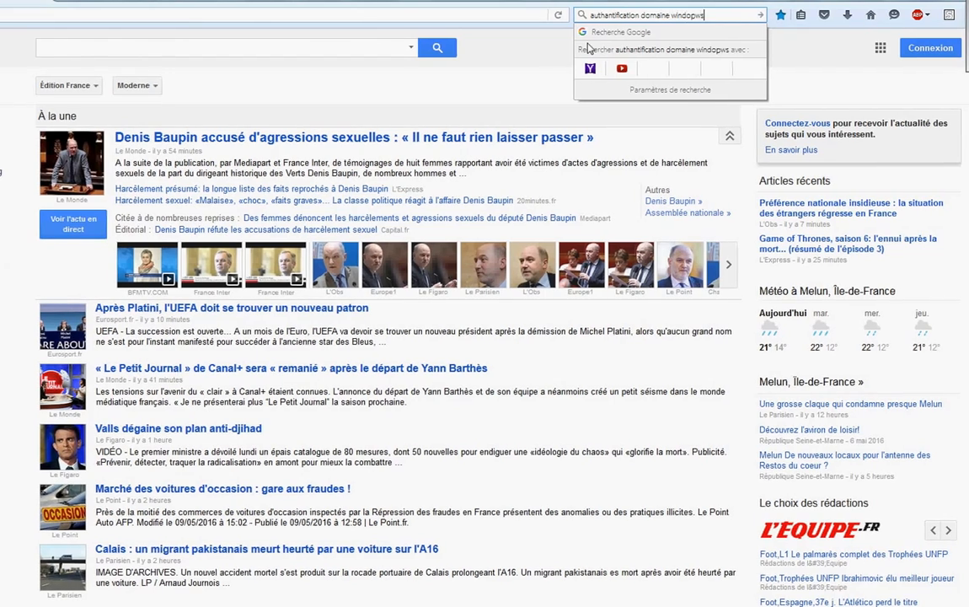
pyautogui.press('BackSpace')
pyautogui.write('ws')
pyautogui.press('Return')
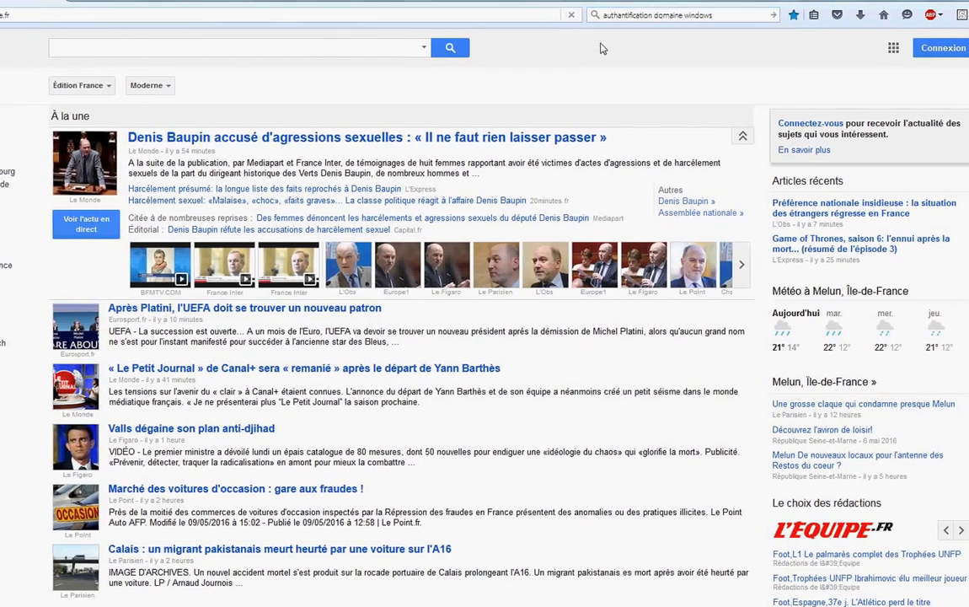
# Step: Switch to image results and view the UltraVNC login and computer rename images
pyautogui.click(69, 87)
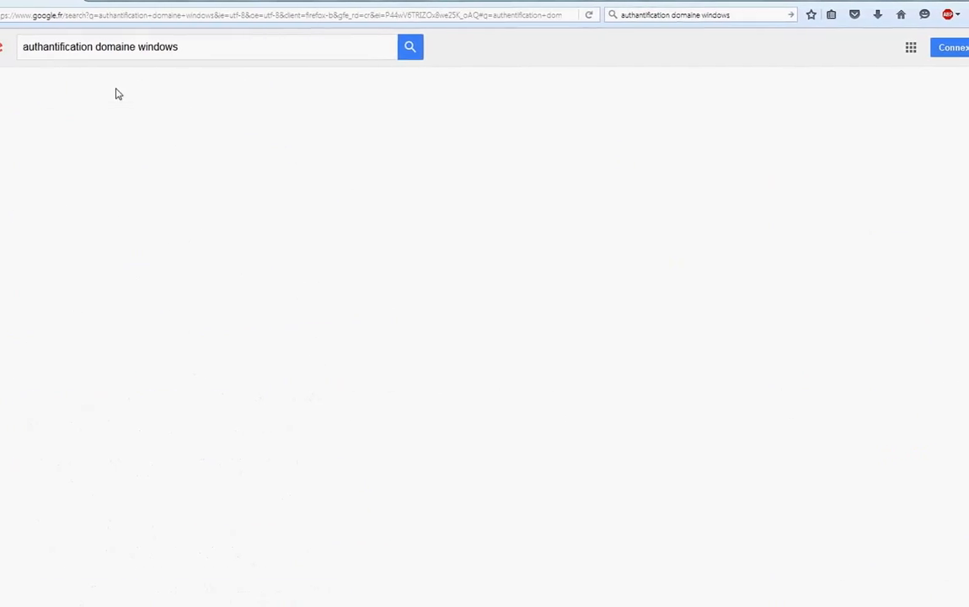
pyautogui.click(179, 91)
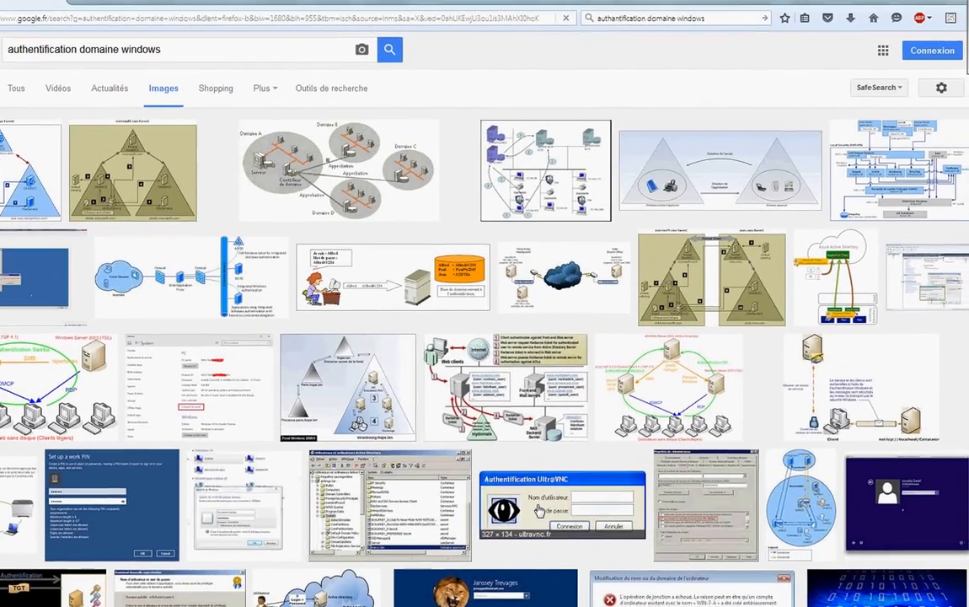
pyautogui.click(561, 506)
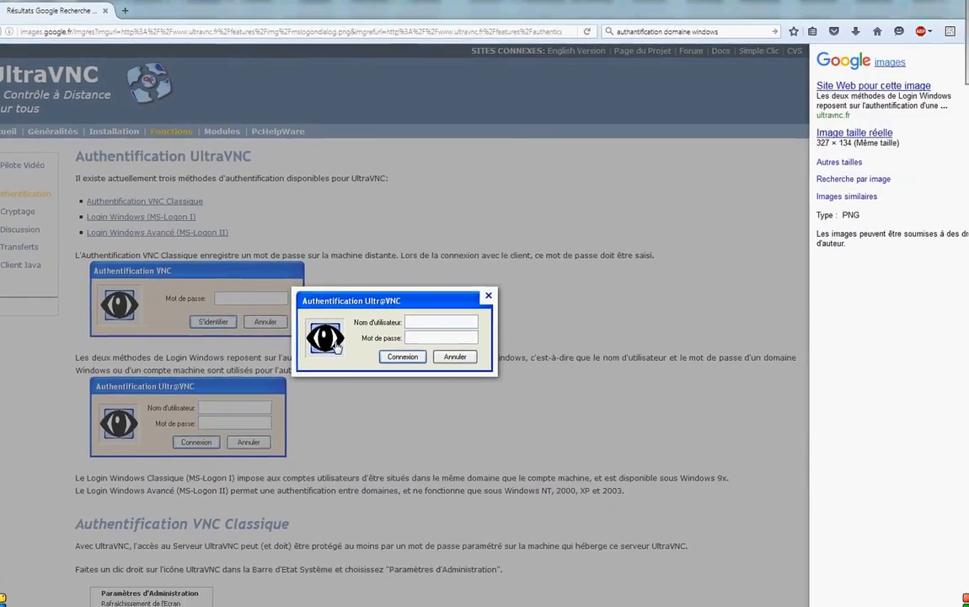
pyautogui.hotkey('alt', 'Left')
pyautogui.scroll(-3, 275, 407)
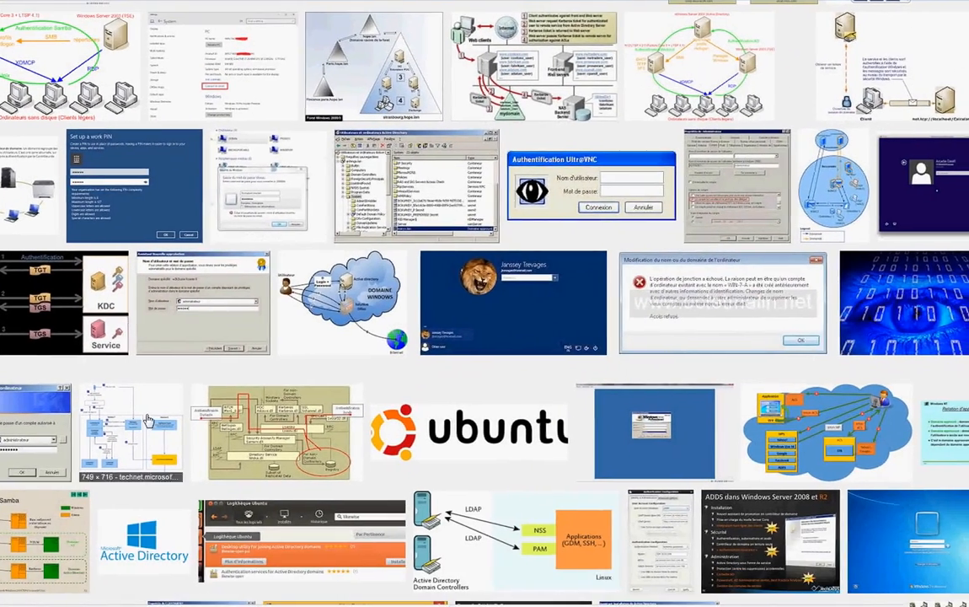
pyautogui.click(65, 424)
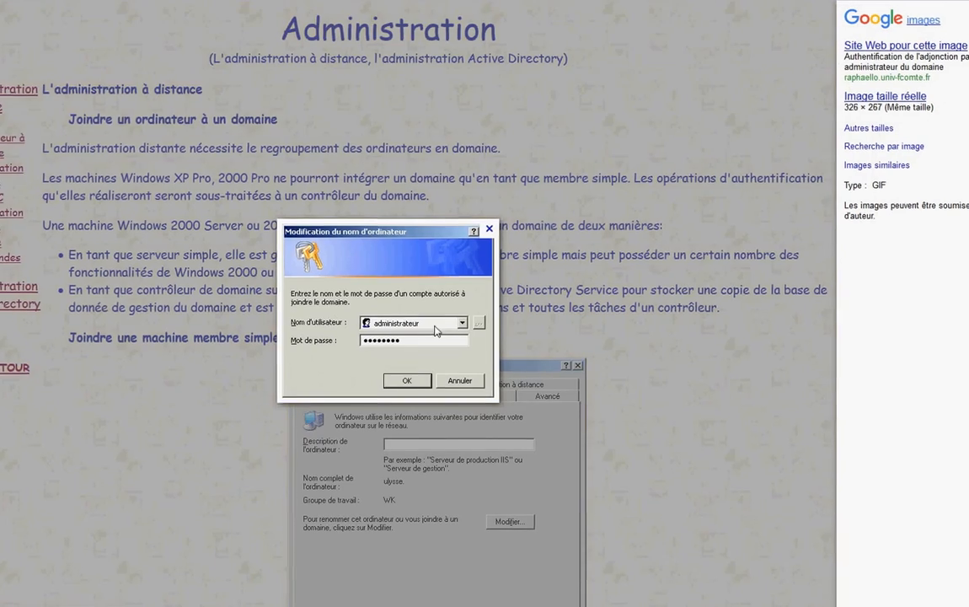
pyautogui.hotkey('alt', 'Left')
# Step: Scroll through more image results and open one result's preview
pyautogui.scroll(-3, 456, 408)
pyautogui.scroll(-5, 320, 422)
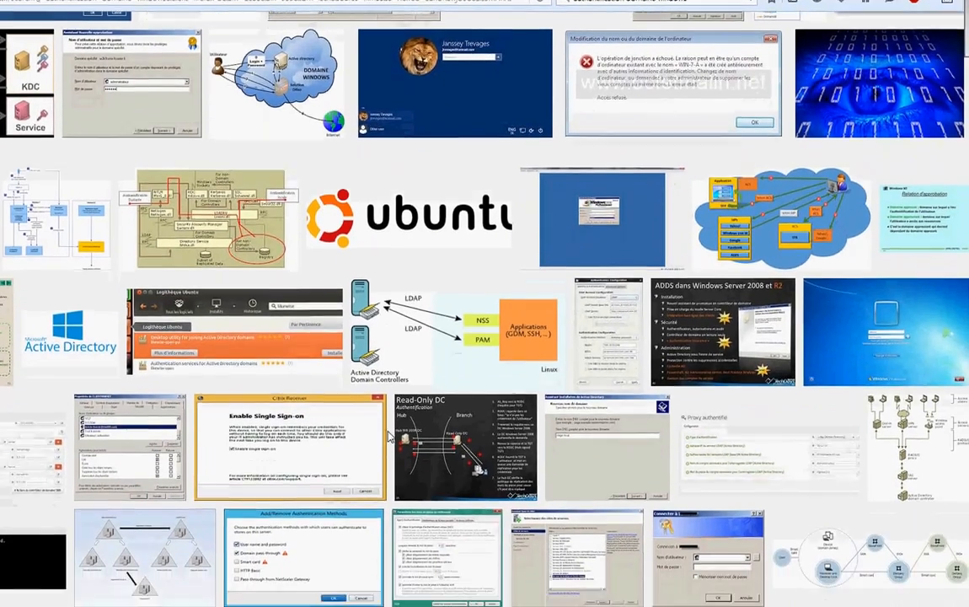
pyautogui.scroll(-5, 320, 438)
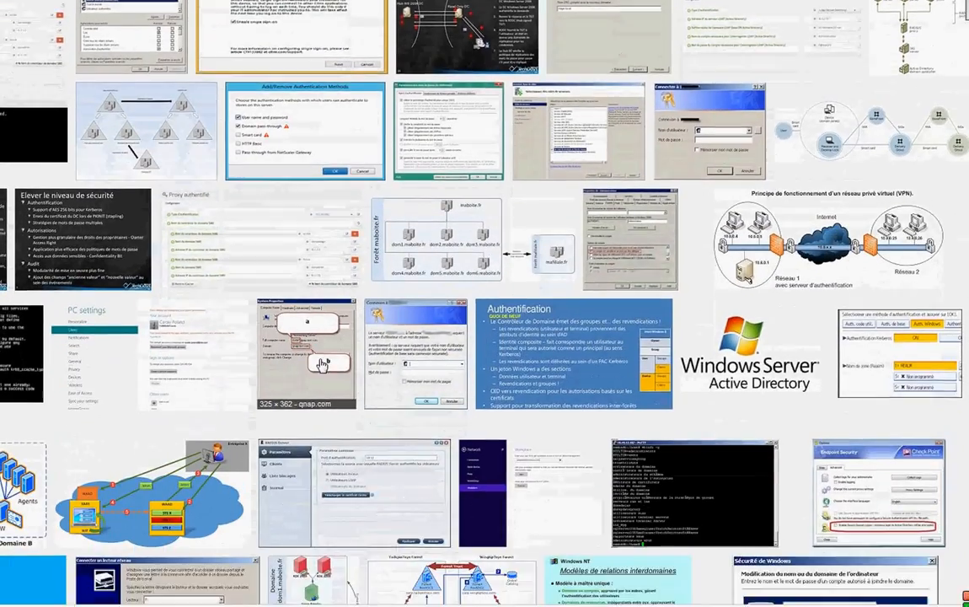
pyautogui.scroll(-4, 353, 422)
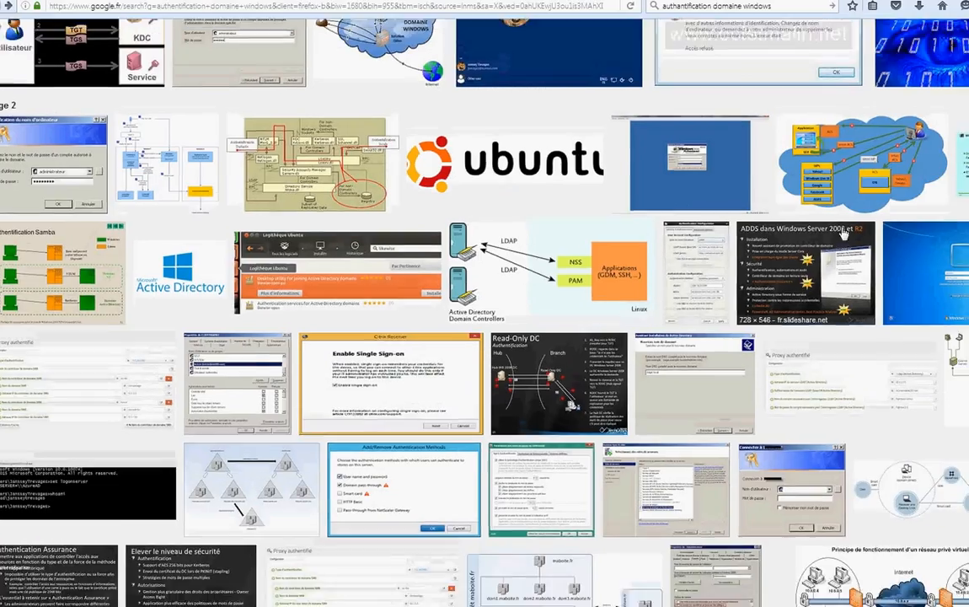
pyautogui.scroll(3, 842, 234)
pyautogui.click(842, 236)
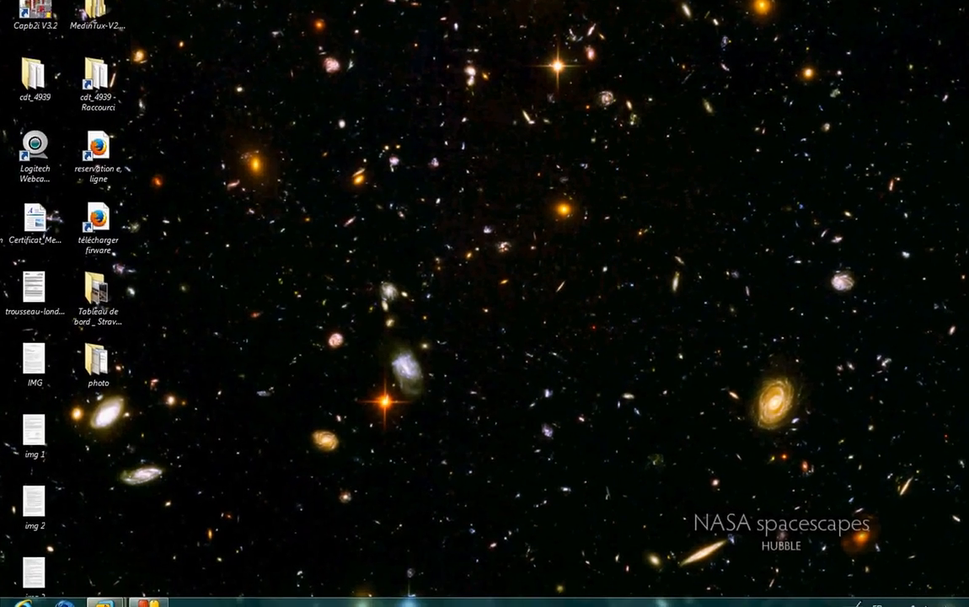
# Step: Restart the Windows Server VM with Redémarrer, unchecking Opération planifiée
pyautogui.moveTo(149, 603)
pyautogui.click(141, 521)
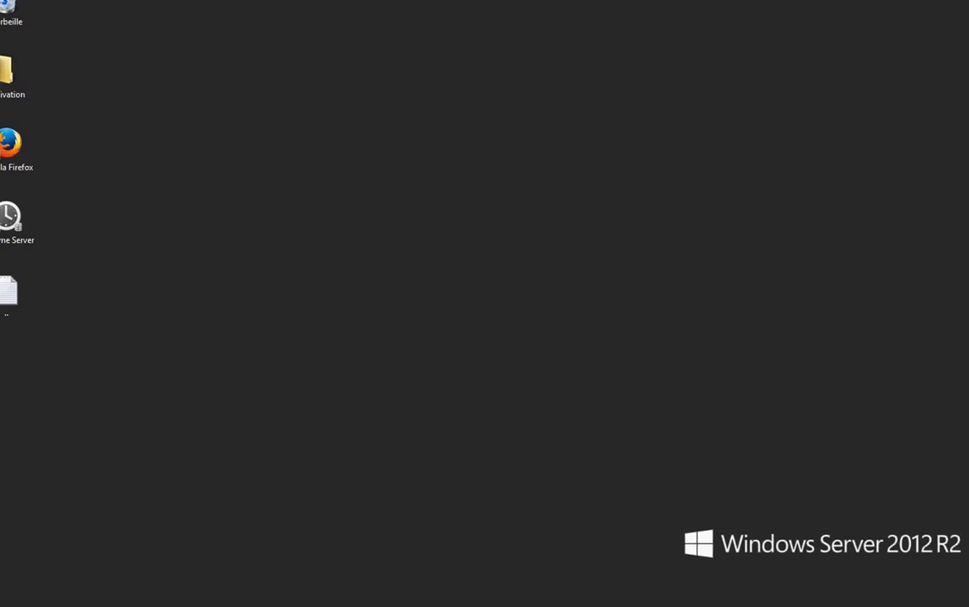
pyautogui.hotkey('alt', 'F4')
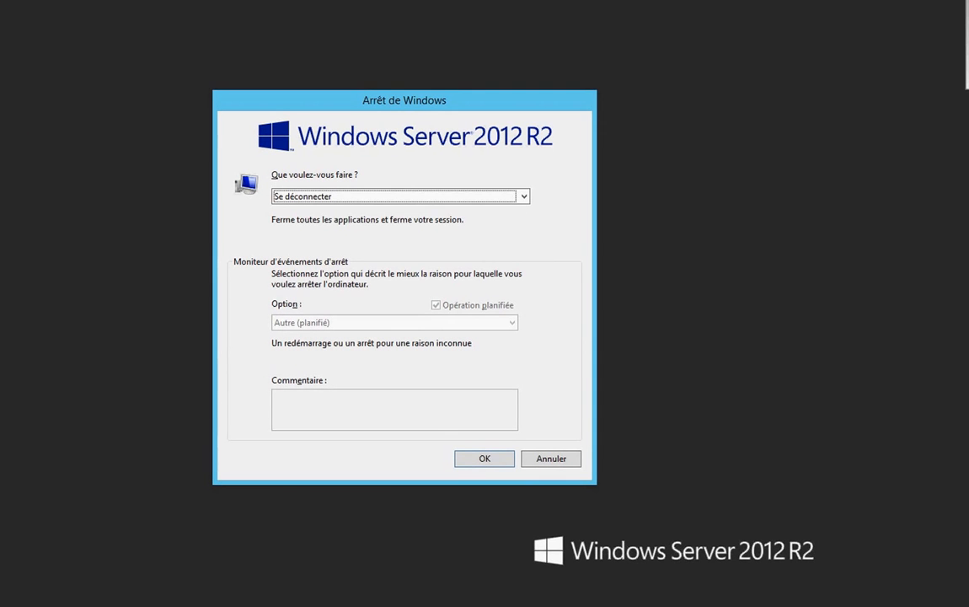
pyautogui.click(422, 196)
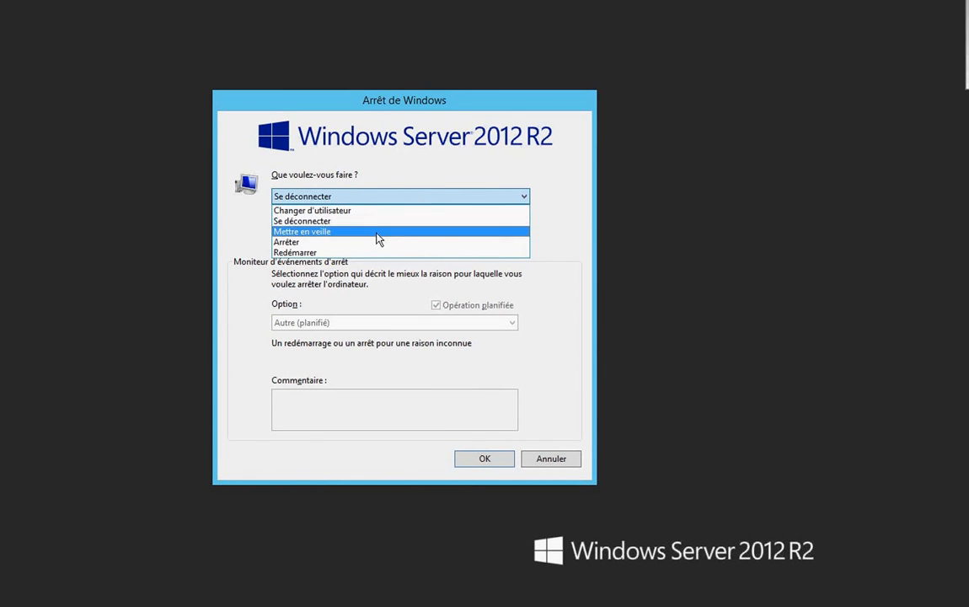
pyautogui.click(350, 255)
pyautogui.click(436, 305)
pyautogui.click(429, 413)
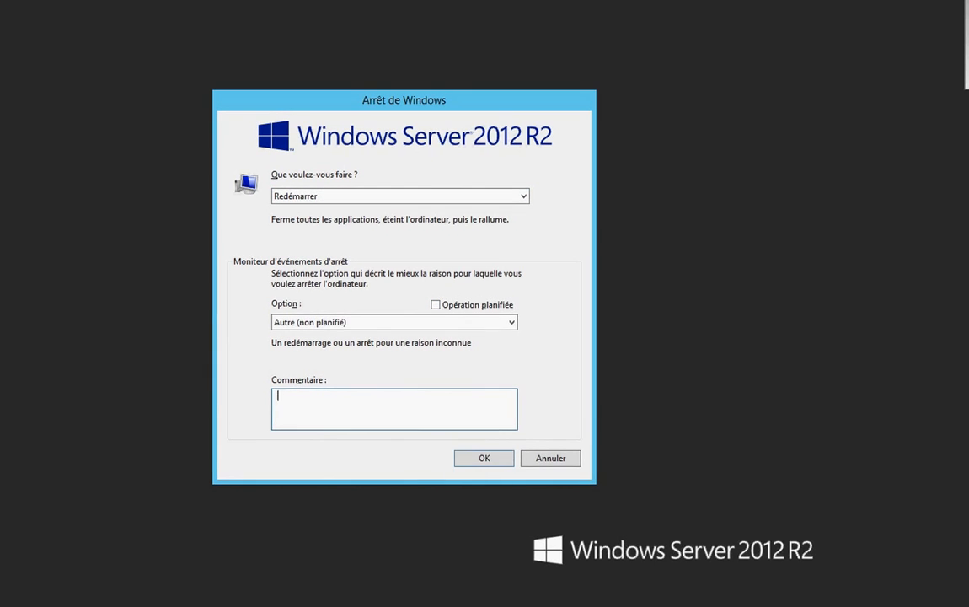
pyautogui.press('Return')
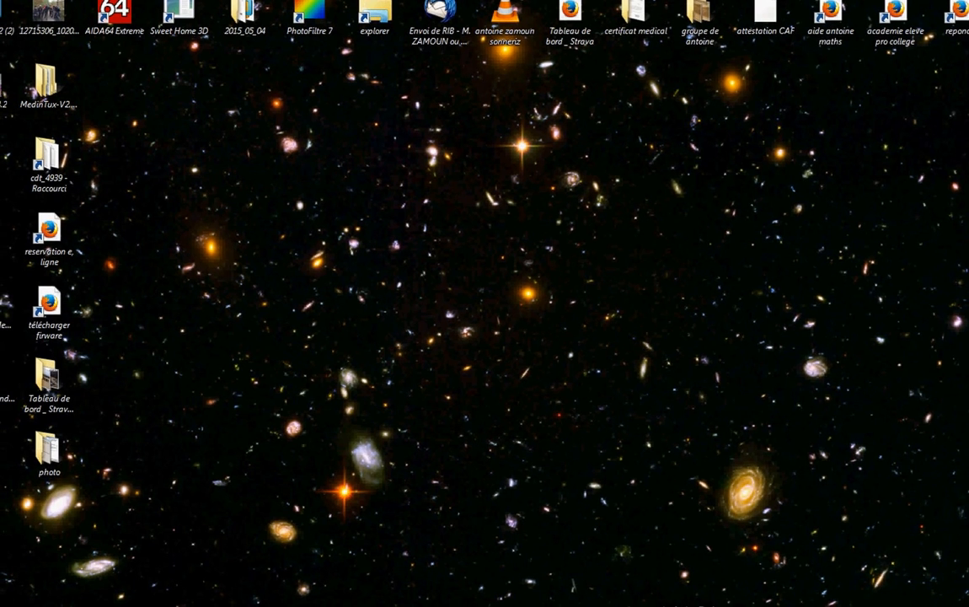
pyautogui.hotkey('alt', 'Tab')
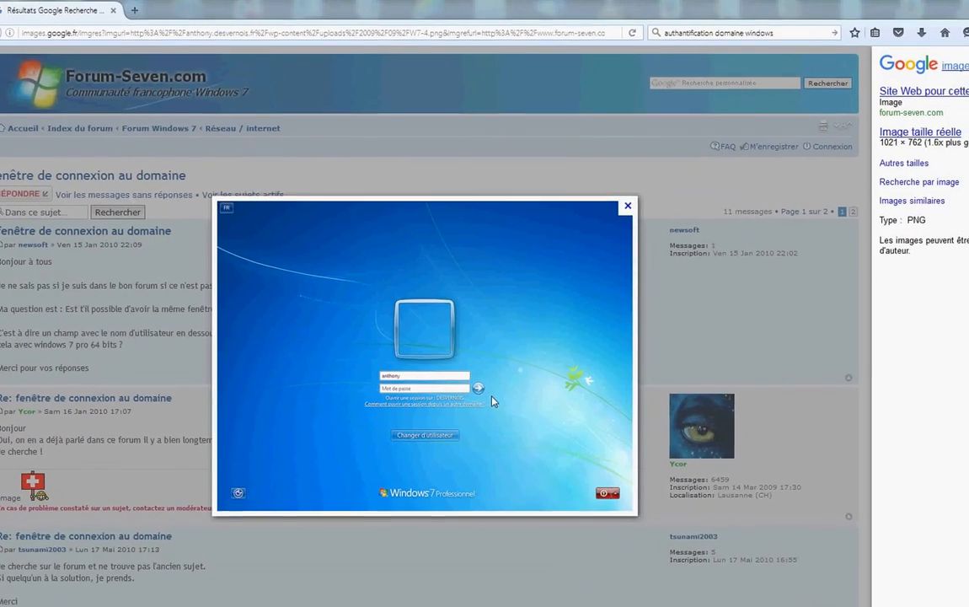
# Step: Show the W7-4.png Windows 7 logon screenshot at full size with Afficher l'image
pyautogui.rightClick(493, 402)
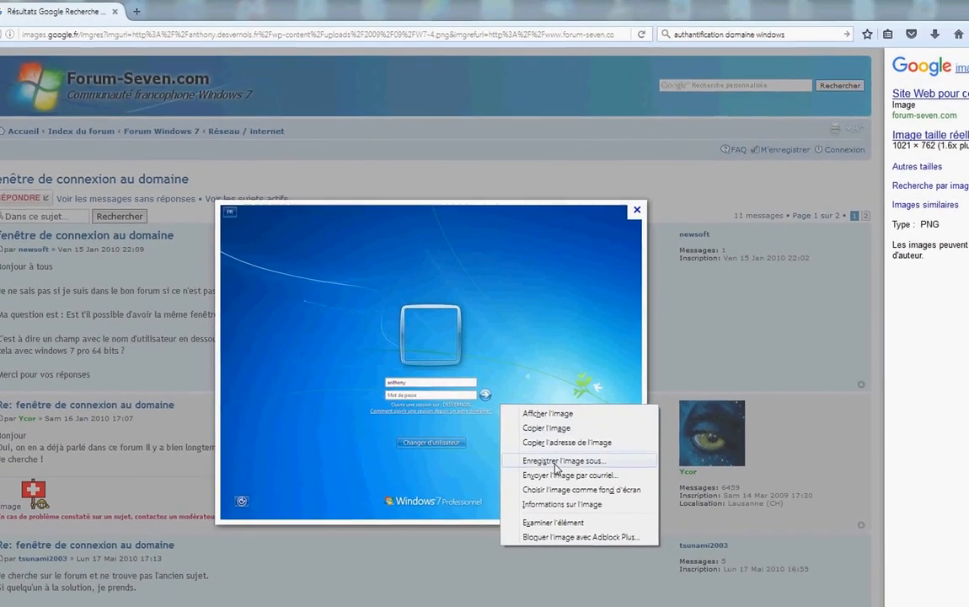
pyautogui.click(549, 419)
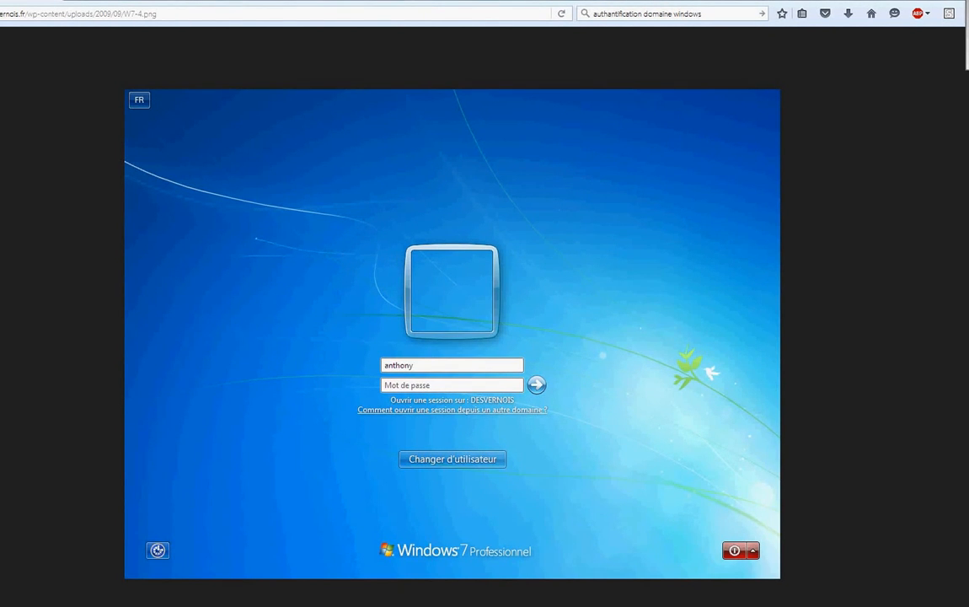
pyautogui.press('super')
pyautogui.press('super')
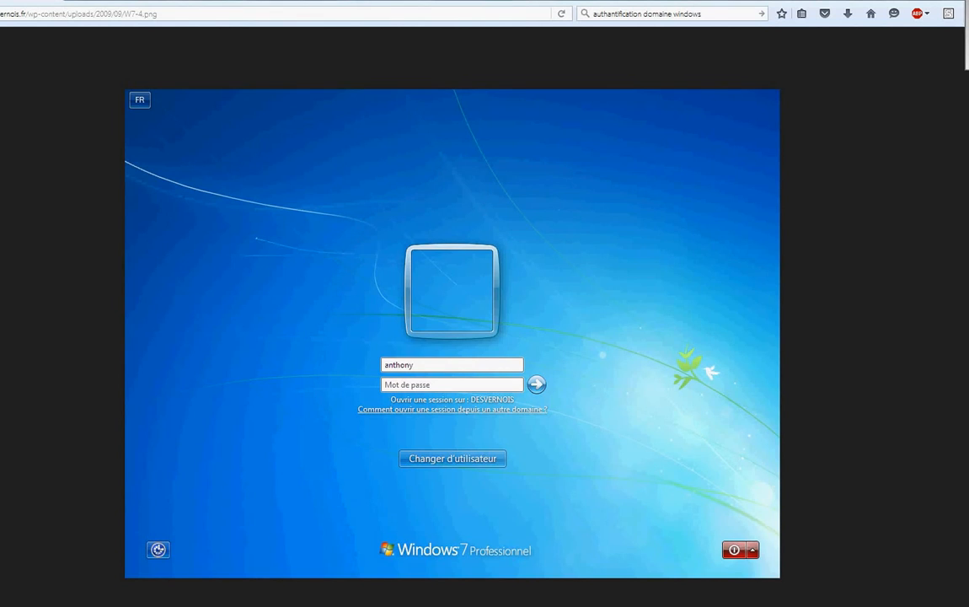
# Step: Wake the server's sign-in screen and choose Autre utilisateur
pyautogui.click(191, 569)
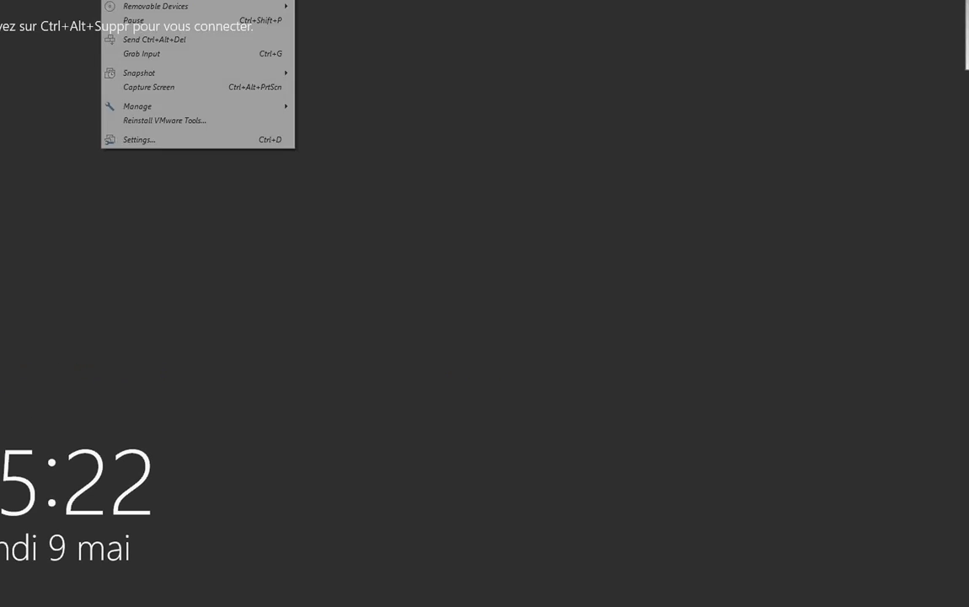
pyautogui.click(163, 39)
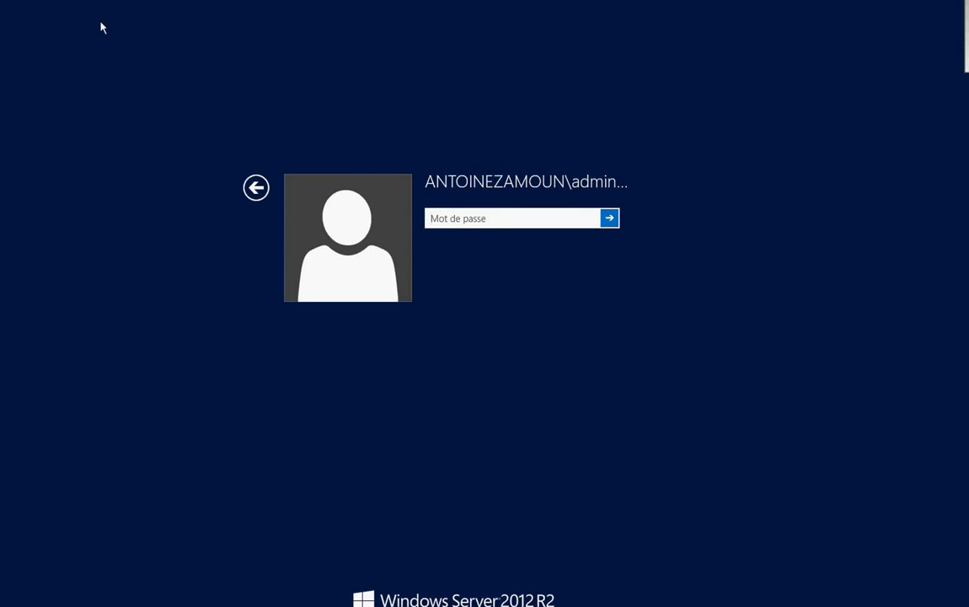
pyautogui.click(256, 187)
pyautogui.click(470, 255)
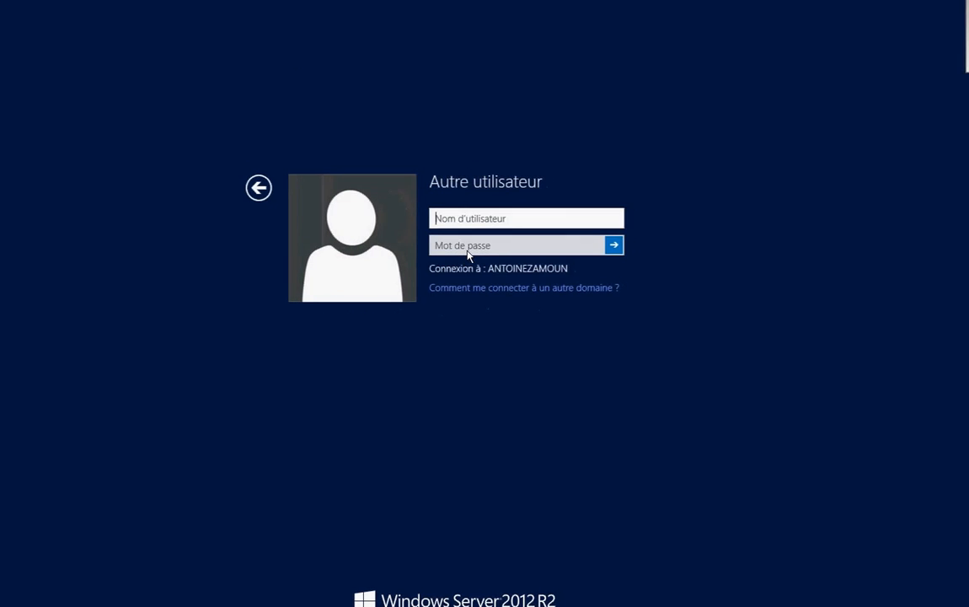
# Step: Enter the domain user's username and password and sign in
pyautogui.write('Z')
pyautogui.press('BackSpace')
pyautogui.write('ZAMOUN')
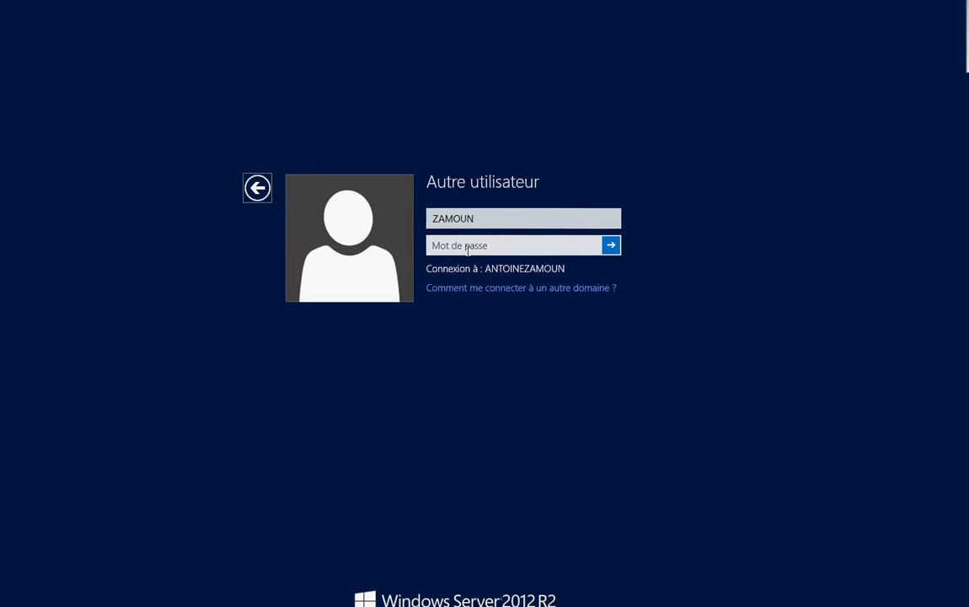
pyautogui.click(522, 246)
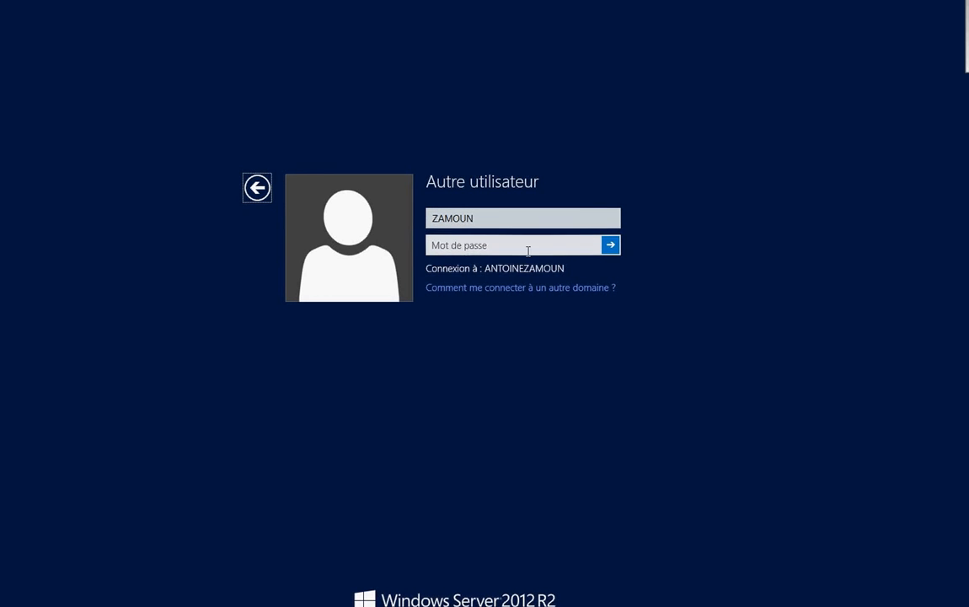
pyautogui.write('••')
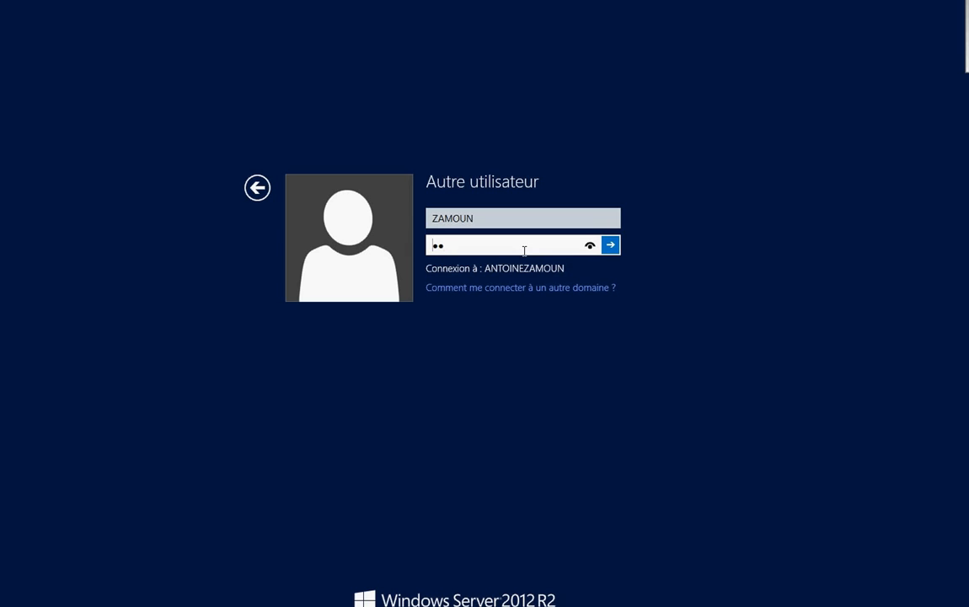
pyautogui.write('•••••')
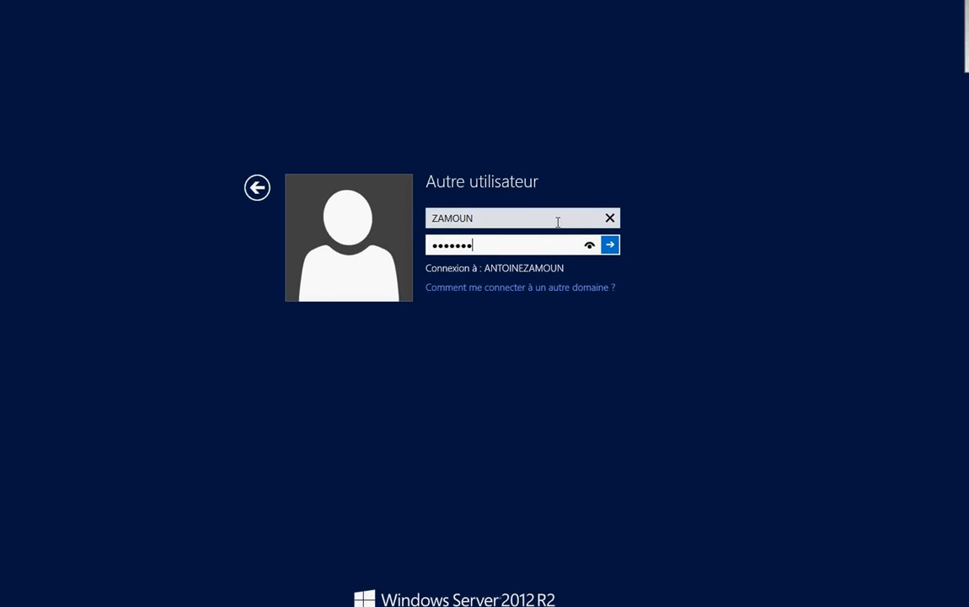
pyautogui.press('Return')
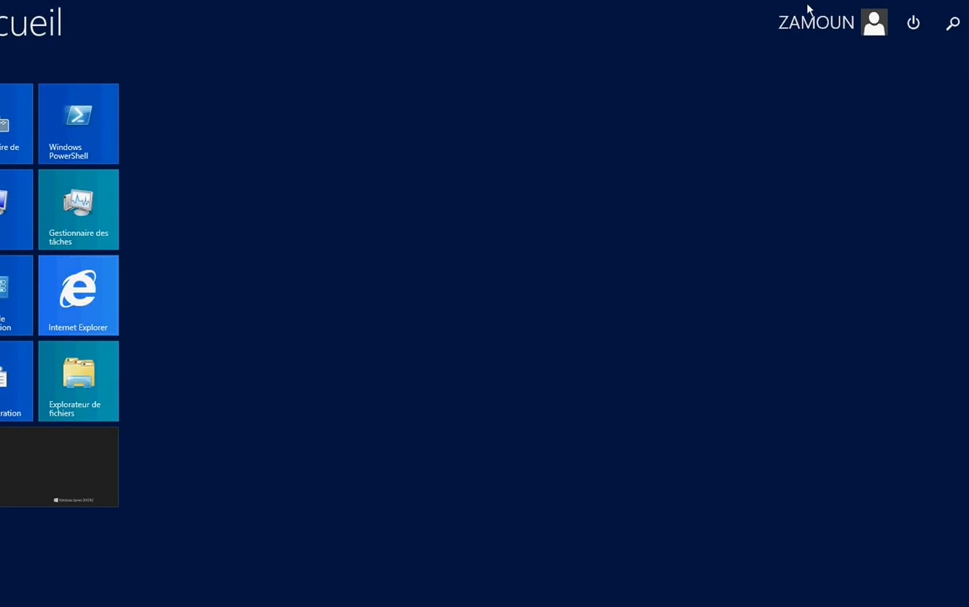
# Step: Open the Bureau tile from the Start screen once the profile loads
pyautogui.click(21, 480)
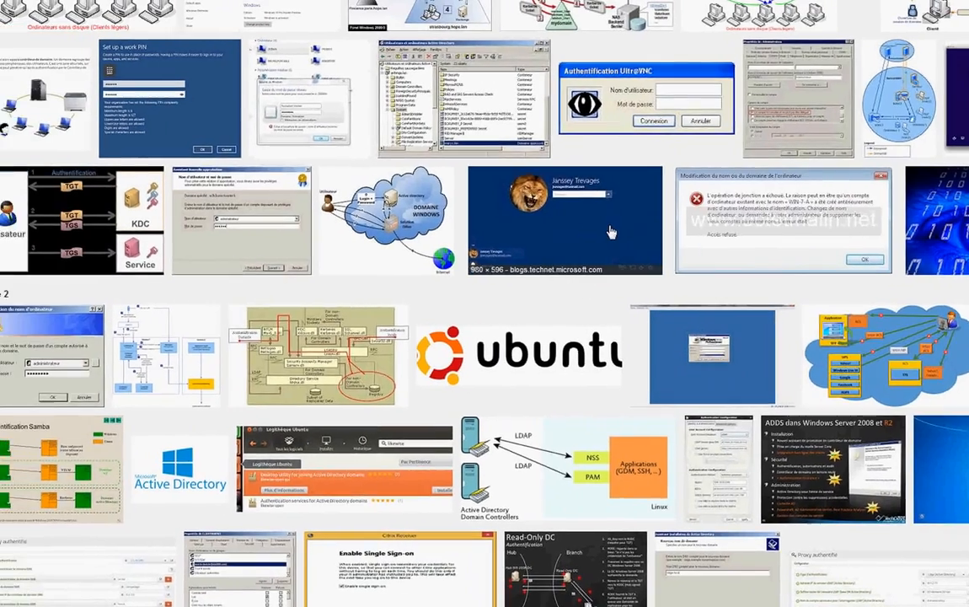
# Step: Preview the blue sign-in screenshot, then accept VMware Tools' log-off prompt to apply display settings
pyautogui.click(611, 232)
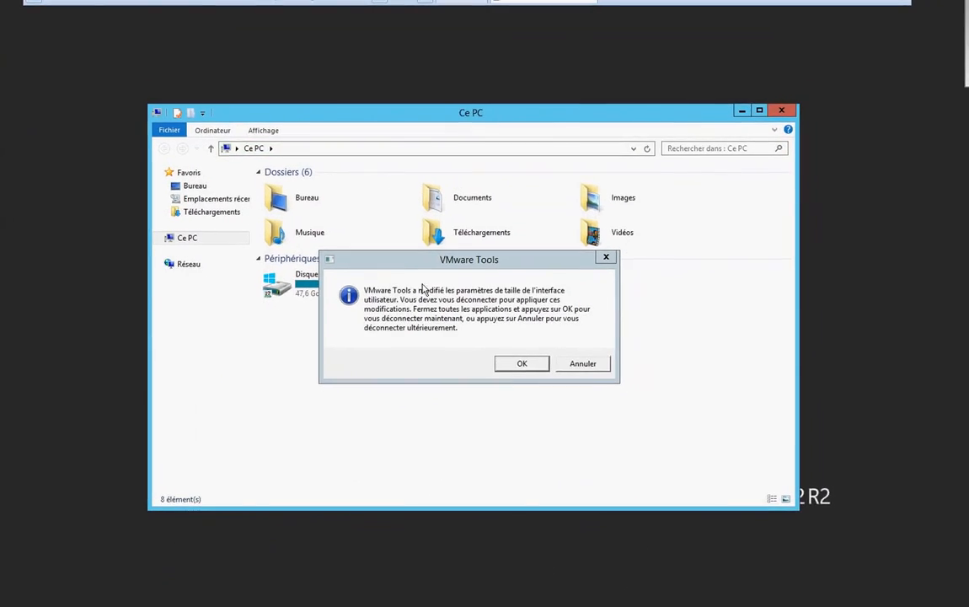
pyautogui.click(534, 362)
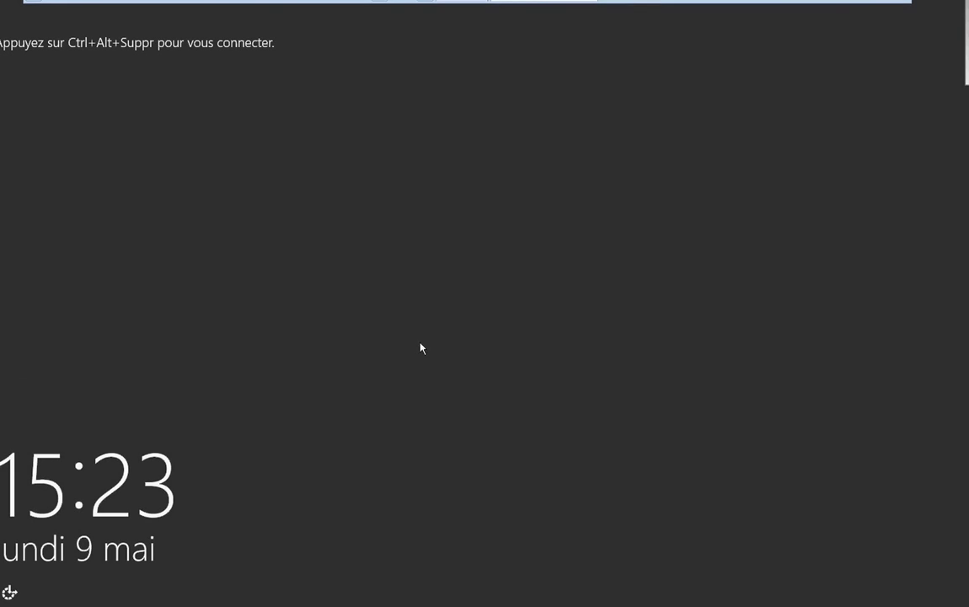
# Step: Send Ctrl+Alt+Del from the VM menu and pick the domain user's sign-in tile
pyautogui.click(135, 1)
pyautogui.click(173, 58)
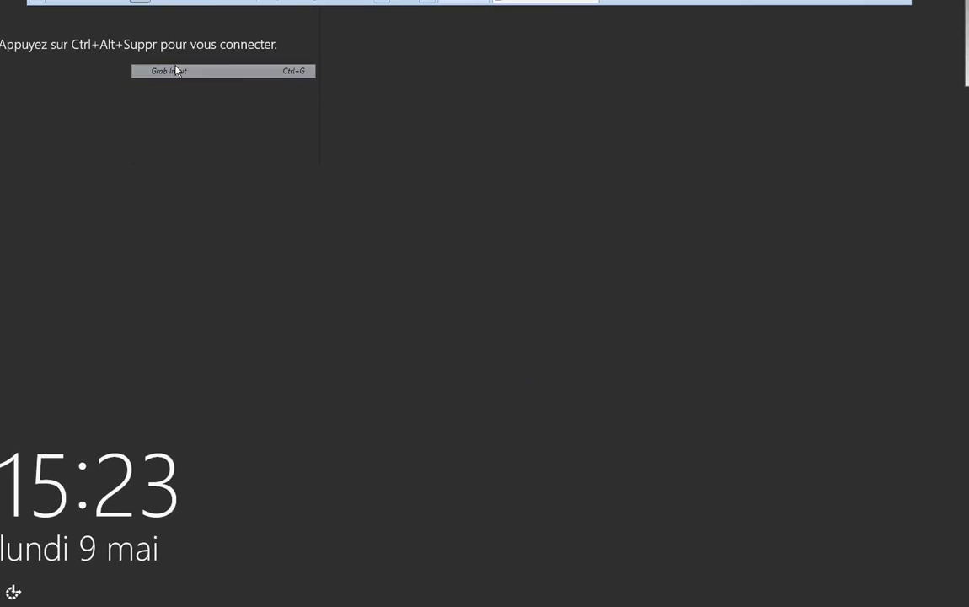
pyautogui.click(140, 1)
pyautogui.click(166, 58)
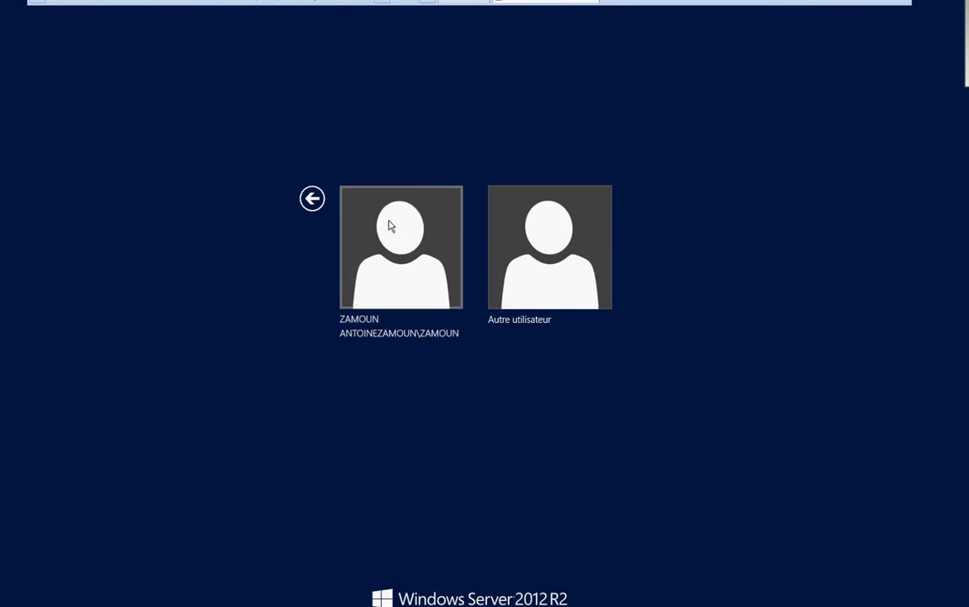
pyautogui.click(389, 226)
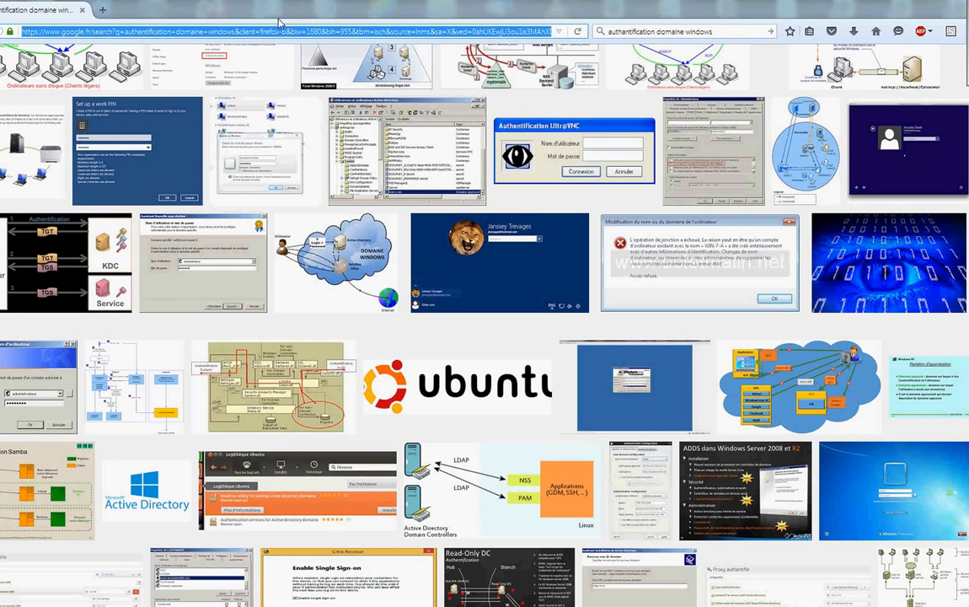
# Step: Search Google for the person's full name and accept the corrected spelling
pyautogui.write('ANTOIN')
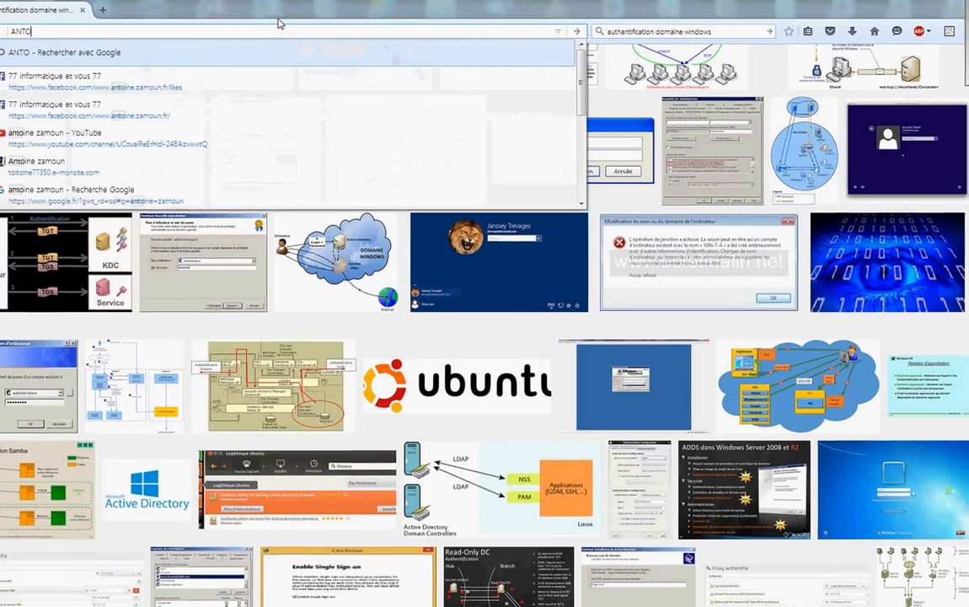
pyautogui.write('E ZALMOUN')
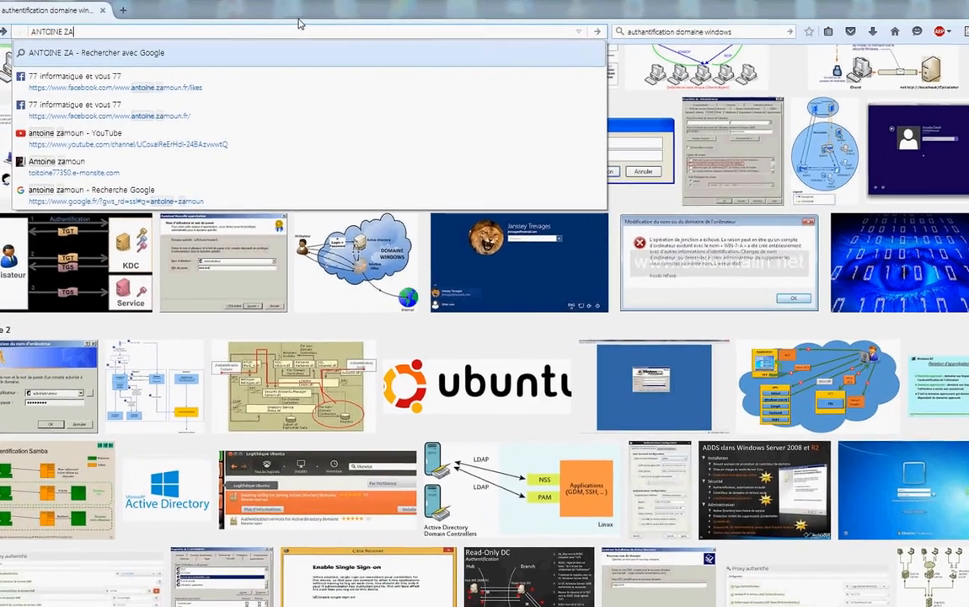
pyautogui.press('Return')
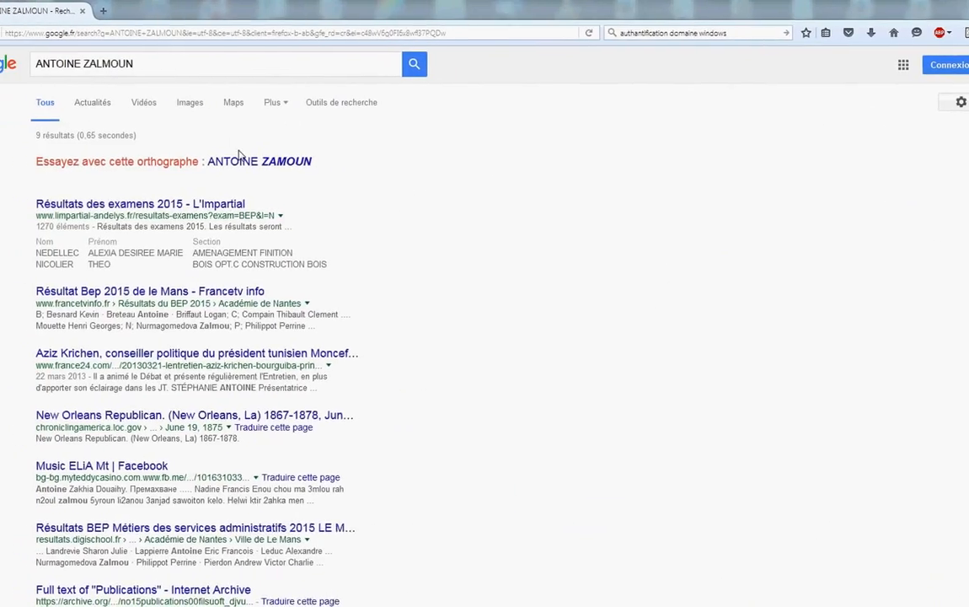
pyautogui.click(259, 164)
# Step: Open the personal website, YouTube channel and Copains d'avant profile results, returning to results each time
pyautogui.click(65, 163)
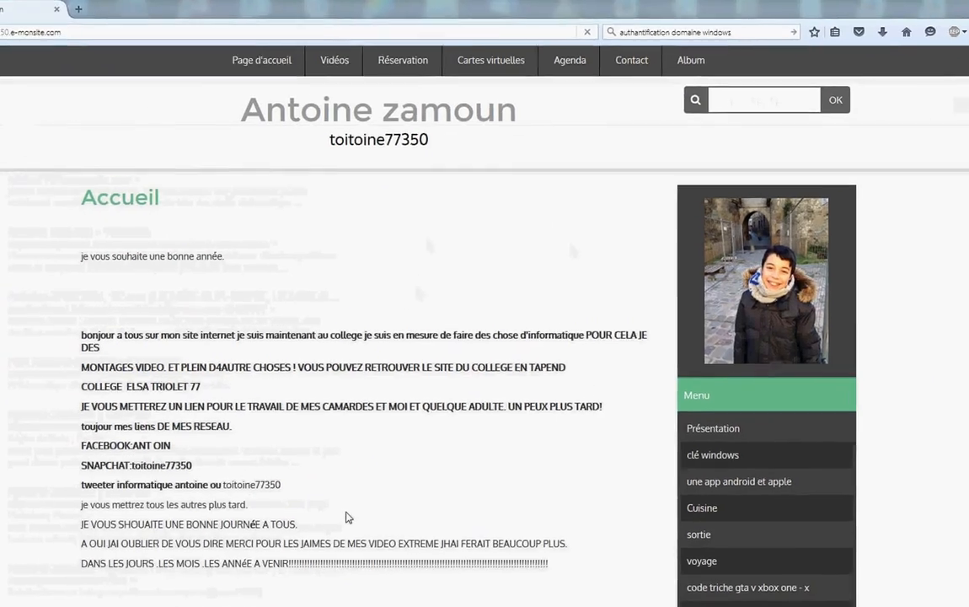
pyautogui.scroll(-4, 350, 523)
pyautogui.scroll(4, 367, 566)
pyautogui.hotkey('alt', 'Left')
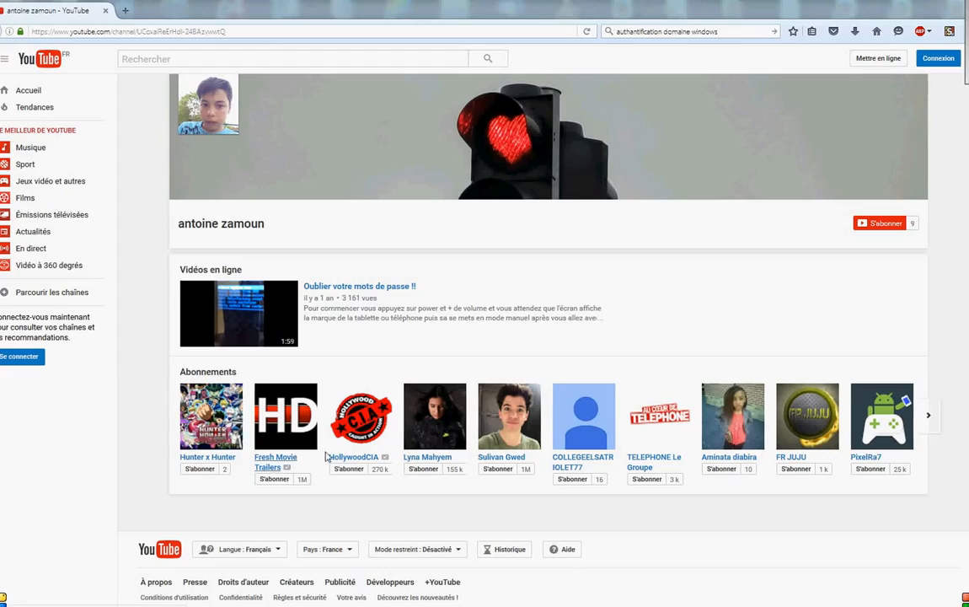
pyautogui.hotkey('alt', 'Left')
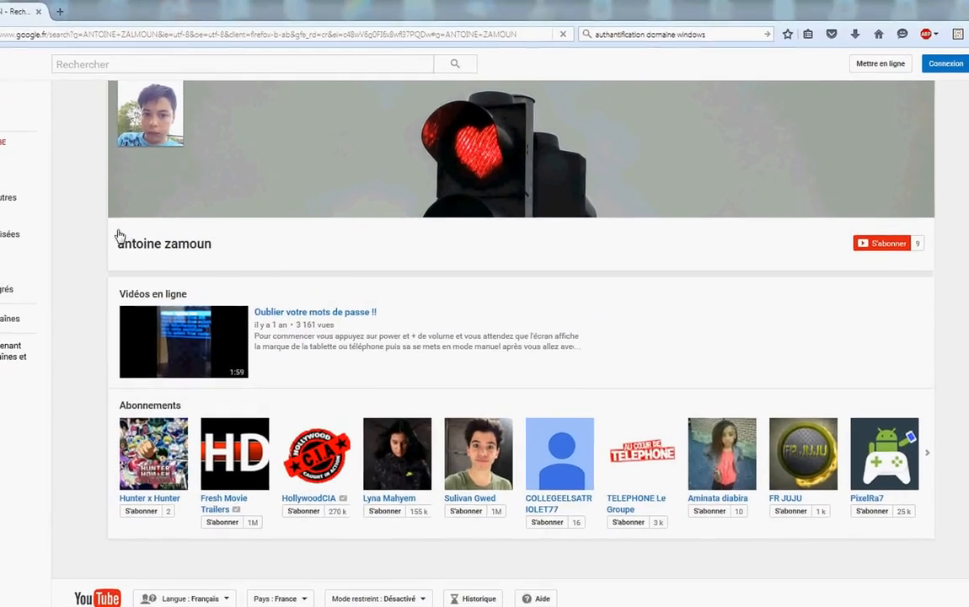
pyautogui.click(184, 249)
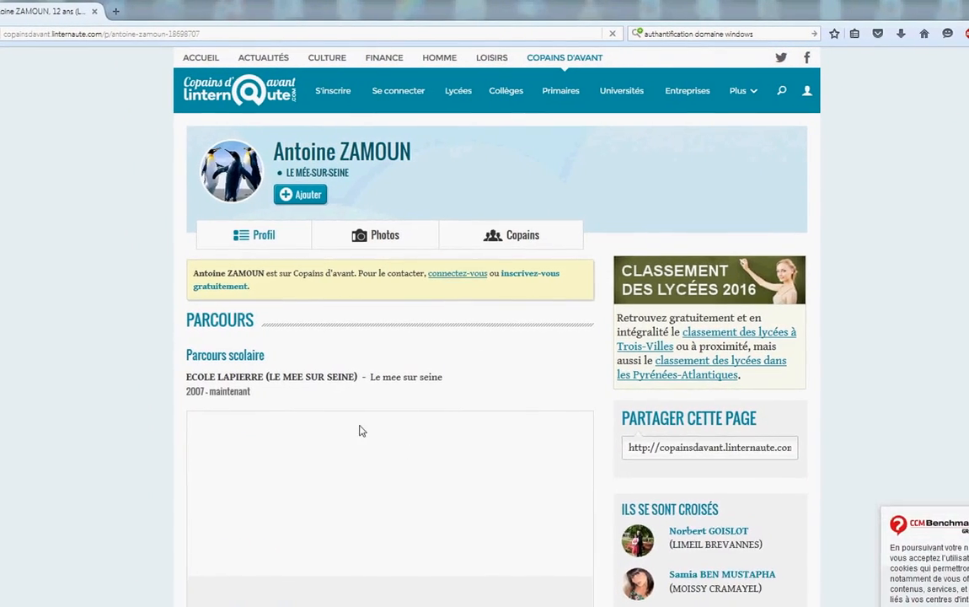
pyautogui.scroll(-5, 322, 469)
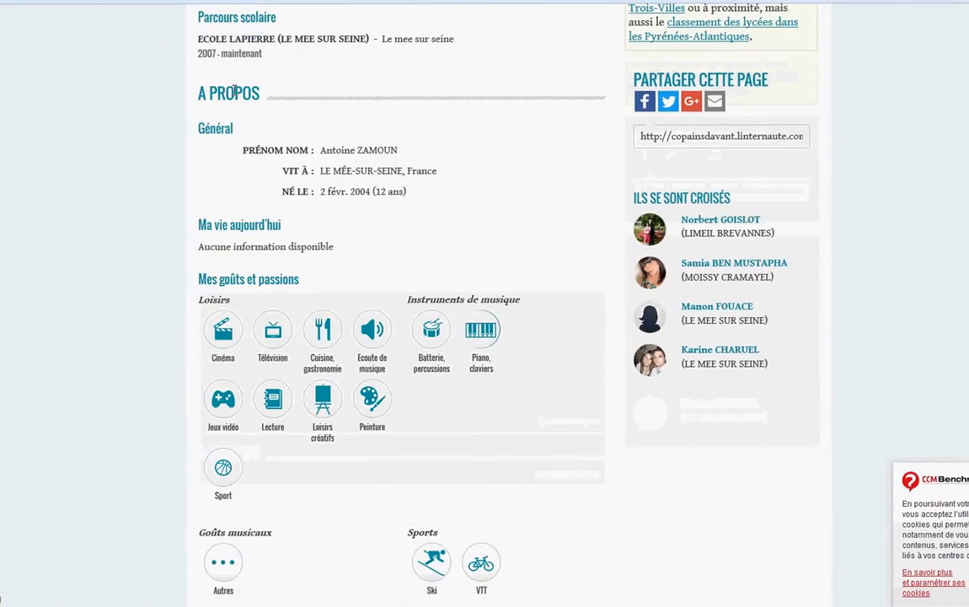
pyautogui.hotkey('alt', 'Left')
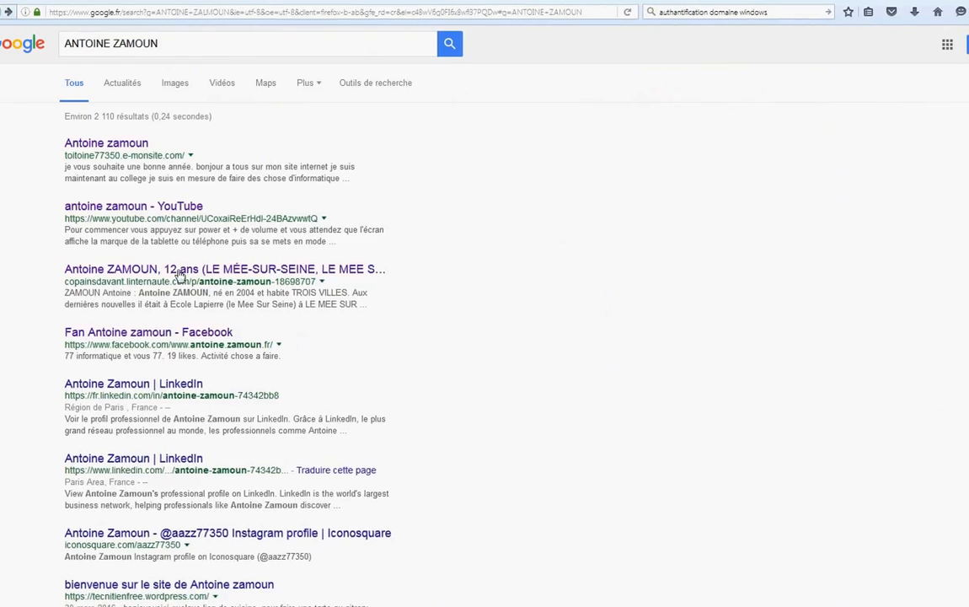
# Step: Open the fan page from the Facebook search results
pyautogui.click(190, 333)
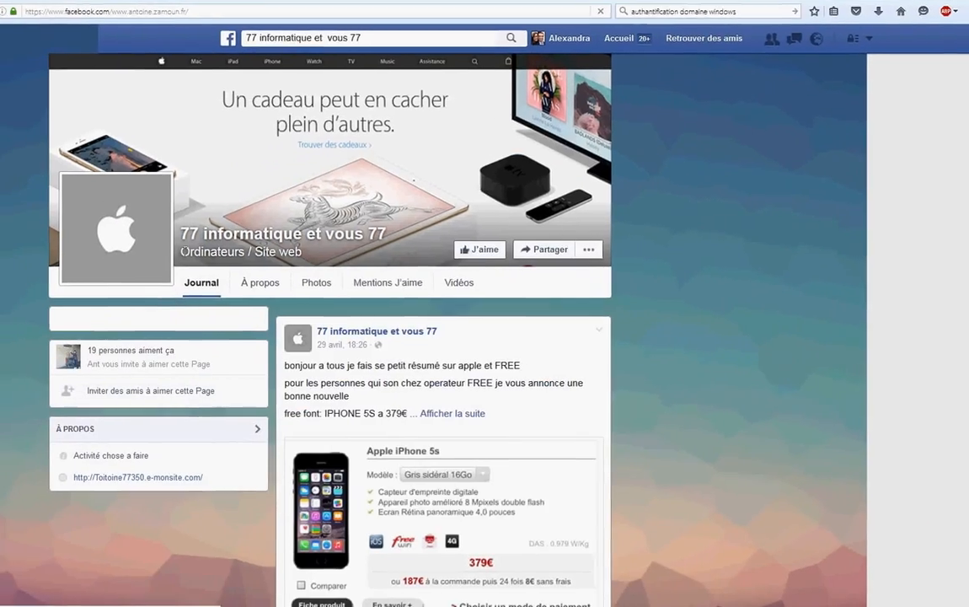
pyautogui.scroll(-5, 506, 410)
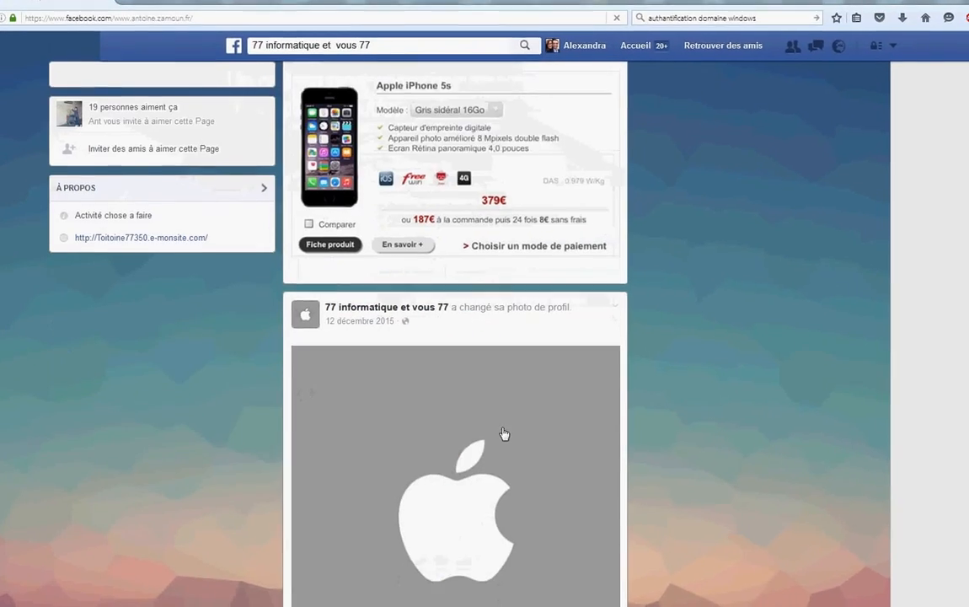
pyautogui.scroll(4, 447, 472)
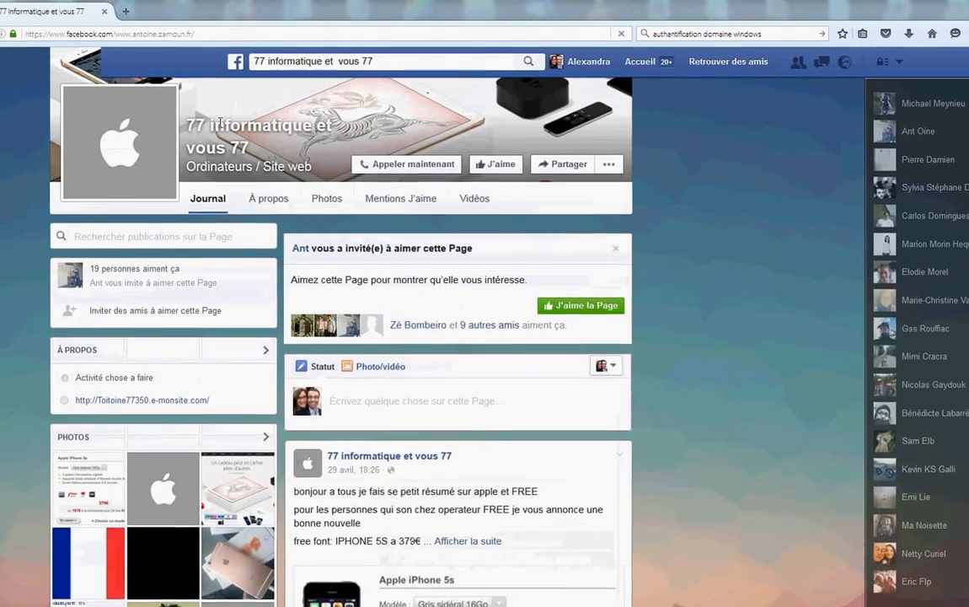
# Step: Search Facebook for a friend by name, open their profile, then start entering a new address 'you'
pyautogui.moveTo(377, 61); pyautogui.dragTo(75, 72)
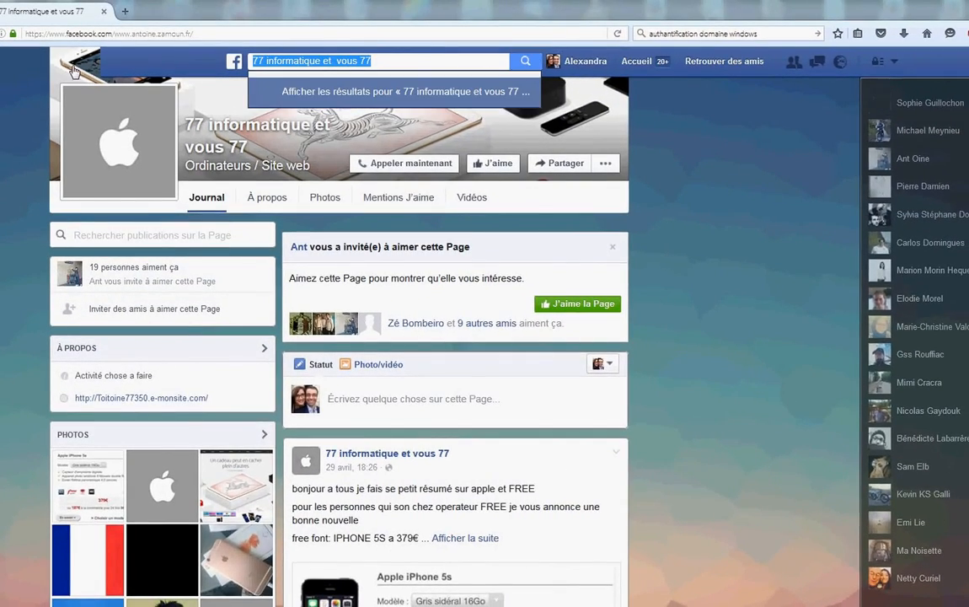
pyautogui.write('ant')
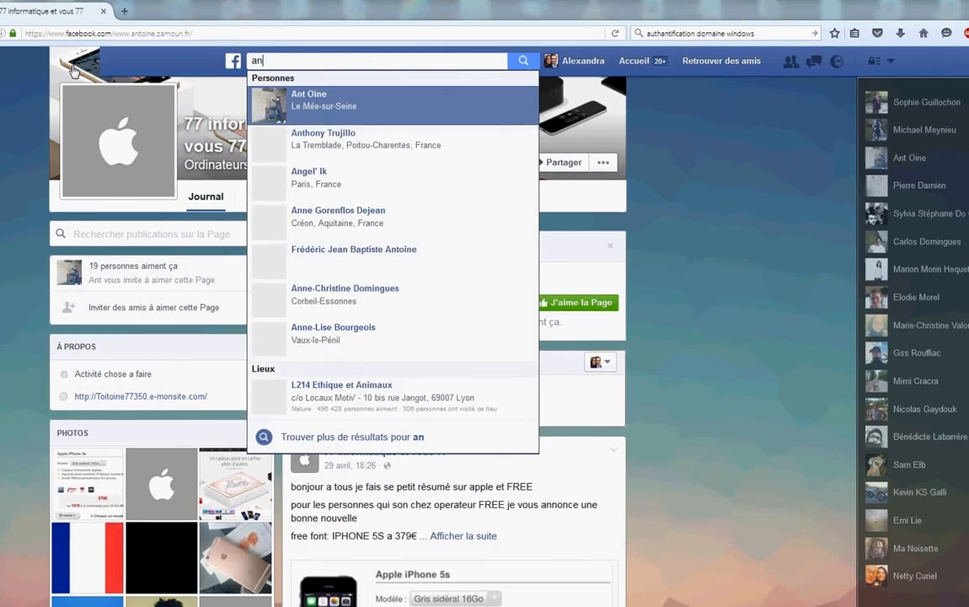
pyautogui.click(291, 88)
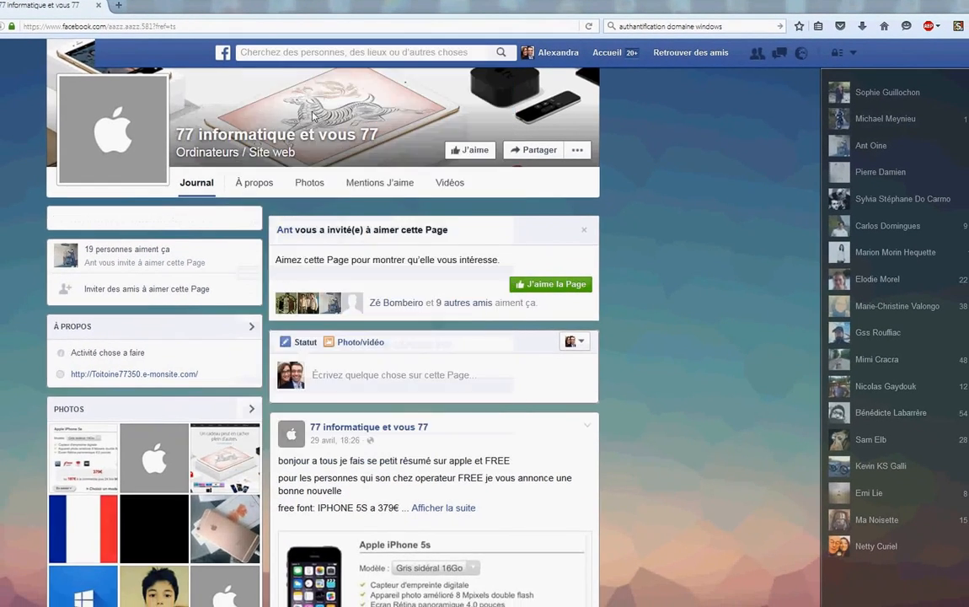
pyautogui.scroll(-10, 364, 319)
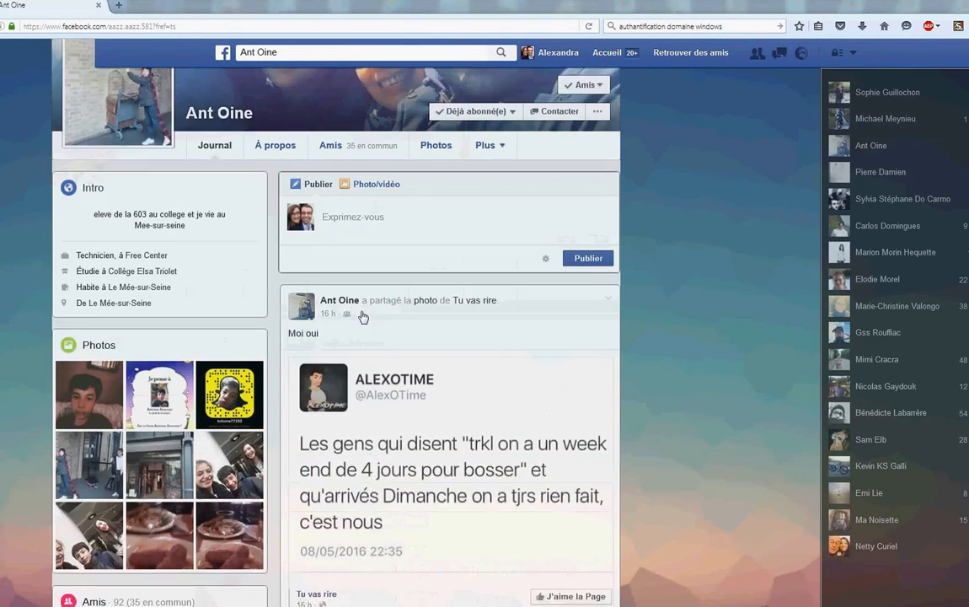
pyautogui.scroll(3, 363, 327)
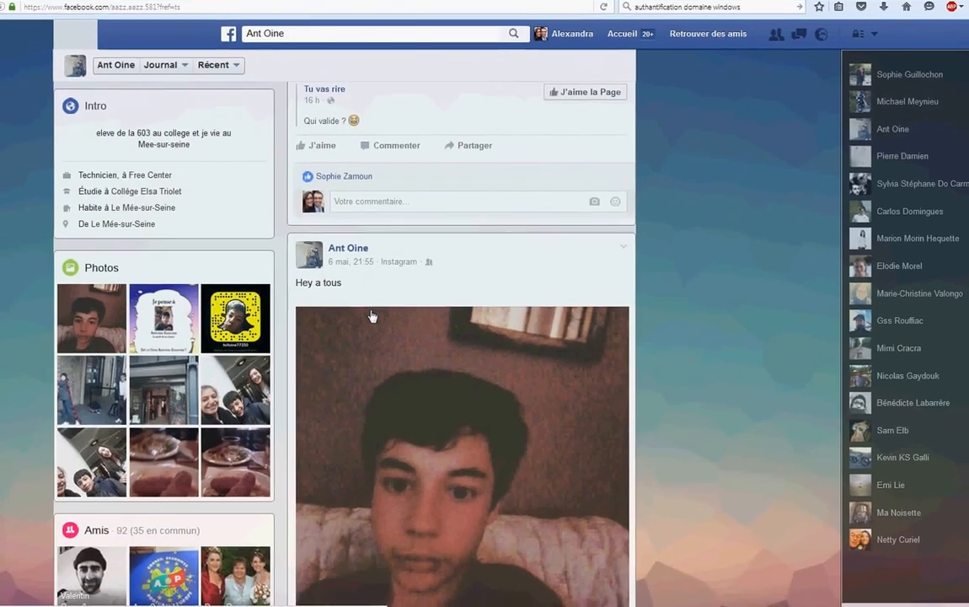
pyautogui.scroll(8, 363, 328)
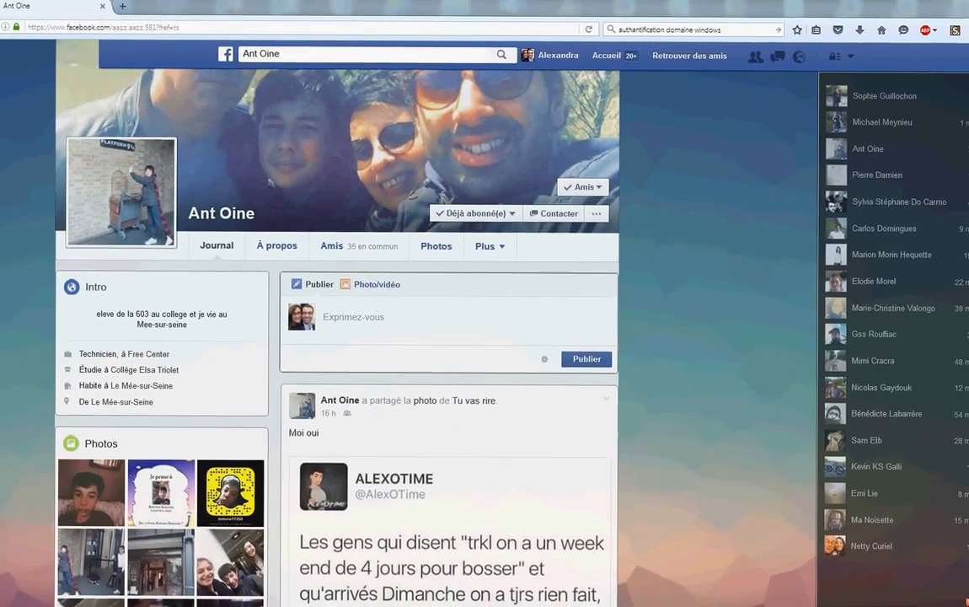
pyautogui.click(463, 27)
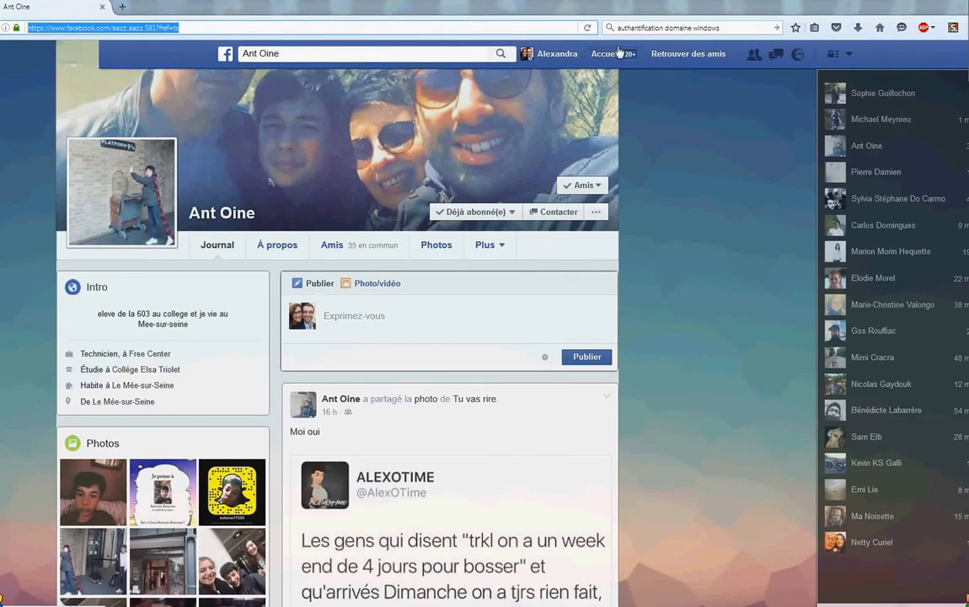
pyautogui.write('you')
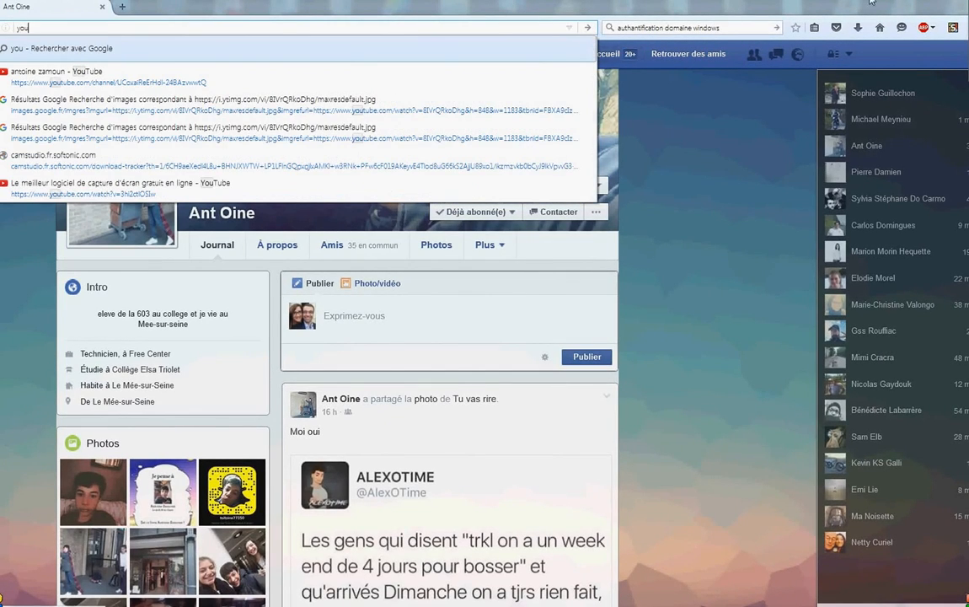